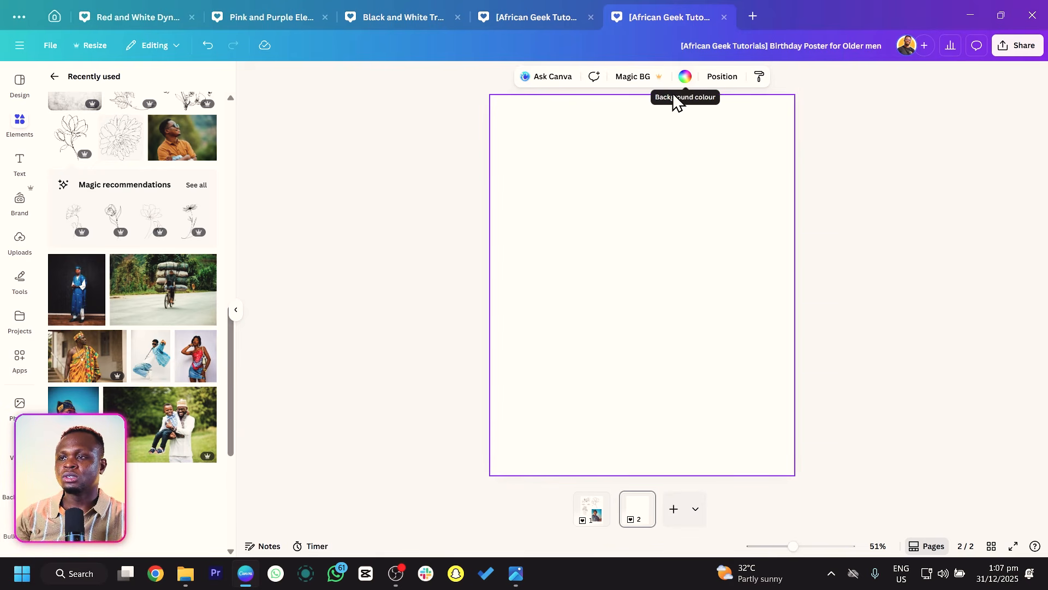
# Set page 2's background colour to a dark custom shade, #242424.
pyautogui.click(685, 79)
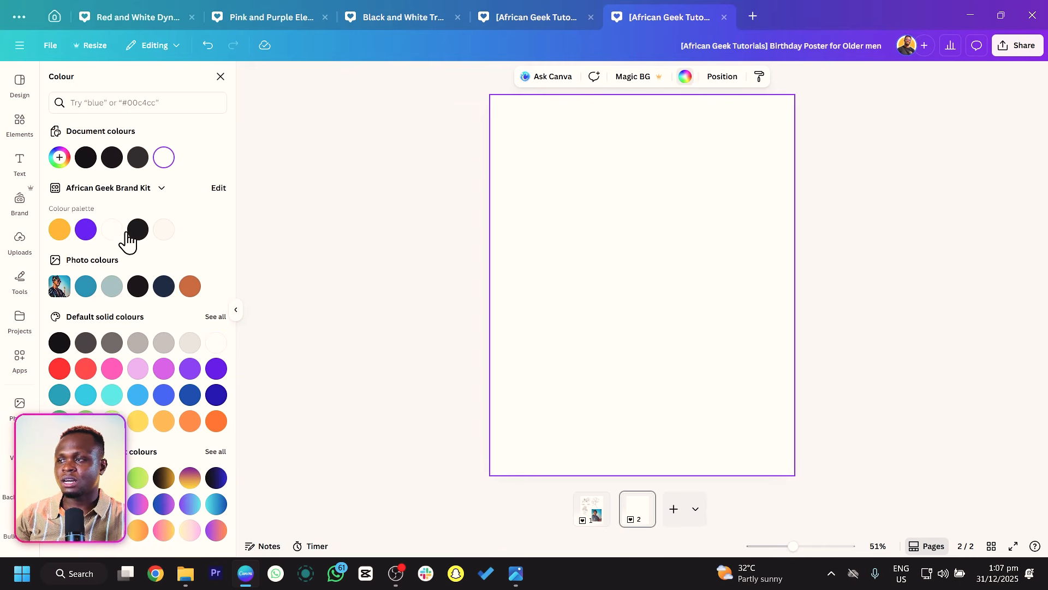
pyautogui.click(132, 229)
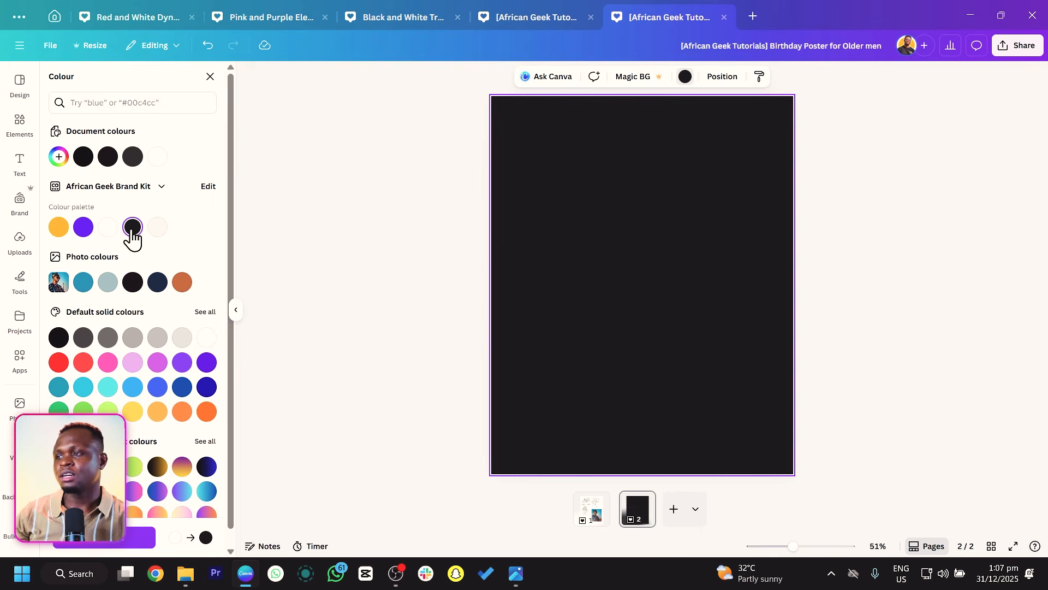
pyautogui.click(58, 159)
pyautogui.click(61, 254)
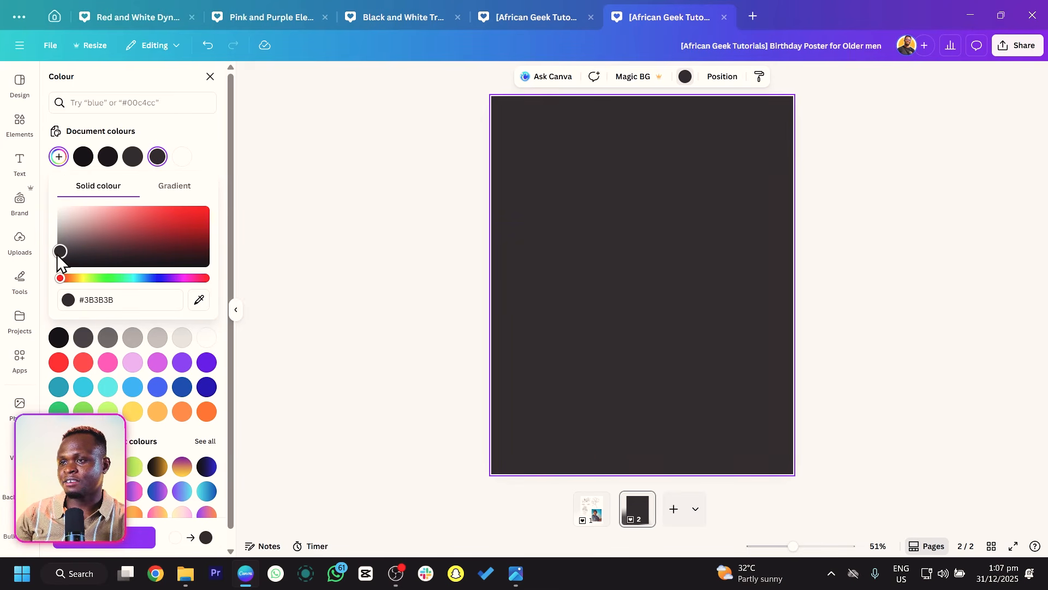
pyautogui.moveTo(51, 257); pyautogui.dragTo(47, 259)
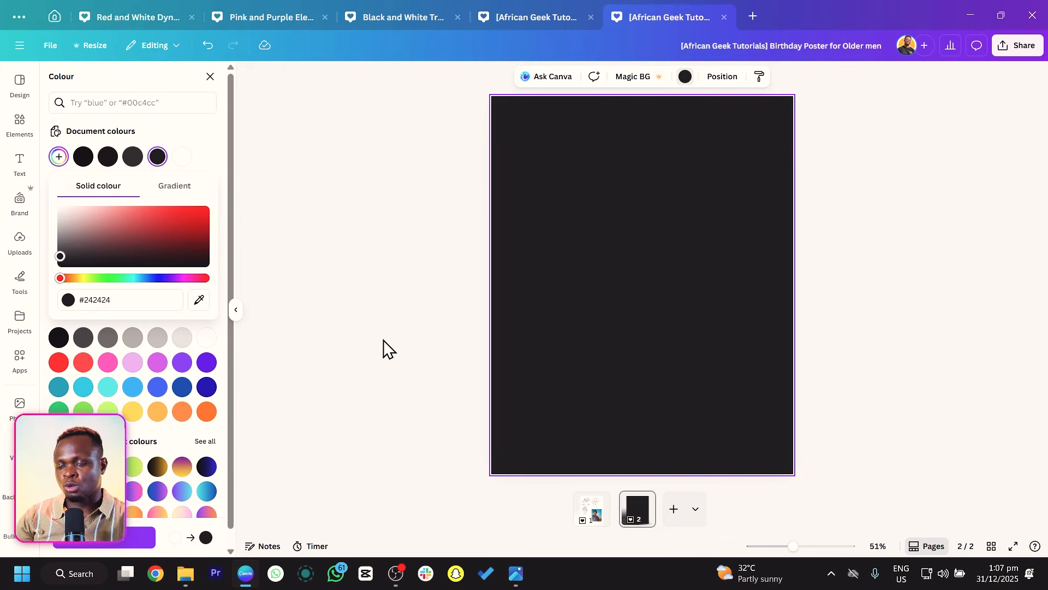
# Copy the three flower line drawings from page 1 and paste them onto the dark page 2.
pyautogui.click(595, 516)
pyautogui.click(595, 515)
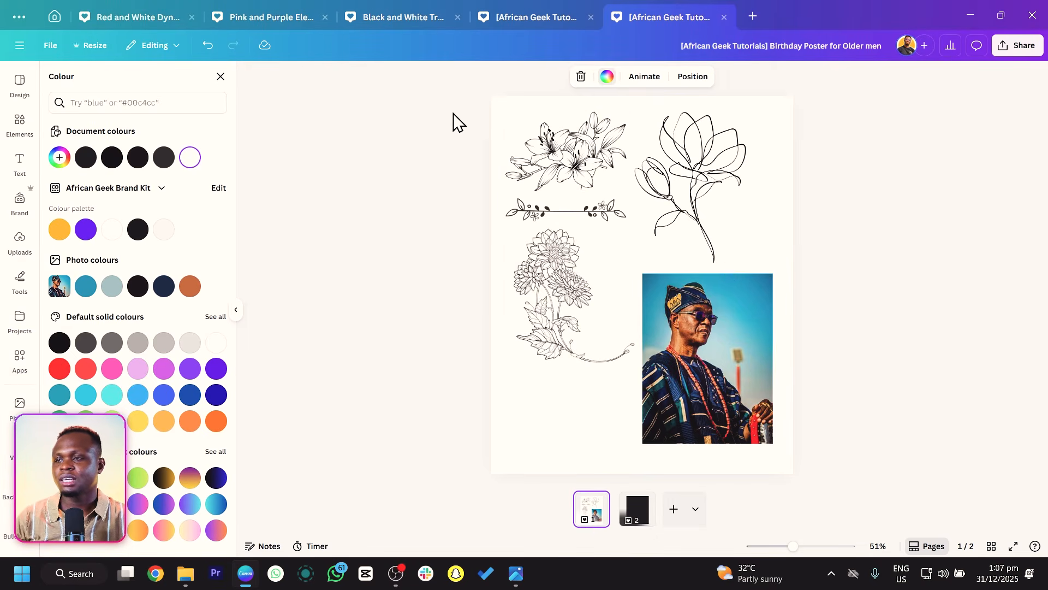
pyautogui.moveTo(445, 127); pyautogui.dragTo(725, 159)
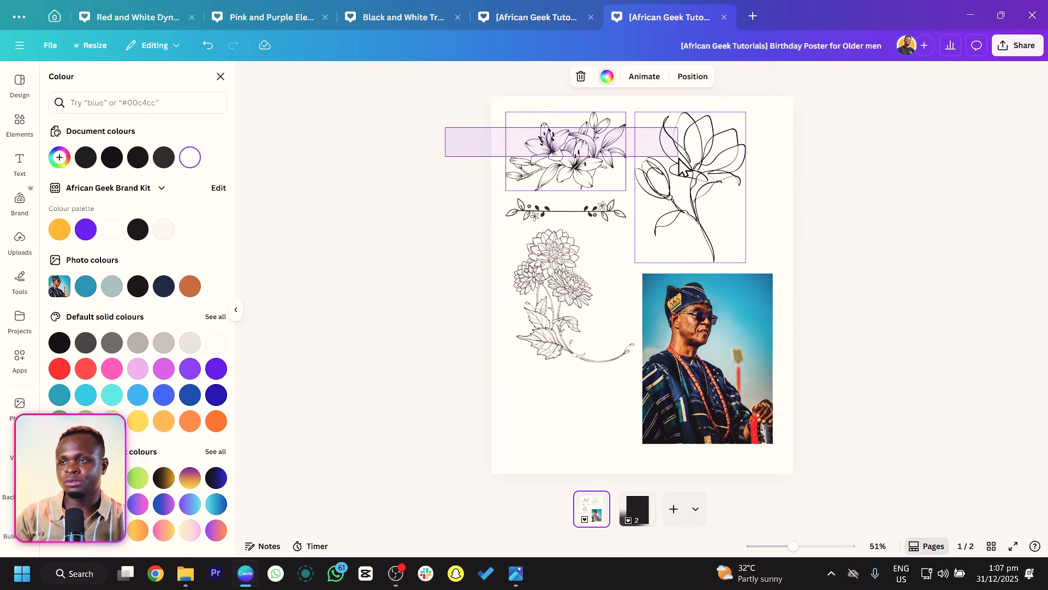
pyautogui.keyDown('shift'); pyautogui.click(542, 314); pyautogui.keyUp('shift')
pyautogui.keyDown('shift'); pyautogui.click(543, 307); pyautogui.keyUp('shift')
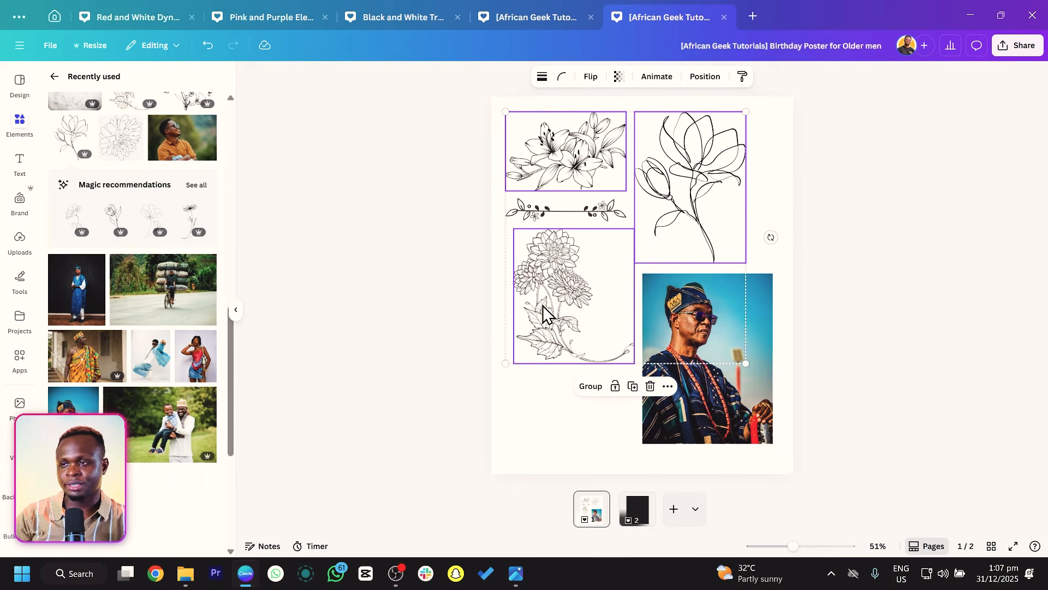
pyautogui.click(645, 525)
pyautogui.hotkey('ctrl', 'v')
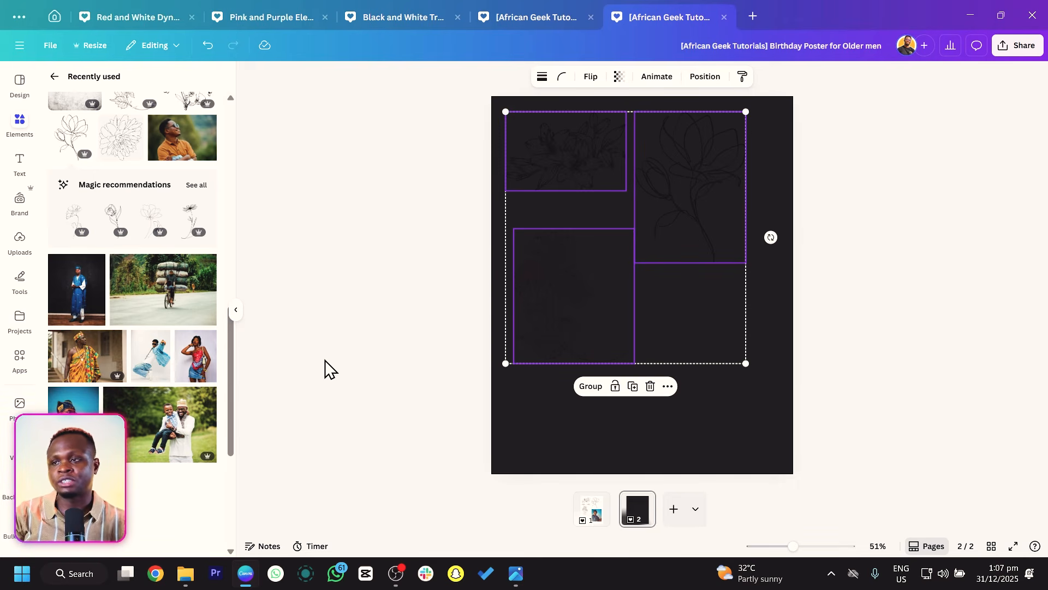
# Search the elements library for outline flowers and open all graphic results.
pyautogui.click(52, 76)
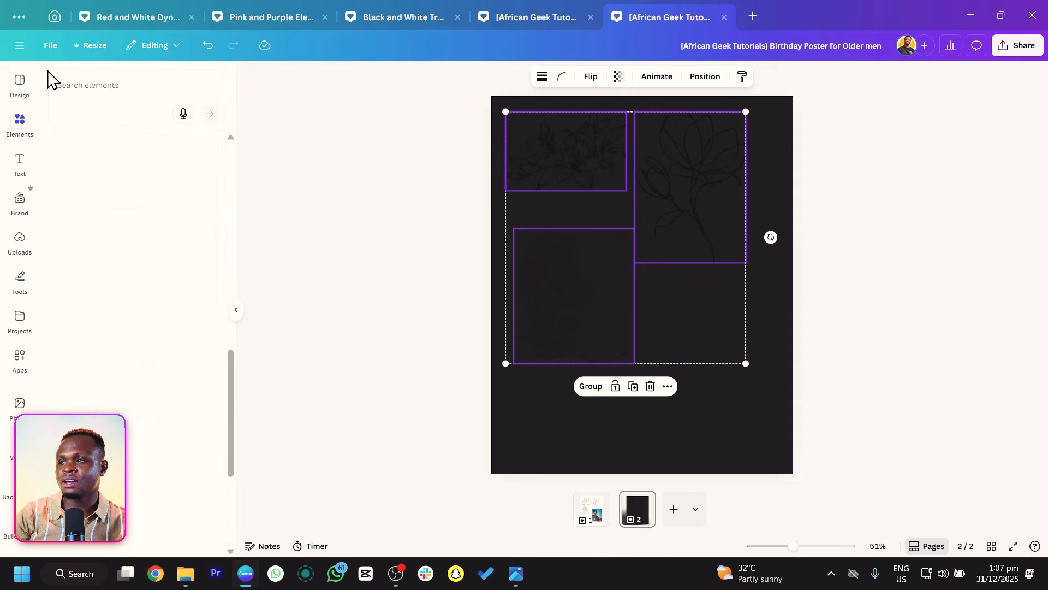
pyautogui.click(112, 87)
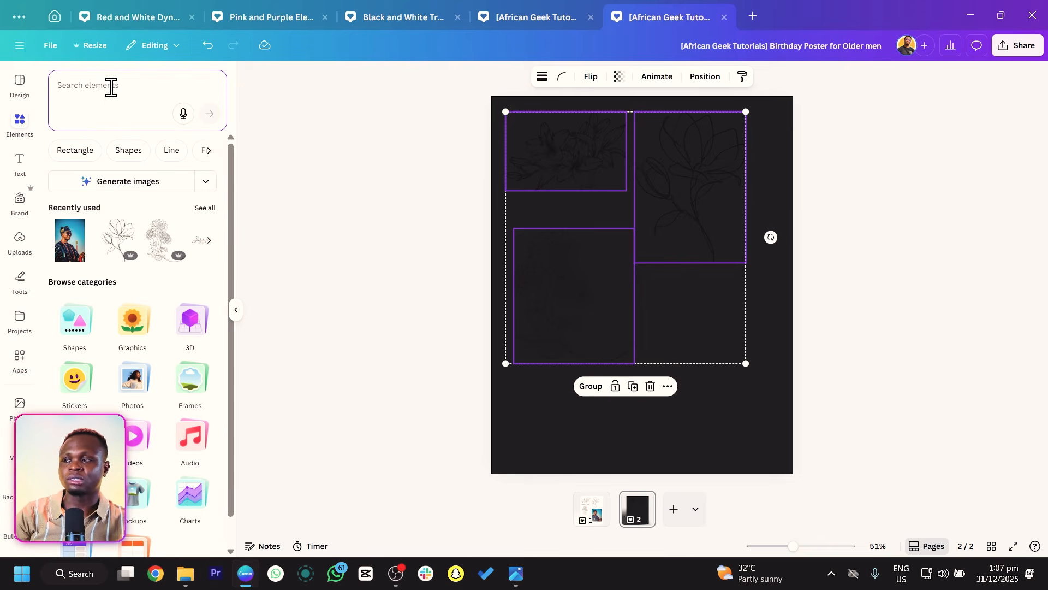
pyautogui.write('outline fo')
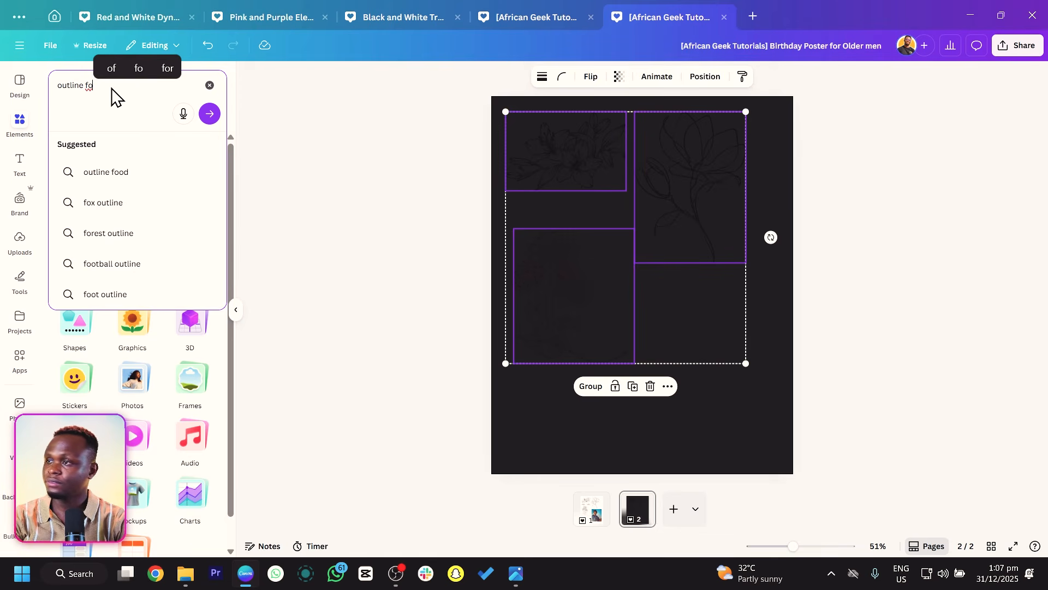
pyautogui.press('BackSpace')
pyautogui.write('lowers')
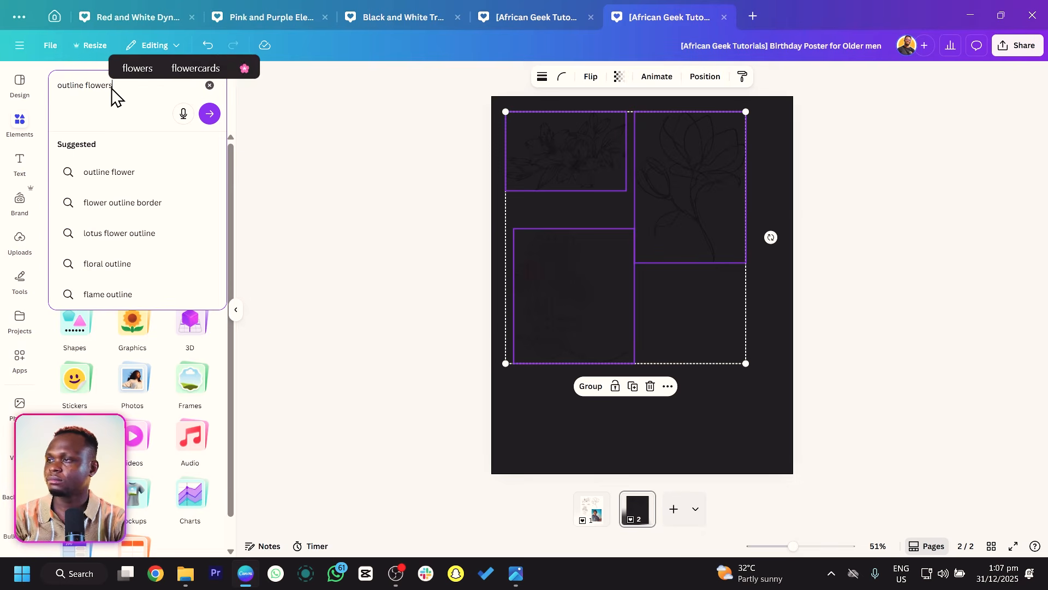
pyautogui.press('Return')
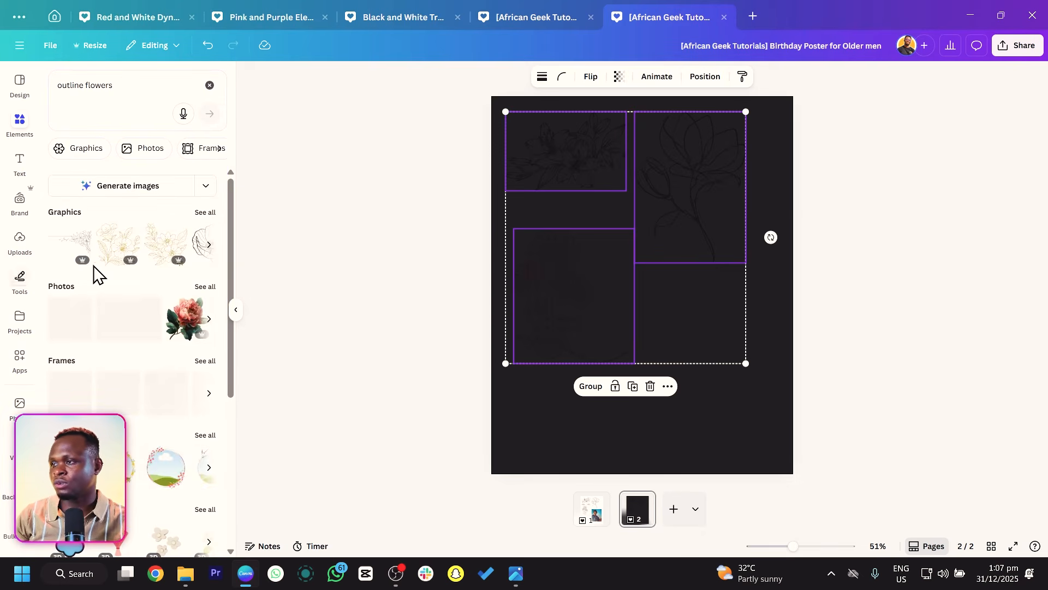
pyautogui.click(202, 213)
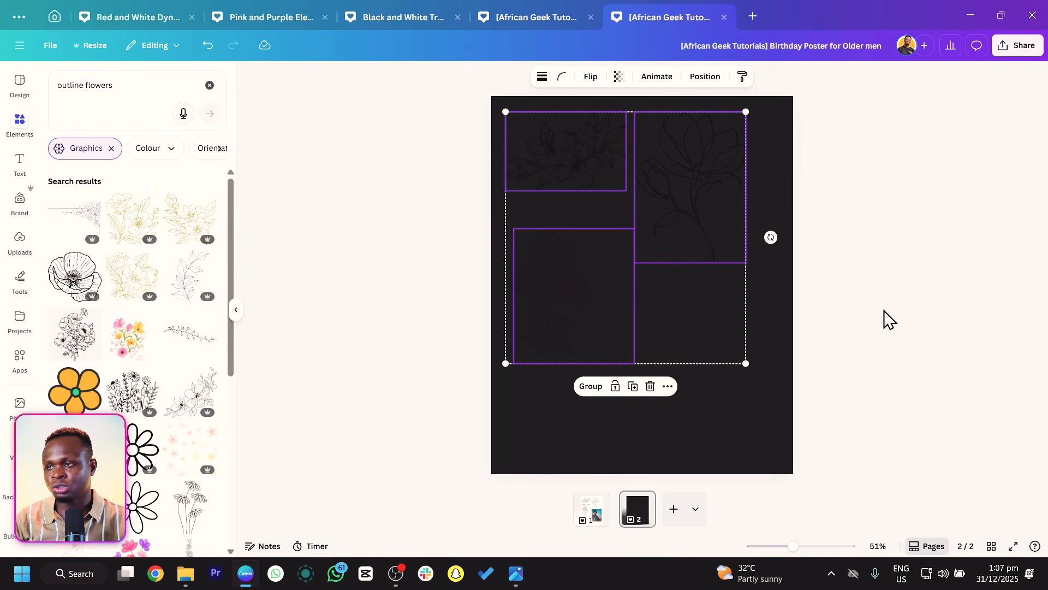
# Select the lily line drawing at the top left and recolour it white.
pyautogui.click(819, 332)
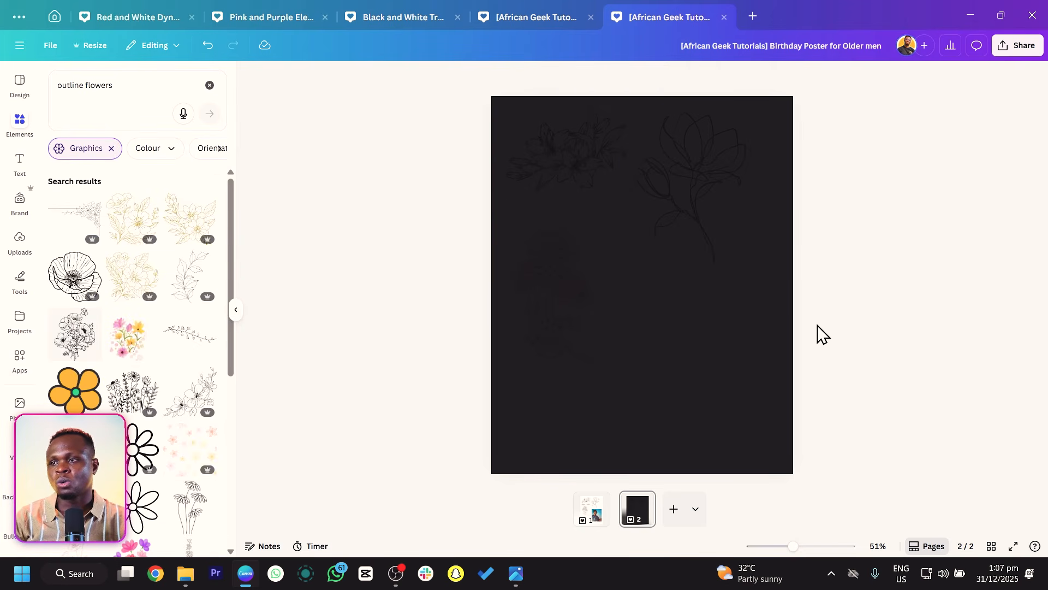
pyautogui.click(611, 330)
pyautogui.moveTo(459, 136); pyautogui.dragTo(905, 297)
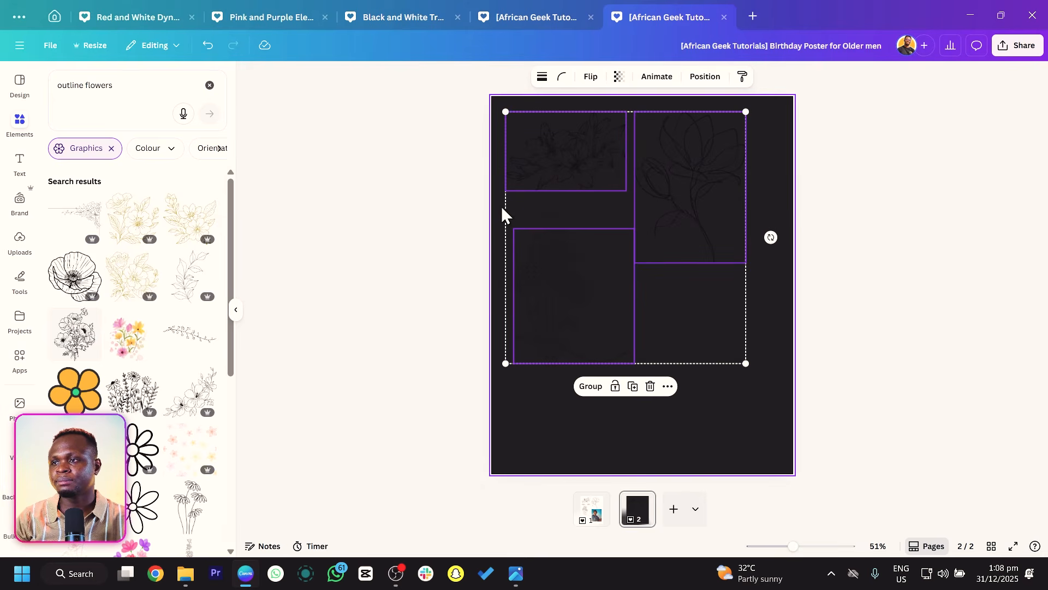
pyautogui.click(556, 442)
pyautogui.click(593, 134)
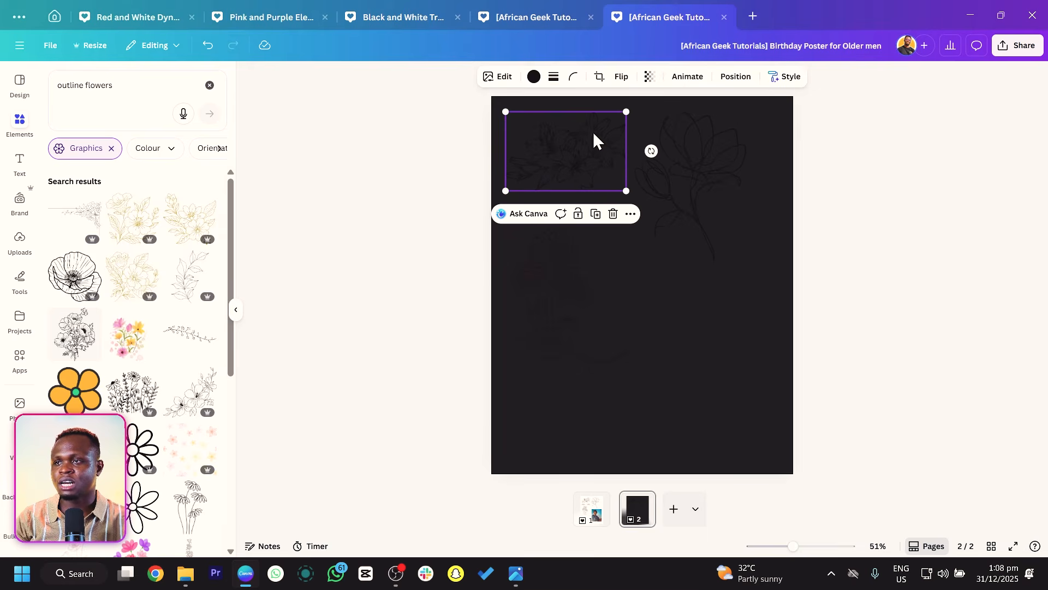
pyautogui.click(534, 77)
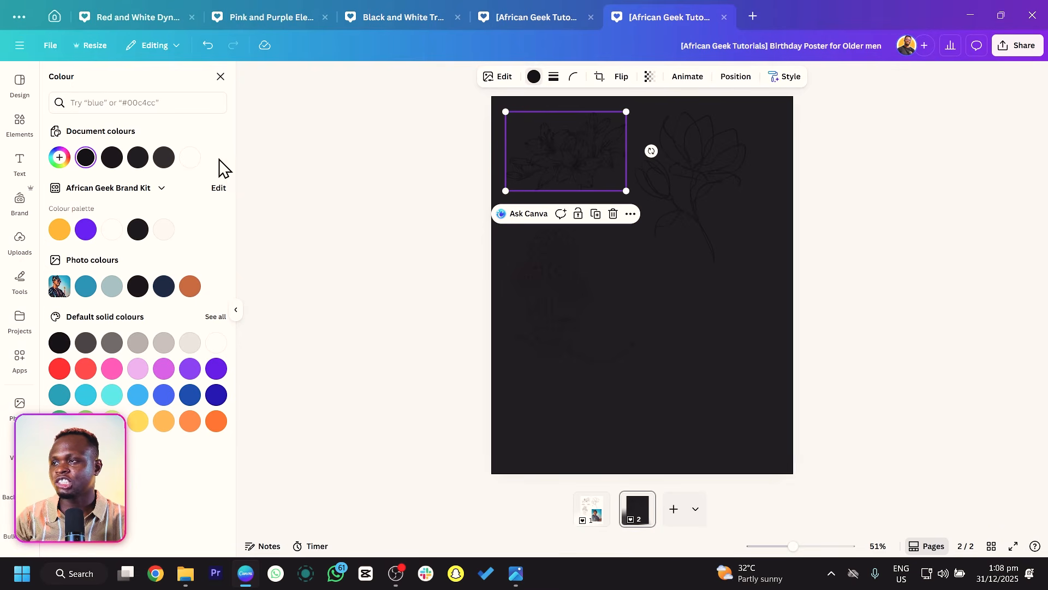
pyautogui.click(190, 157)
pyautogui.click(333, 241)
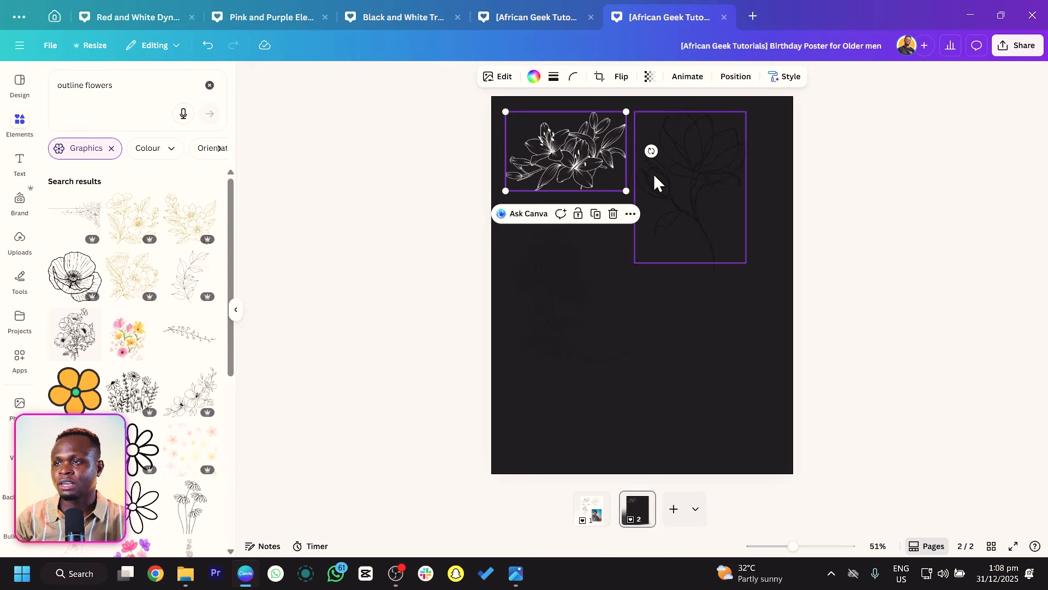
# Copy the lily drawing's style and apply it to the other flower drawings.
pyautogui.click(585, 143)
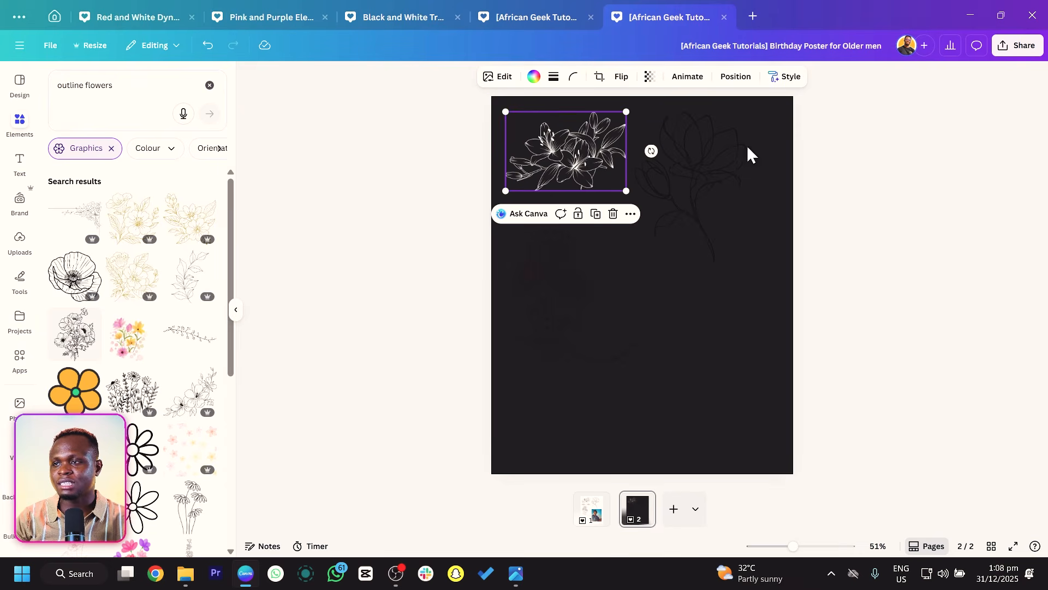
pyautogui.click(790, 78)
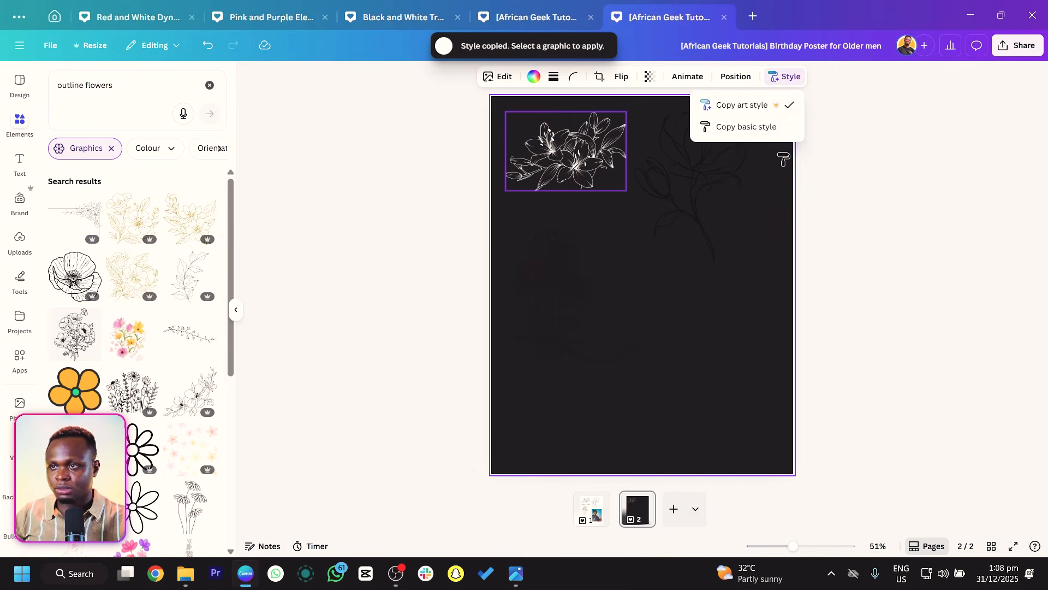
pyautogui.moveTo(824, 176); pyautogui.dragTo(610, 359)
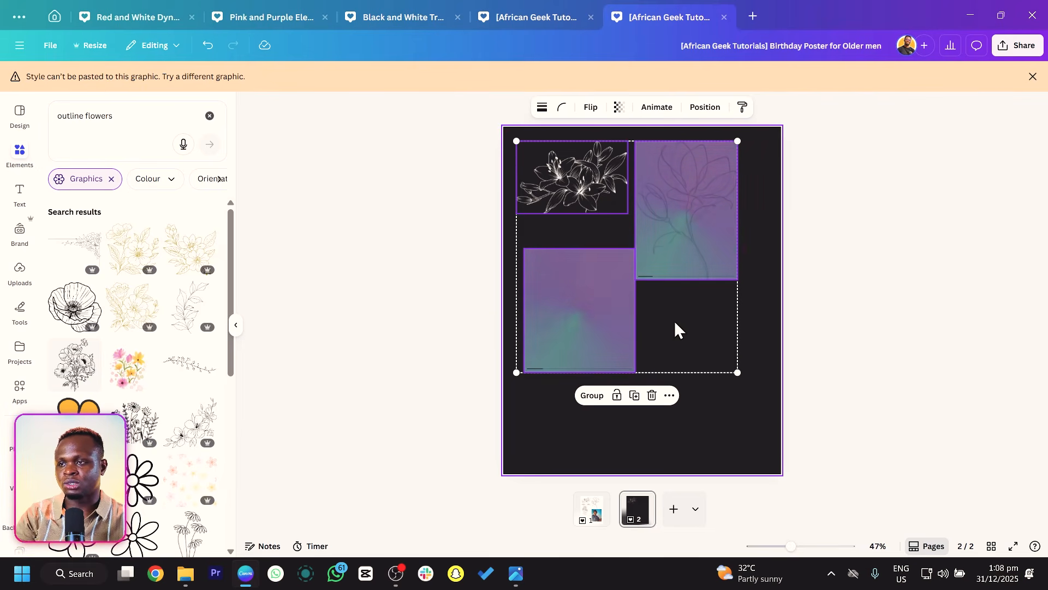
# Enlarge, rotate and reposition the dahlia drawing toward the page's lower left.
pyautogui.click(568, 307)
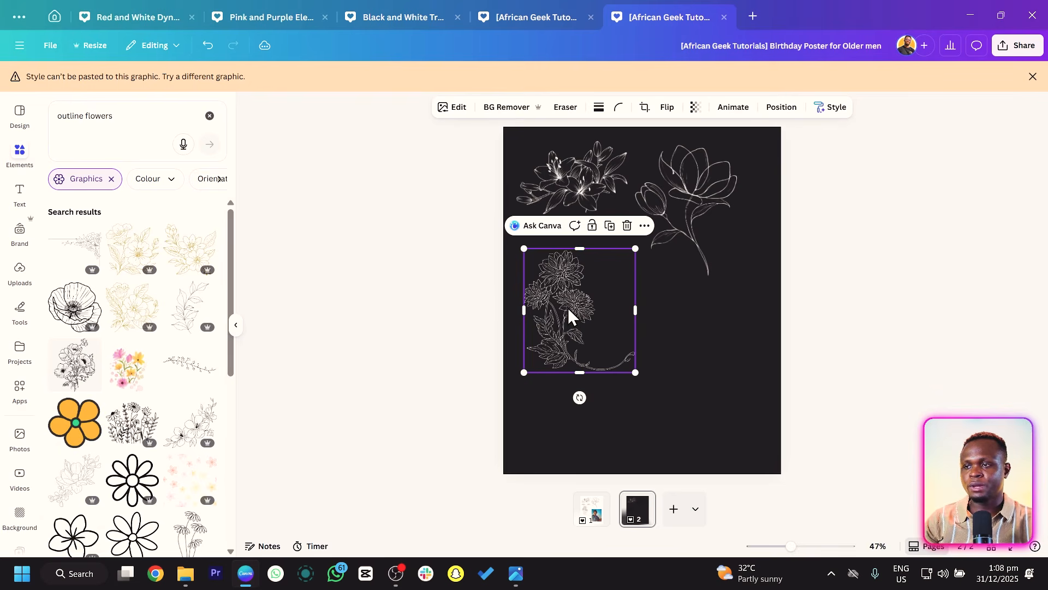
pyautogui.moveTo(633, 371); pyautogui.dragTo(924, 475)
pyautogui.moveTo(662, 390); pyautogui.dragTo(587, 403)
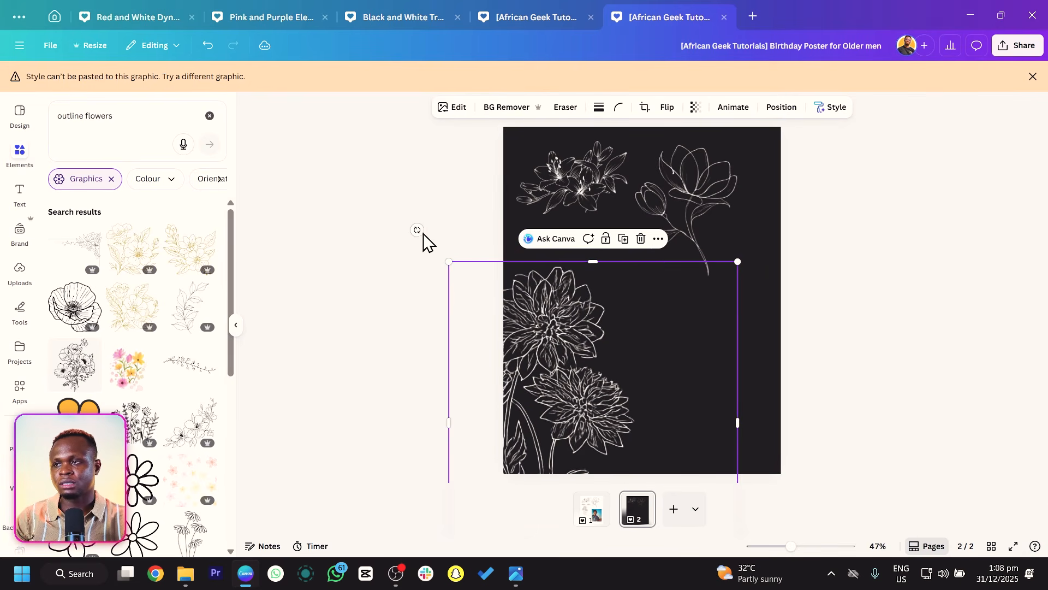
pyautogui.moveTo(419, 230); pyautogui.dragTo(529, 224)
pyautogui.moveTo(578, 296)
pyautogui.mouseDown()
pyautogui.moveTo(572, 331)
pyautogui.moveTo(571, 312)
pyautogui.mouseUp()
# Enlarge the magnolia drawing and move it to the page's lower right corner.
pyautogui.click(695, 213)
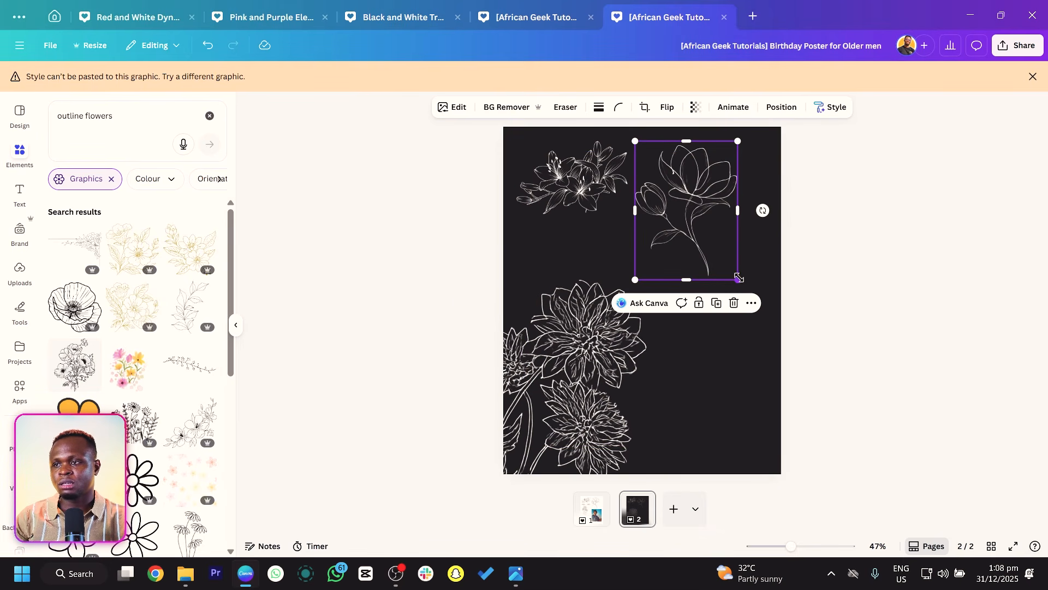
pyautogui.moveTo(738, 278); pyautogui.dragTo(824, 398)
pyautogui.moveTo(767, 267); pyautogui.dragTo(679, 423)
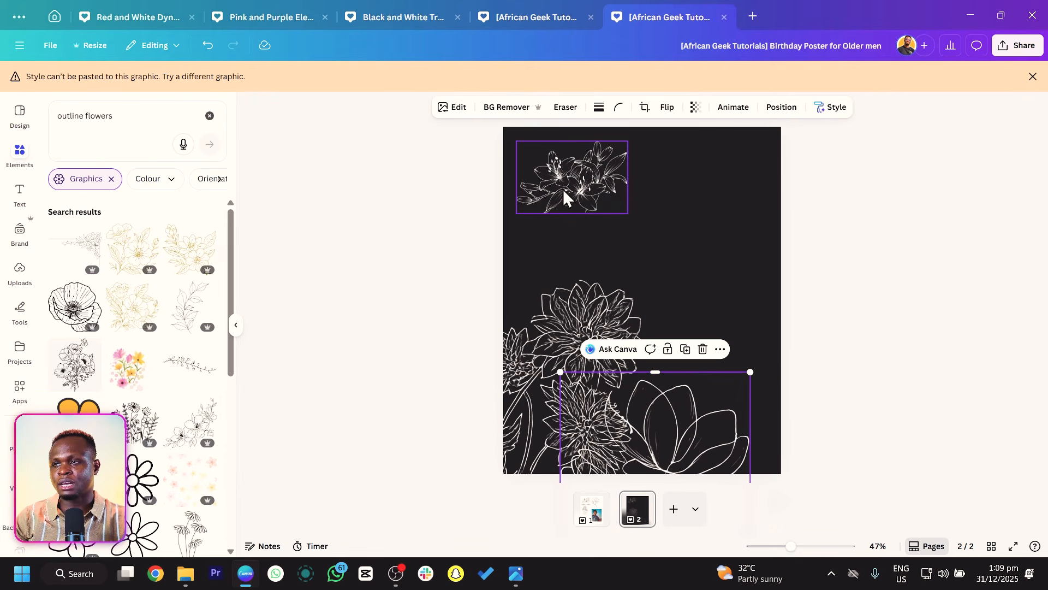
# Enlarge the lily drawing and move it into the page's upper left corner.
pyautogui.click(564, 198)
pyautogui.moveTo(516, 214); pyautogui.dragTo(319, 370)
pyautogui.moveTo(551, 197); pyautogui.dragTo(543, 133)
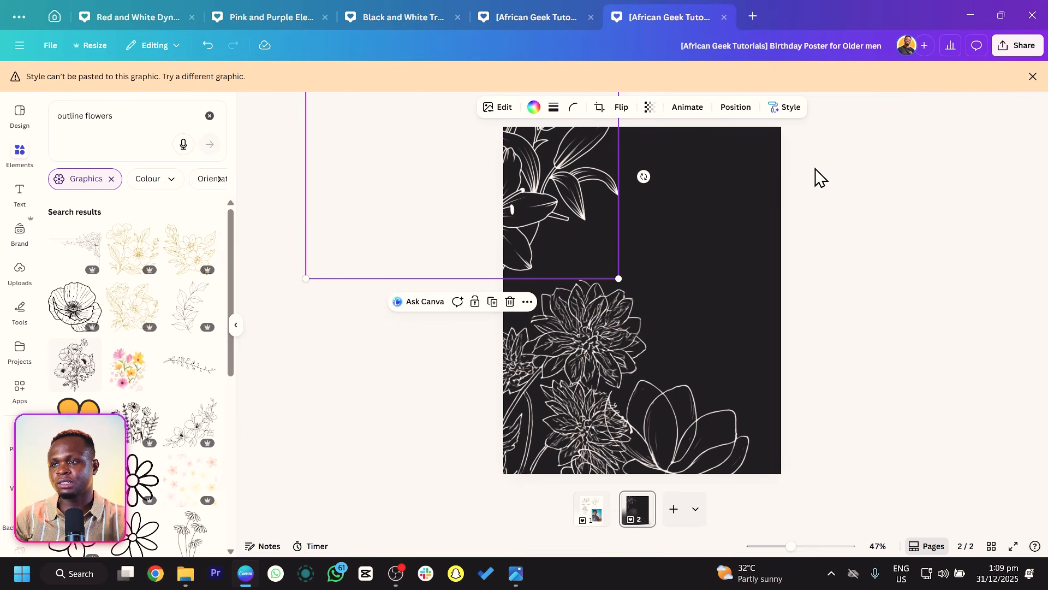
# Select all three flower drawings and set their transparency to 8.
pyautogui.moveTo(831, 177); pyautogui.dragTo(585, 437)
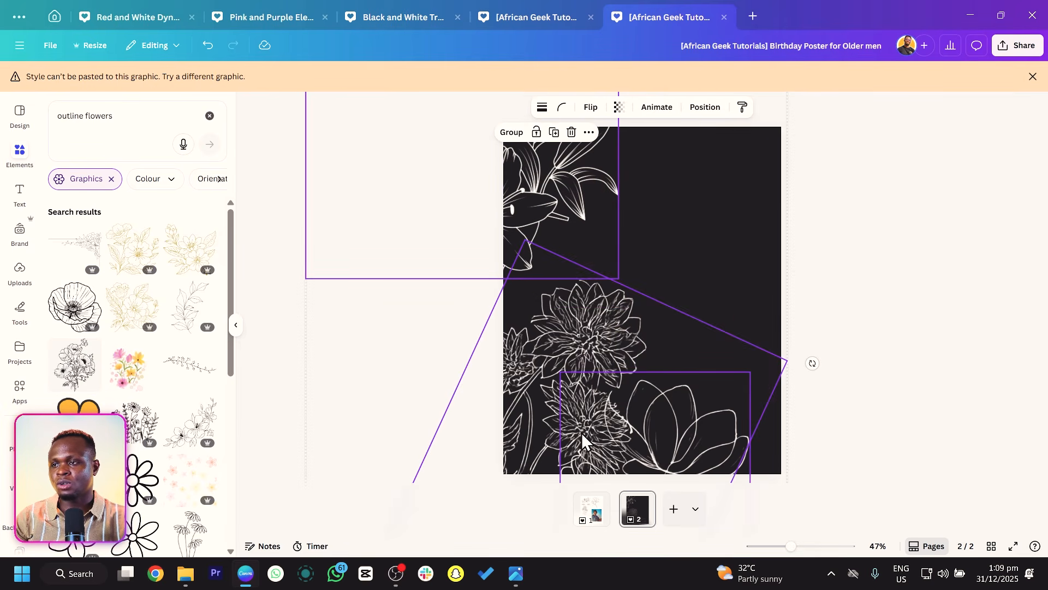
pyautogui.click(618, 89)
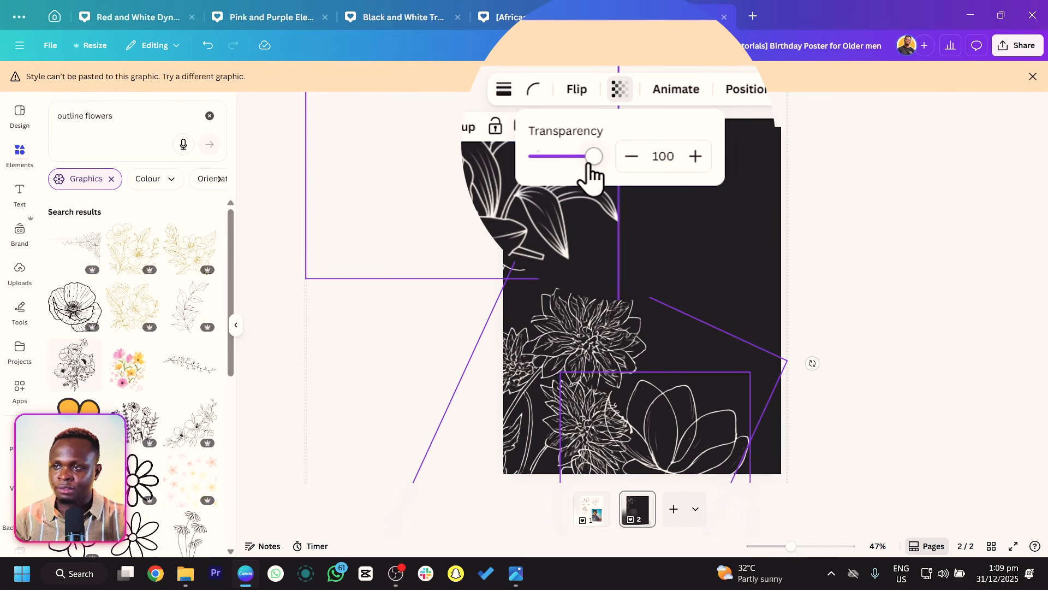
pyautogui.moveTo(589, 165); pyautogui.dragTo(541, 166)
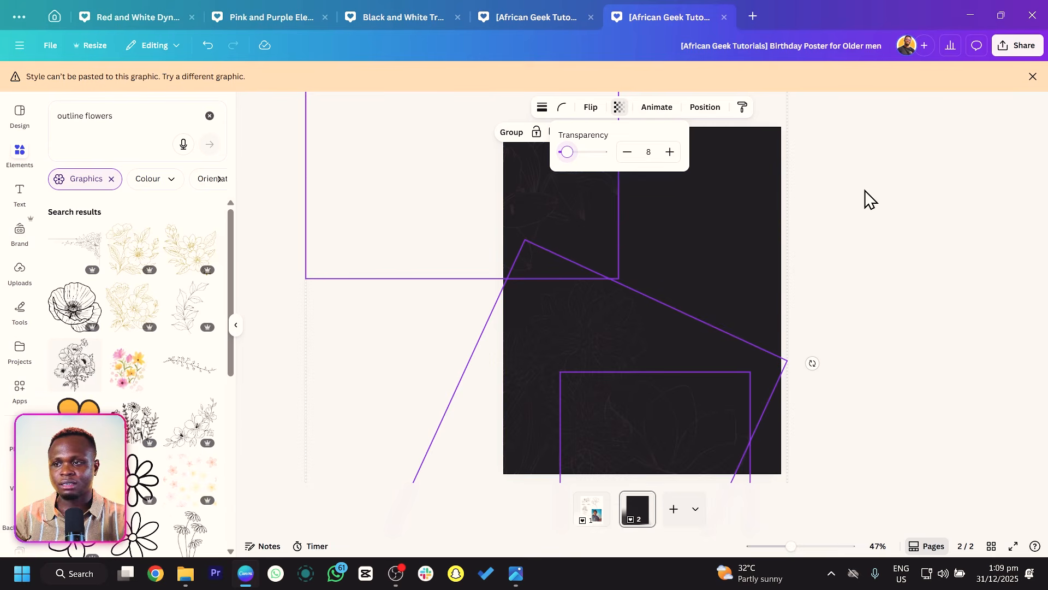
pyautogui.click(876, 238)
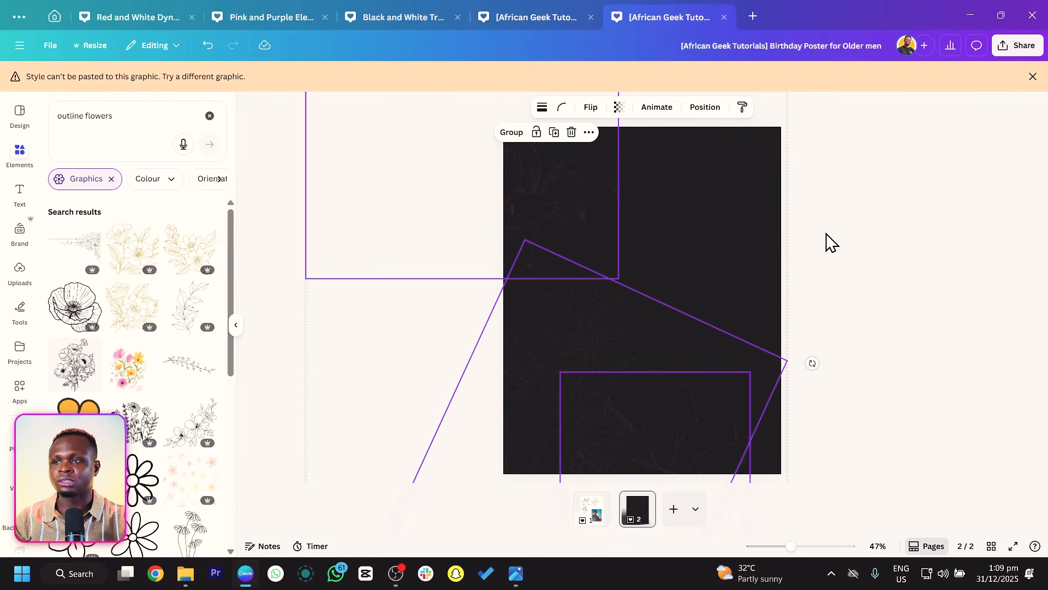
pyautogui.click(873, 213)
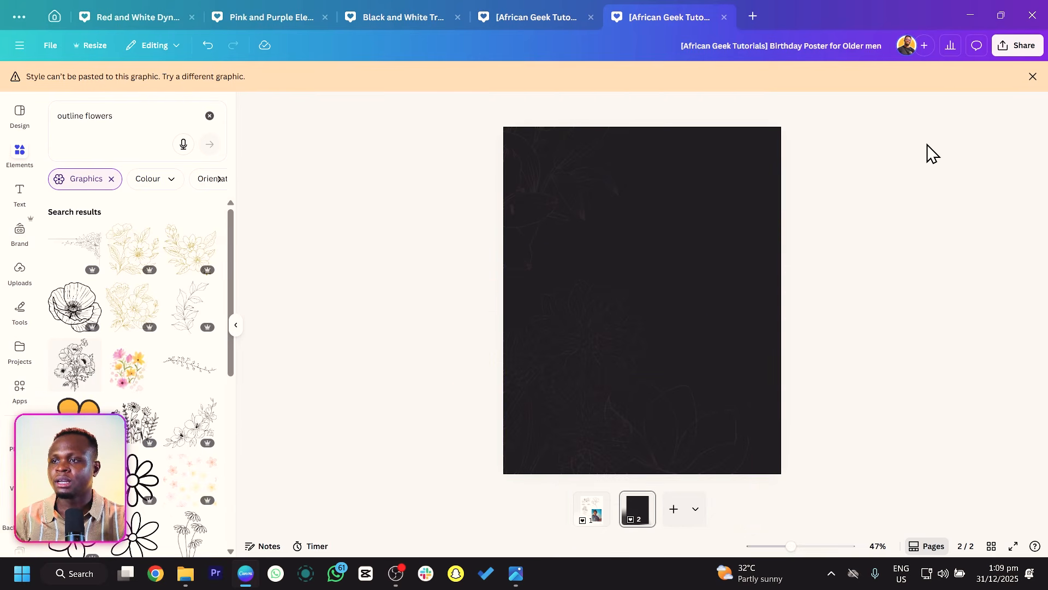
# Search elements for texture and add a dark grunge texture graphic to the page.
pyautogui.click(138, 122)
pyautogui.write('texture')
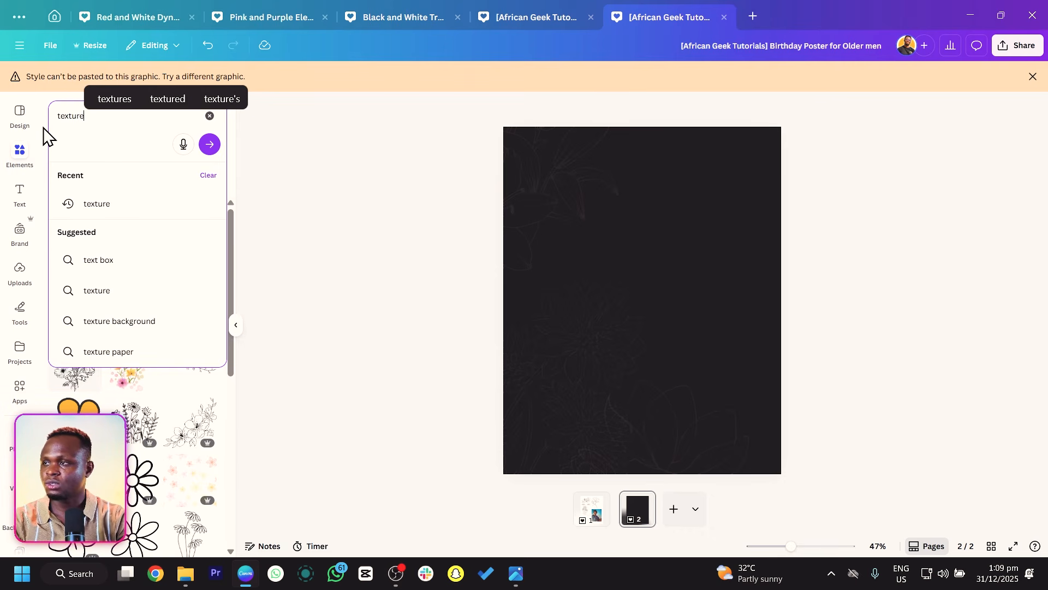
pyautogui.press('Return')
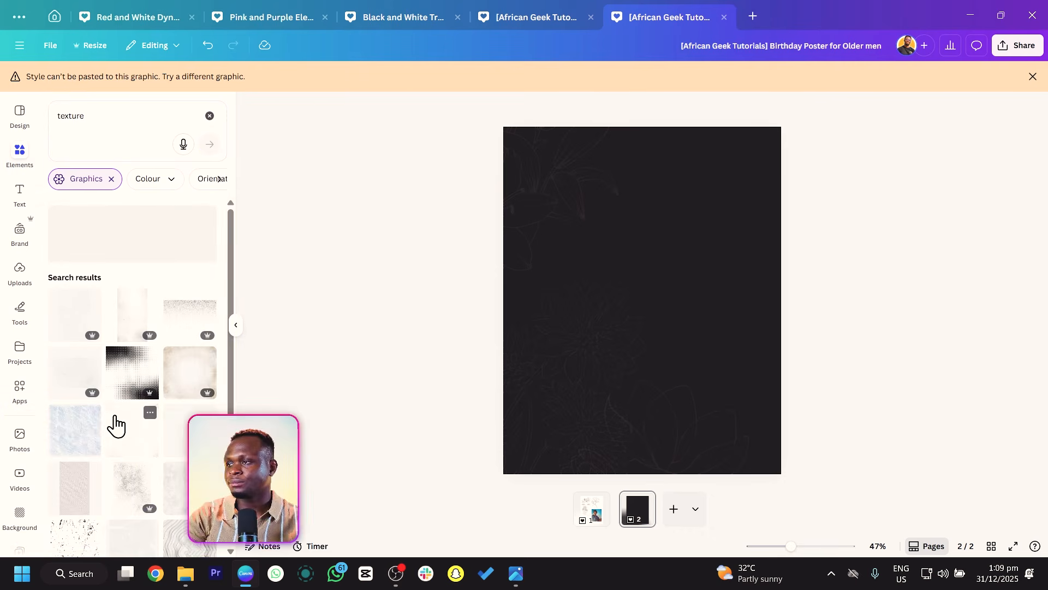
pyautogui.click(124, 331)
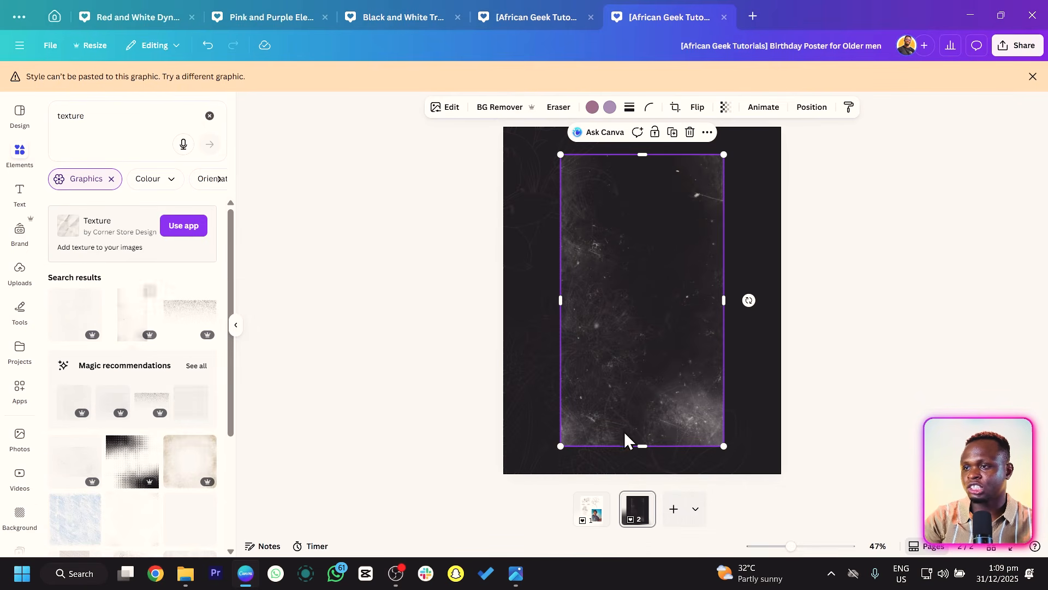
# Enlarge the grunge texture graphic so it covers the whole second page.
pyautogui.moveTo(635, 444); pyautogui.dragTo(627, 426)
pyautogui.moveTo(561, 425); pyautogui.dragTo(470, 509)
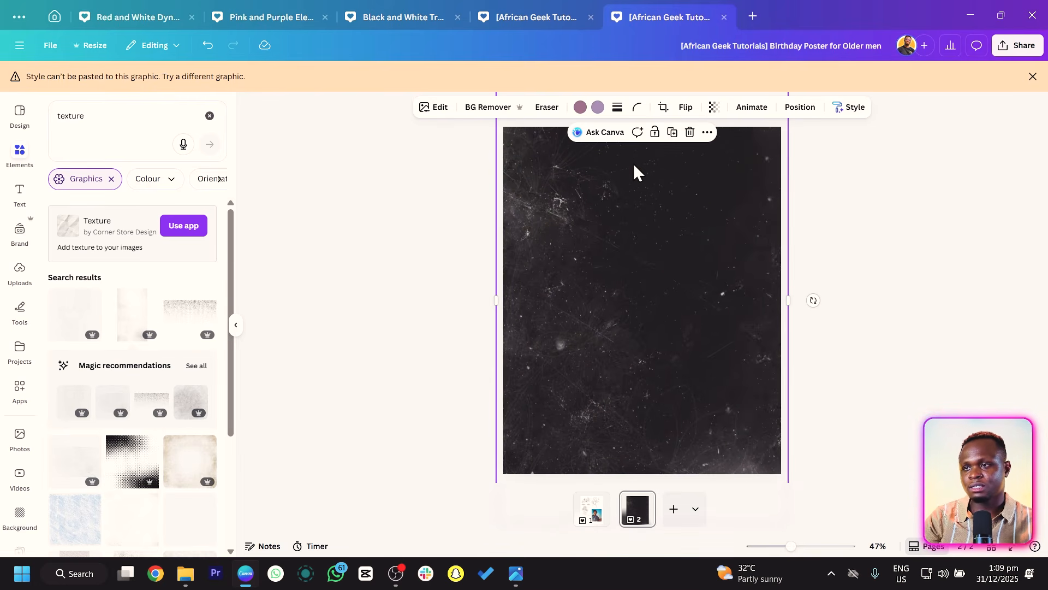
# Lower the texture graphic's transparency so the flower drawings show through faintly.
pyautogui.click(712, 108)
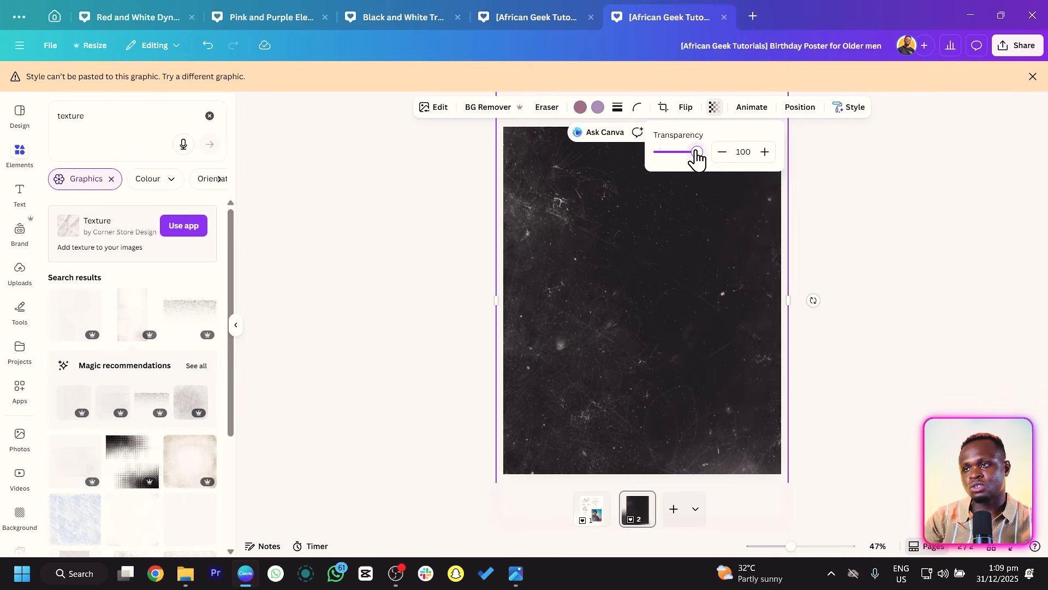
pyautogui.moveTo(696, 158); pyautogui.dragTo(677, 164)
pyautogui.click(365, 300)
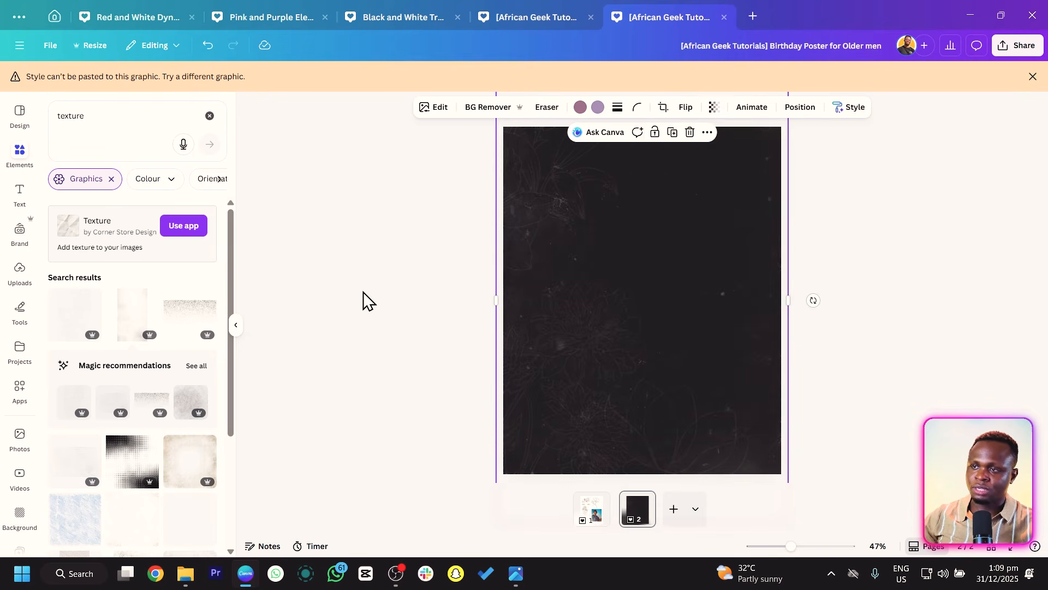
# Send the texture graphic to the back, behind the flower drawings.
pyautogui.click(365, 301)
pyautogui.rightClick(691, 272)
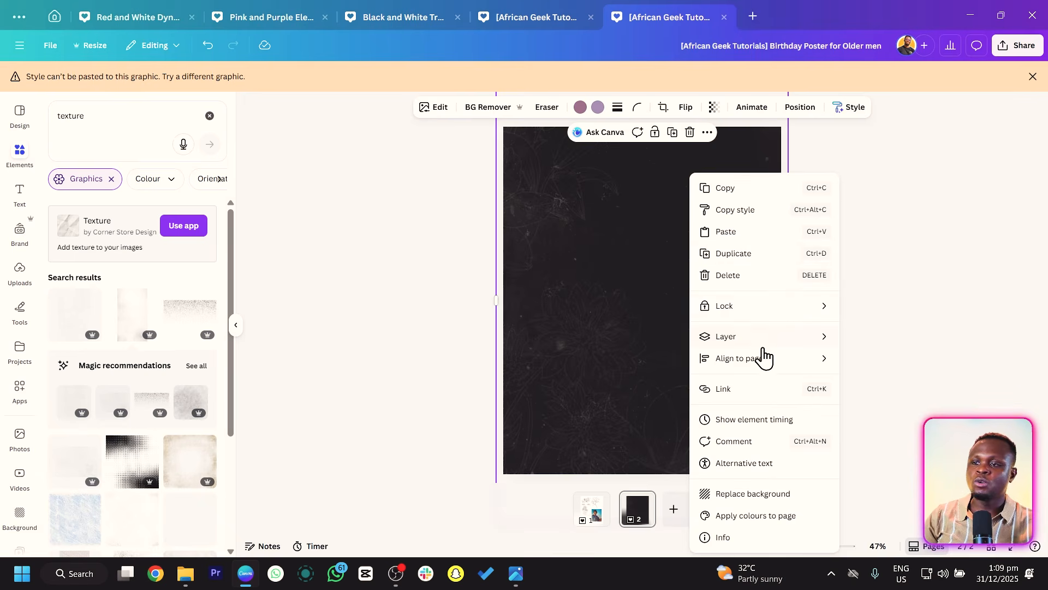
pyautogui.moveTo(808, 337)
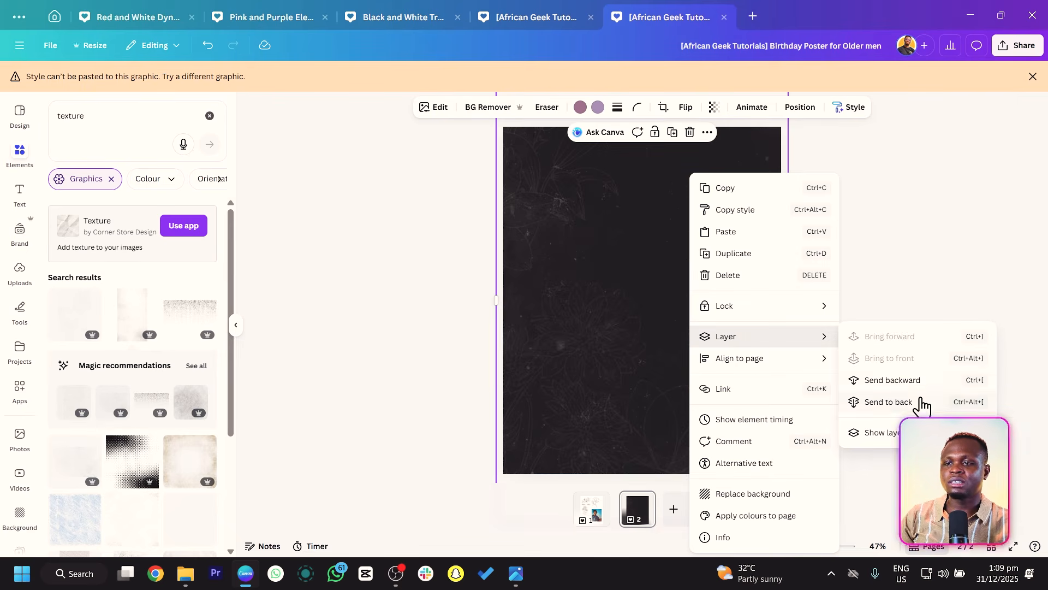
pyautogui.click(895, 400)
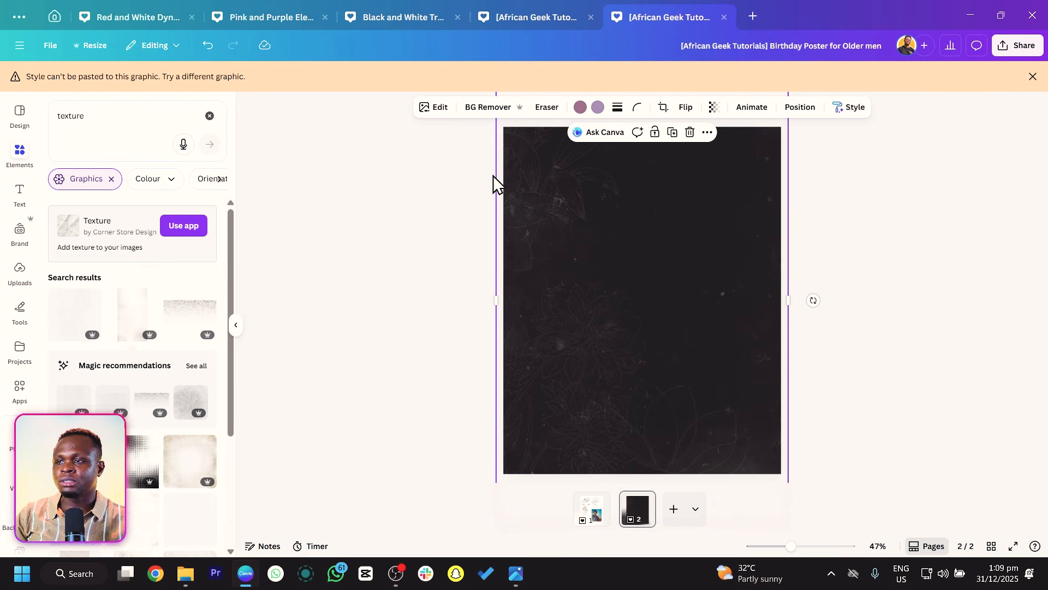
# Nudge the lily drawing slightly down and to the right on the page.
pyautogui.click(527, 181)
pyautogui.moveTo(621, 278); pyautogui.dragTo(664, 295)
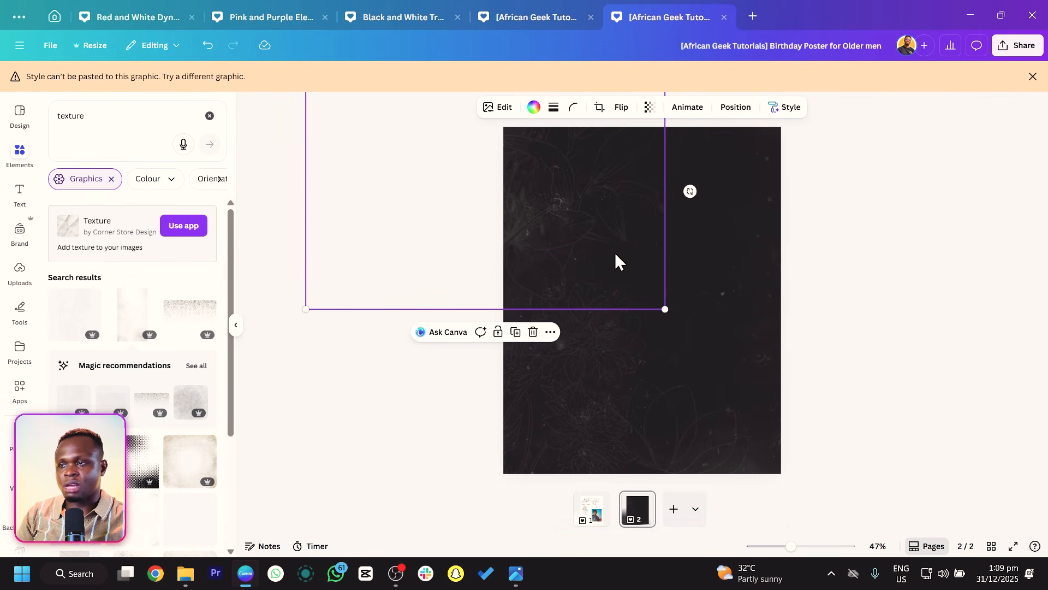
pyautogui.click(888, 260)
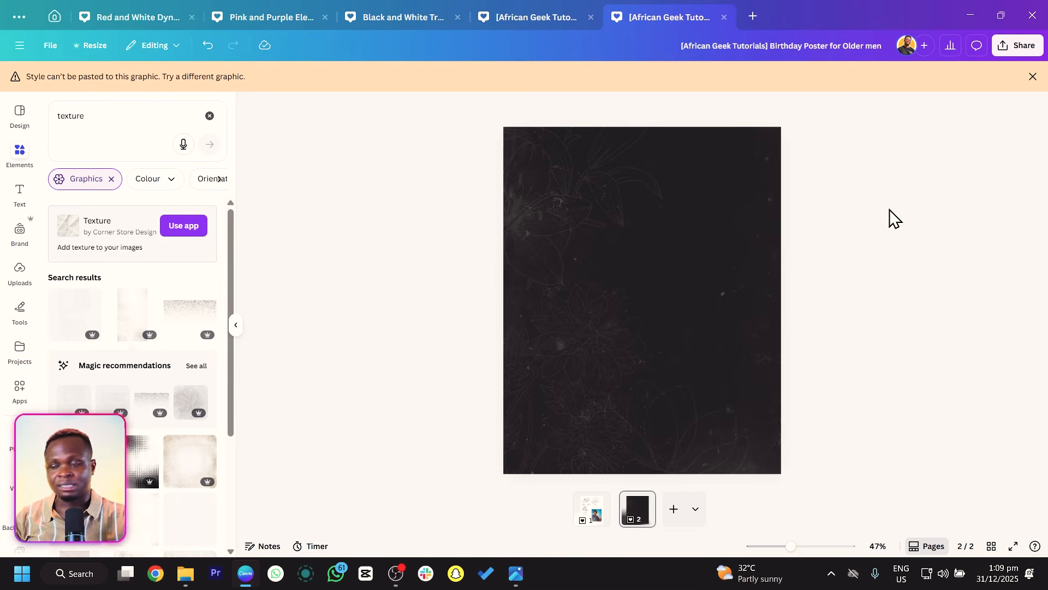
# Move the man's photo from page 1 onto page 2 near the top and remove its background.
pyautogui.click(592, 510)
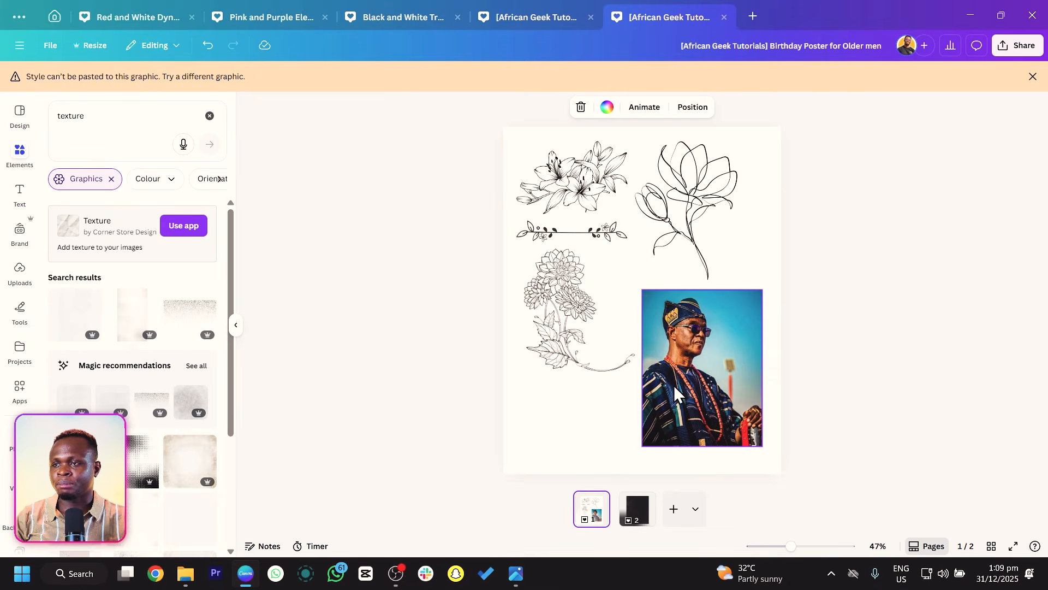
pyautogui.moveTo(700, 381); pyautogui.dragTo(649, 527)
pyautogui.moveTo(650, 363); pyautogui.dragTo(622, 284)
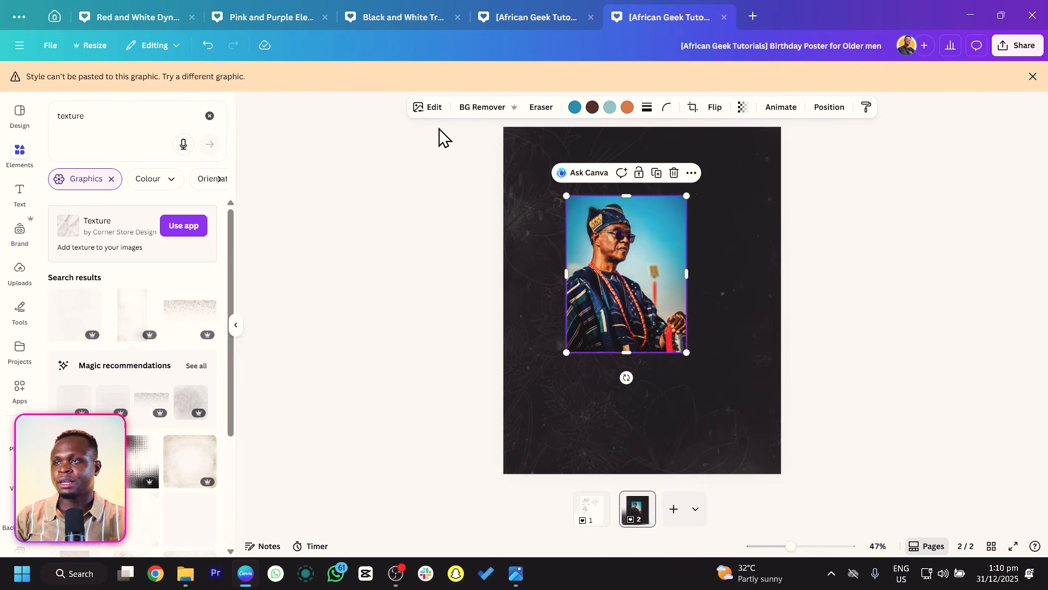
pyautogui.click(480, 113)
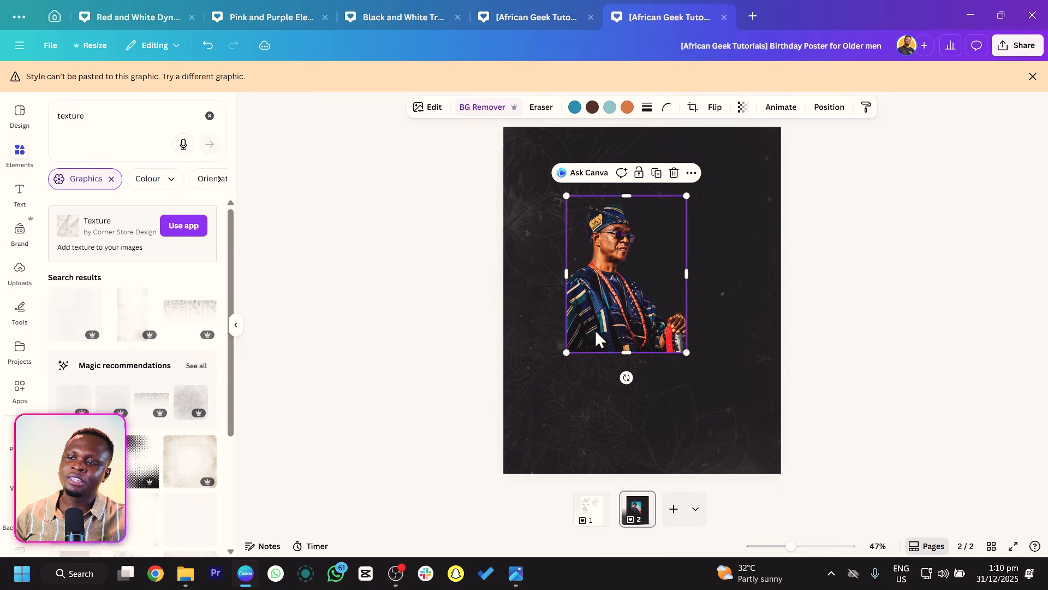
# Enlarge the cut-out photo to about 1131 × 1478 px and position it filling the lower page.
pyautogui.moveTo(566, 352); pyautogui.dragTo(454, 519)
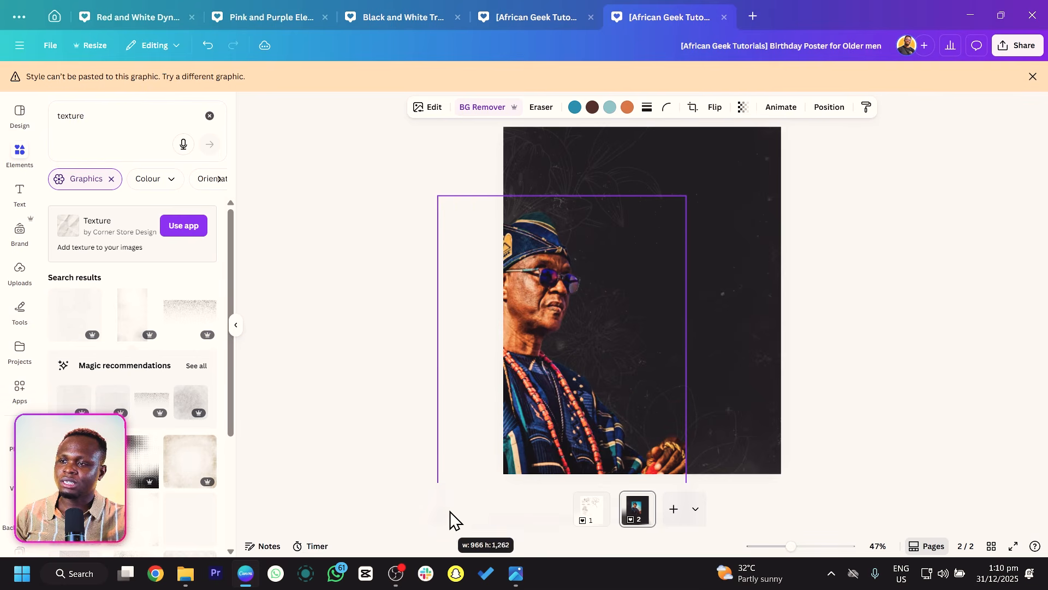
pyautogui.moveTo(575, 372); pyautogui.dragTo(633, 350)
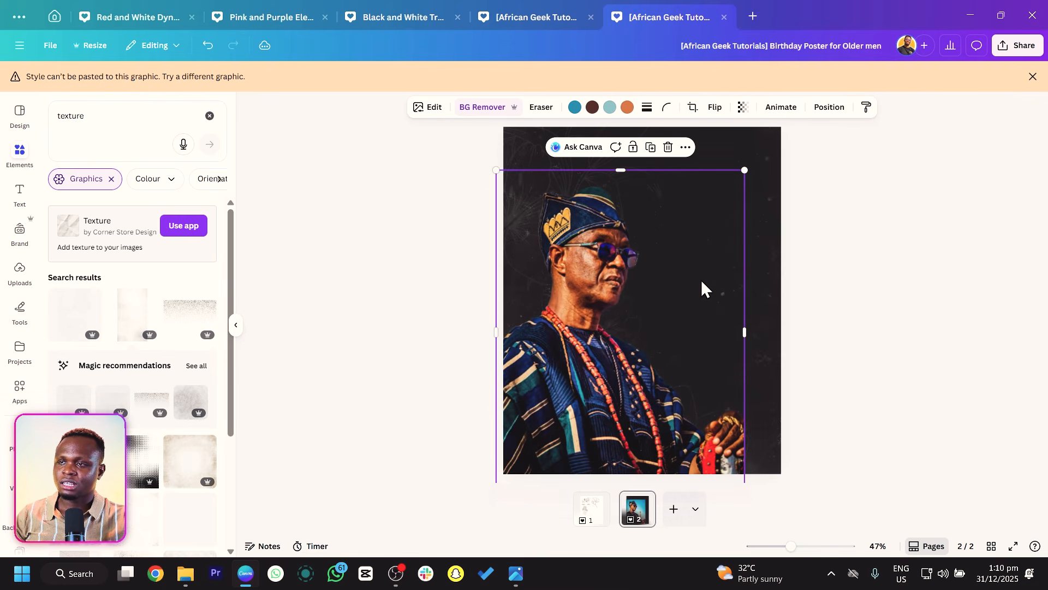
pyautogui.moveTo(744, 168); pyautogui.dragTo(819, 138)
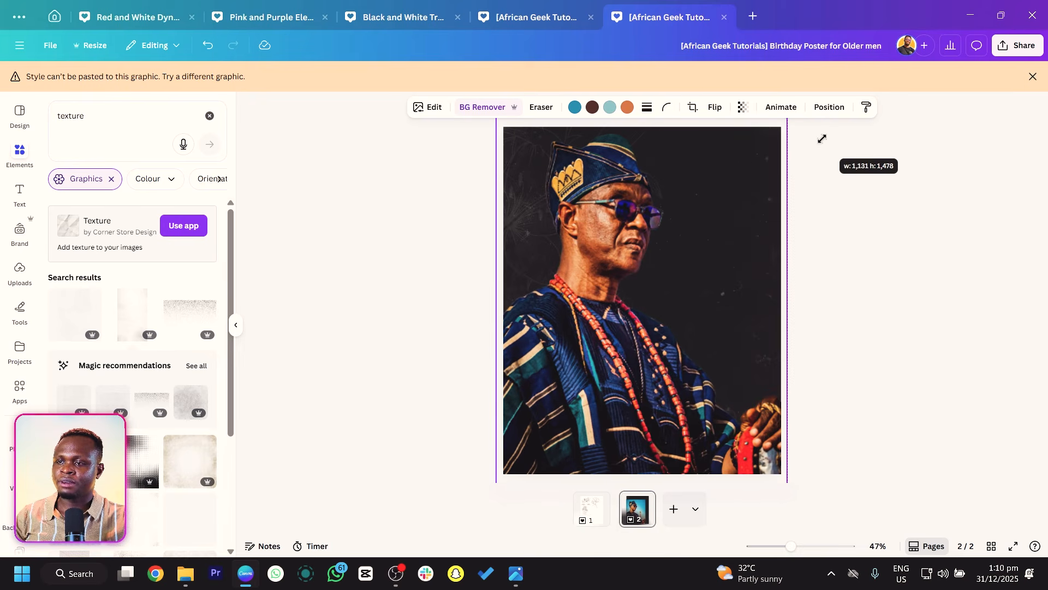
pyautogui.moveTo(636, 216); pyautogui.dragTo(628, 265)
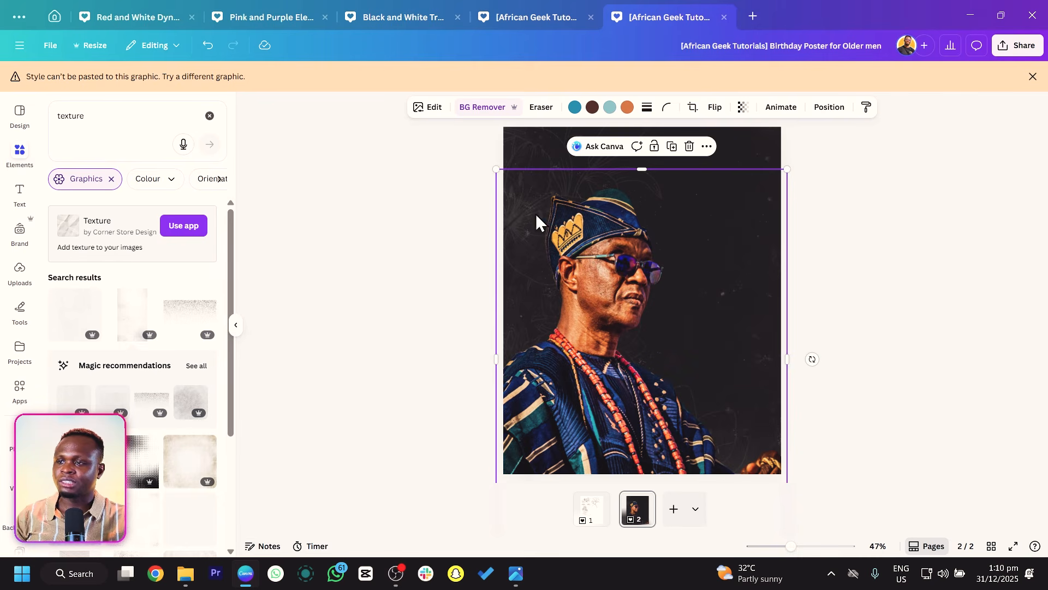
pyautogui.click(410, 276)
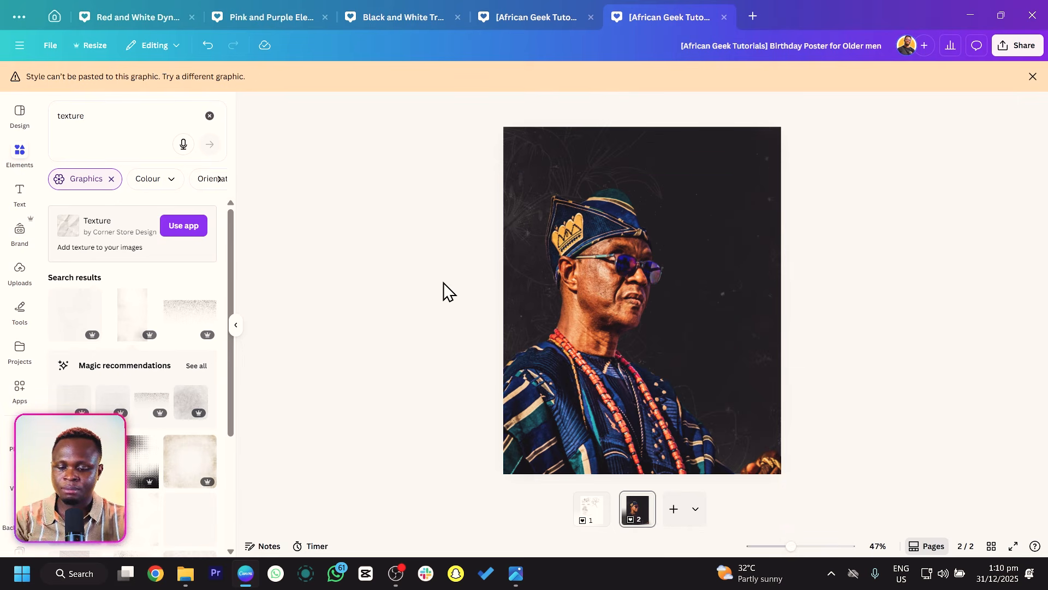
# Add a text box, widen it across the top of the page, and replace its text with the celebrant's name.
pyautogui.press('t')
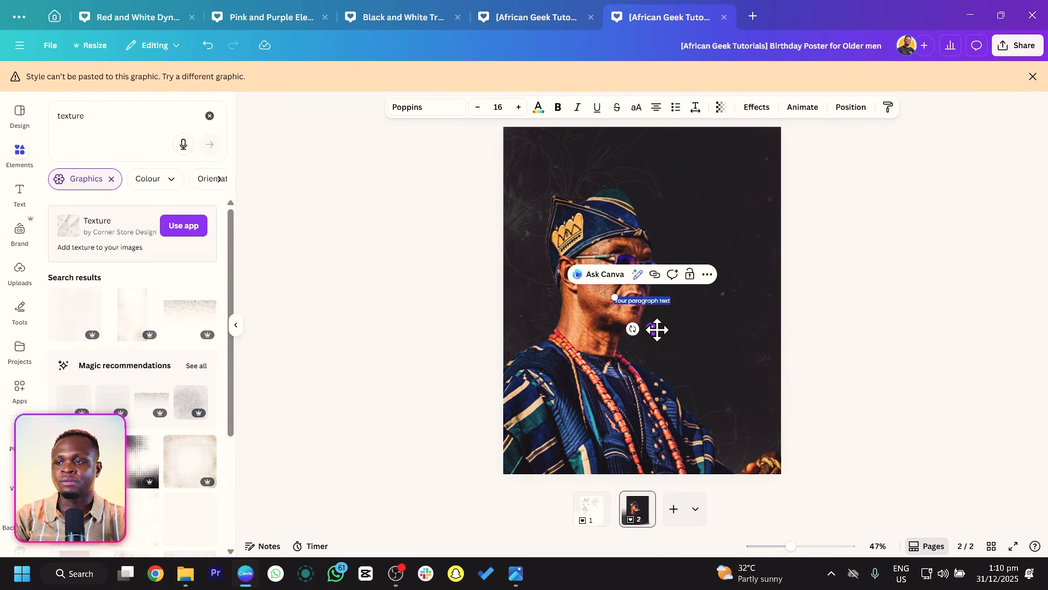
pyautogui.moveTo(657, 329); pyautogui.dragTo(613, 180)
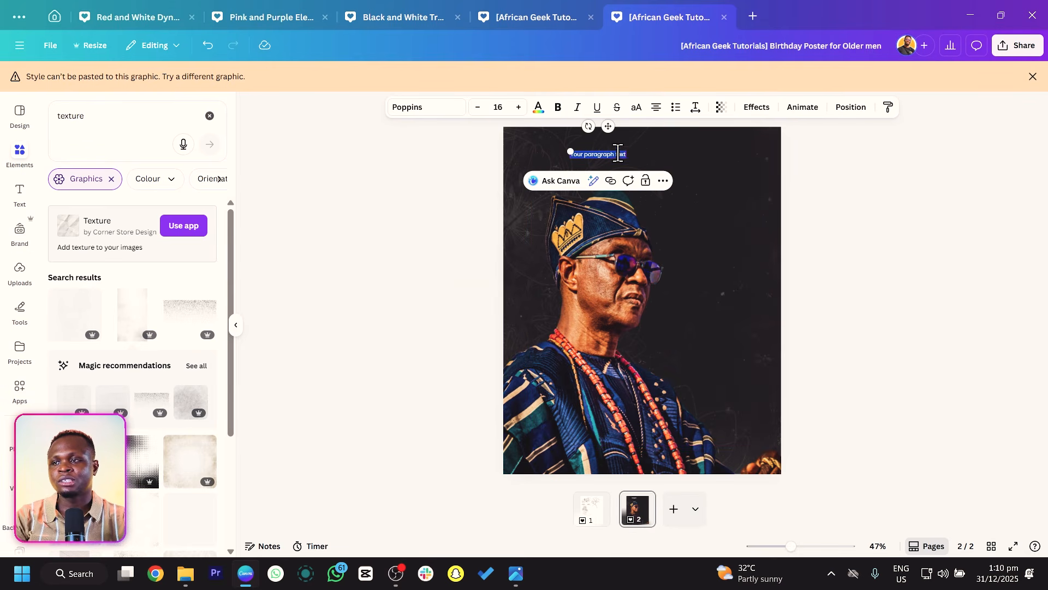
pyautogui.moveTo(559, 158); pyautogui.dragTo(375, 178)
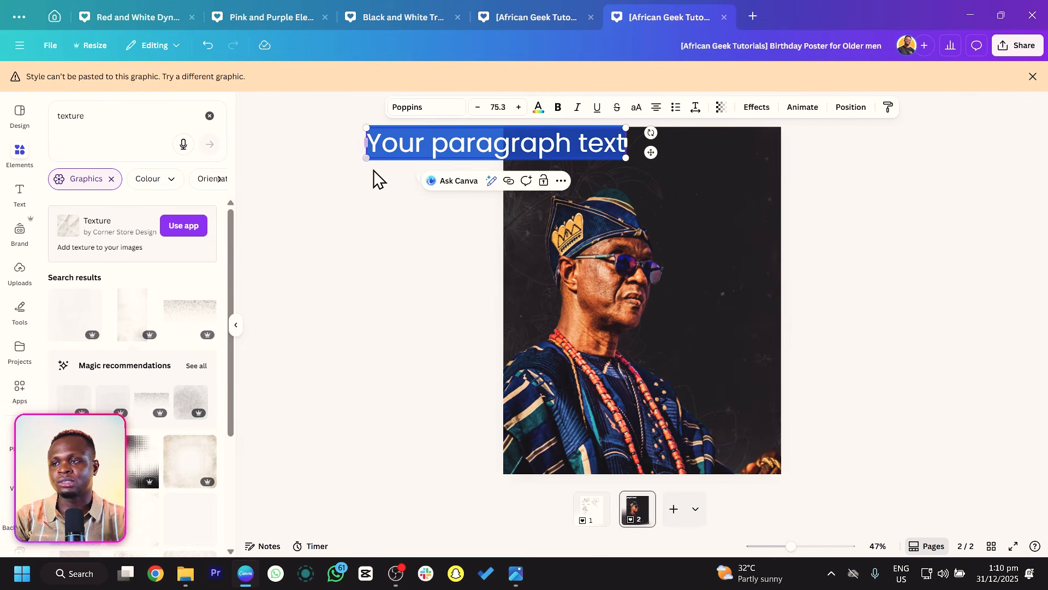
pyautogui.click(448, 210)
pyautogui.moveTo(518, 153); pyautogui.dragTo(668, 172)
pyautogui.click(667, 169)
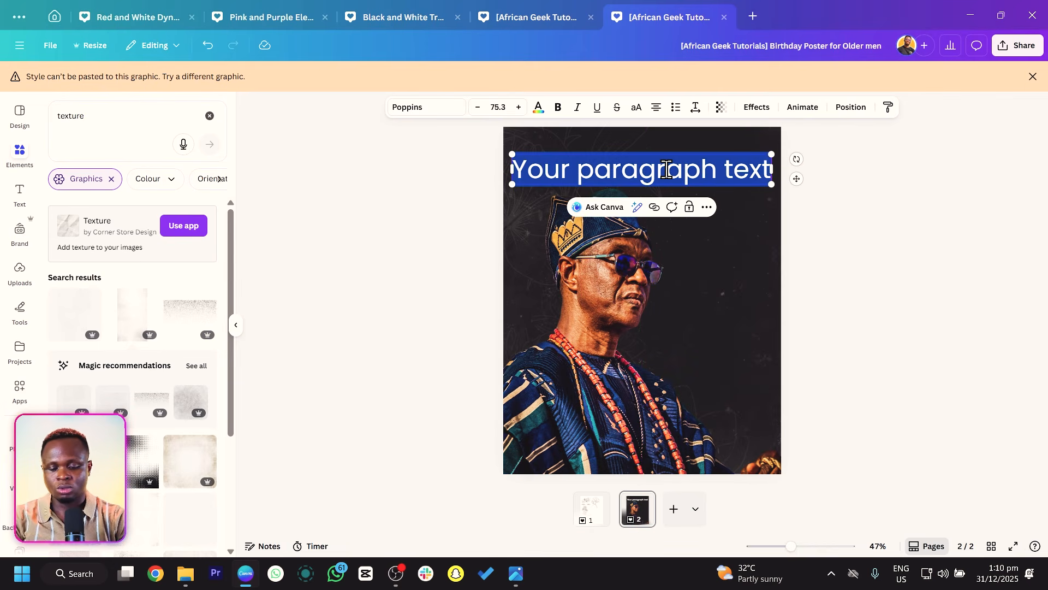
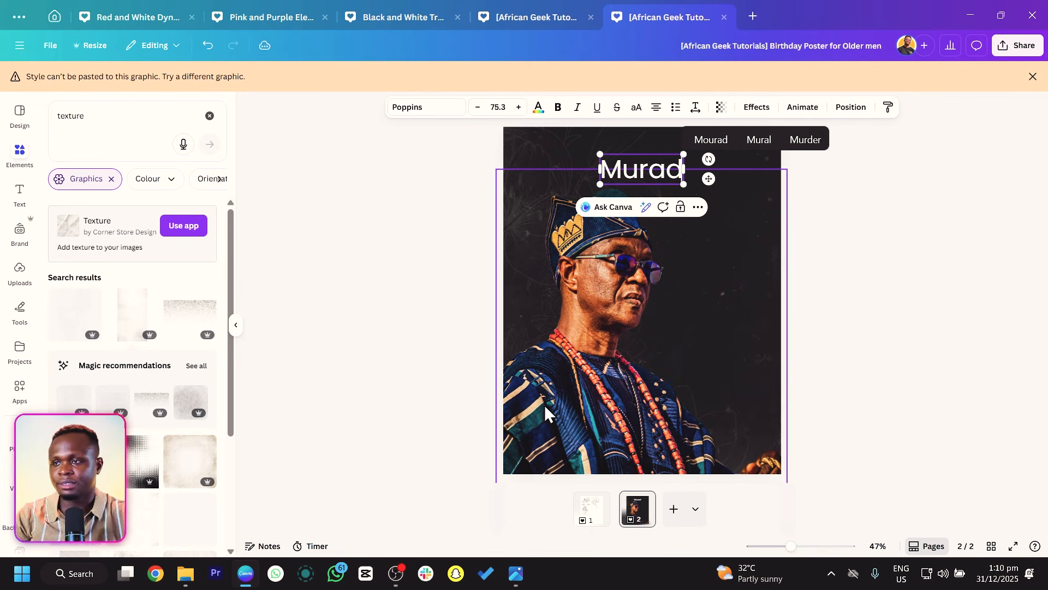
# Enlarge the name text to size 200 and change its font to Aprila.
pyautogui.moveTo(600, 154); pyautogui.dragTo(532, 138)
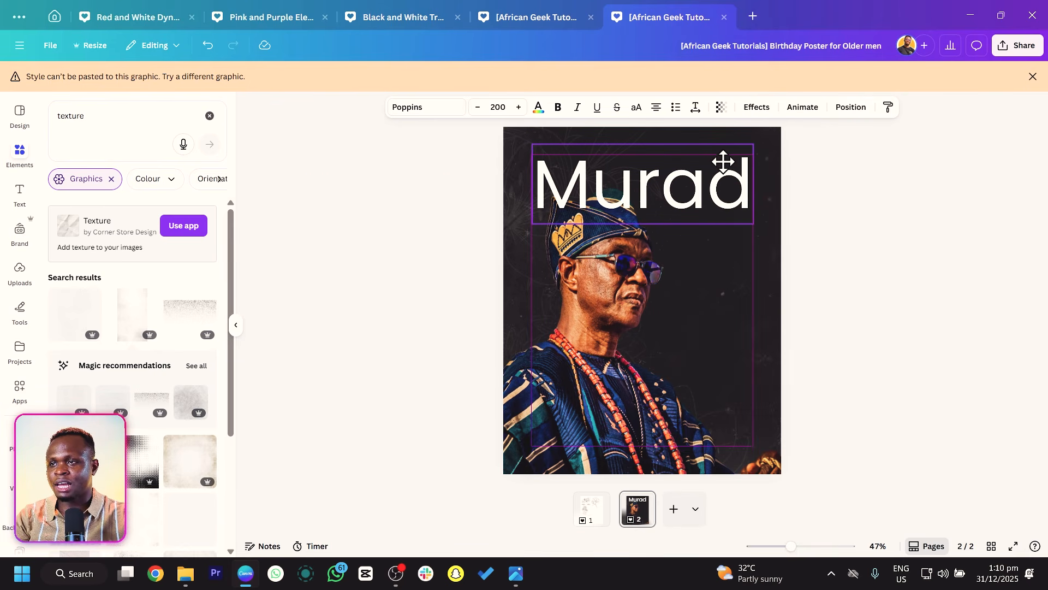
pyautogui.click(425, 107)
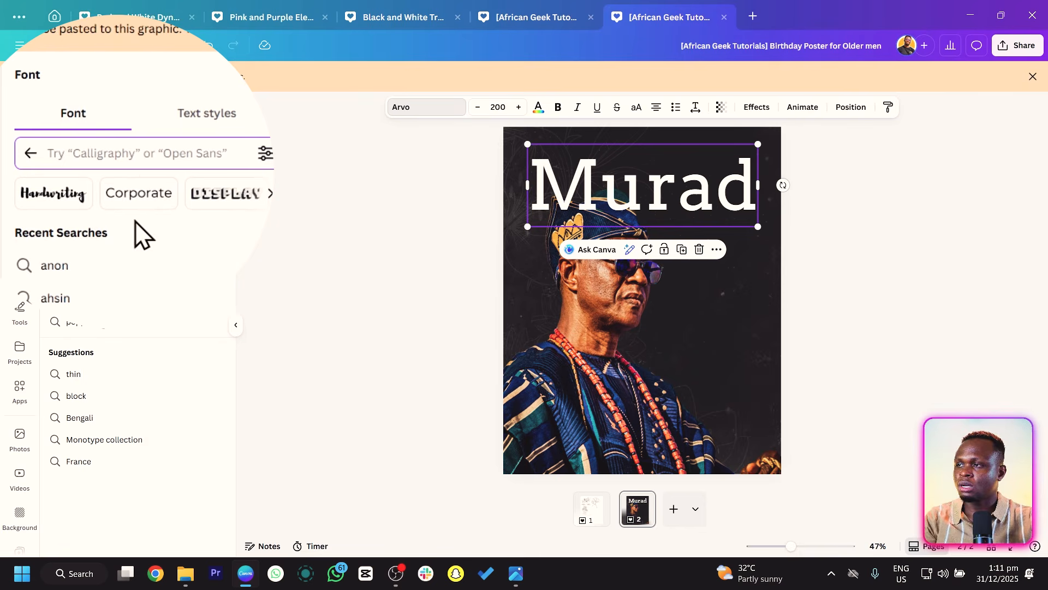
pyautogui.write('Apr')
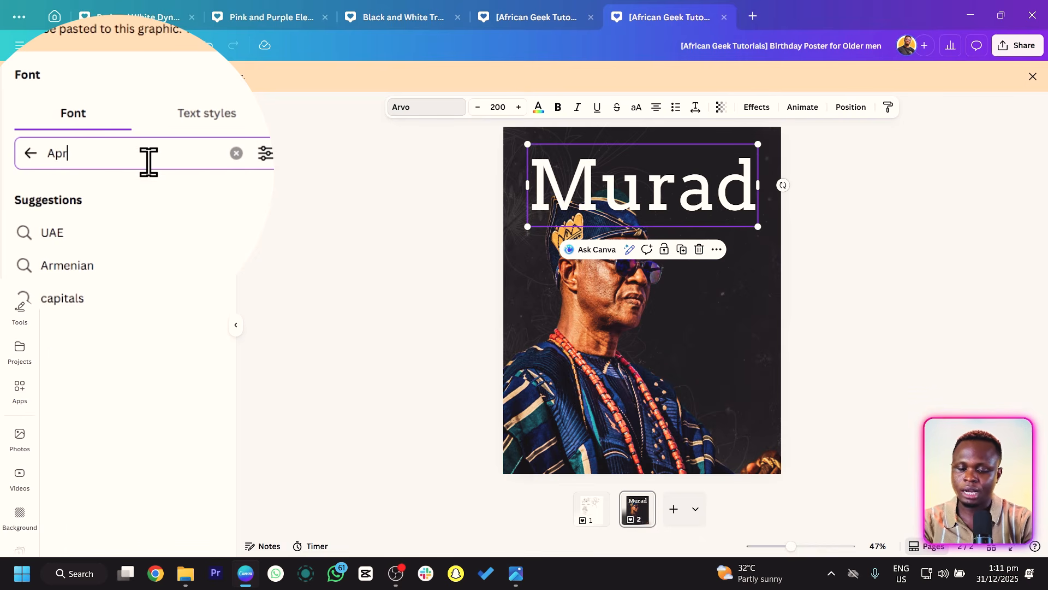
pyautogui.write('il')
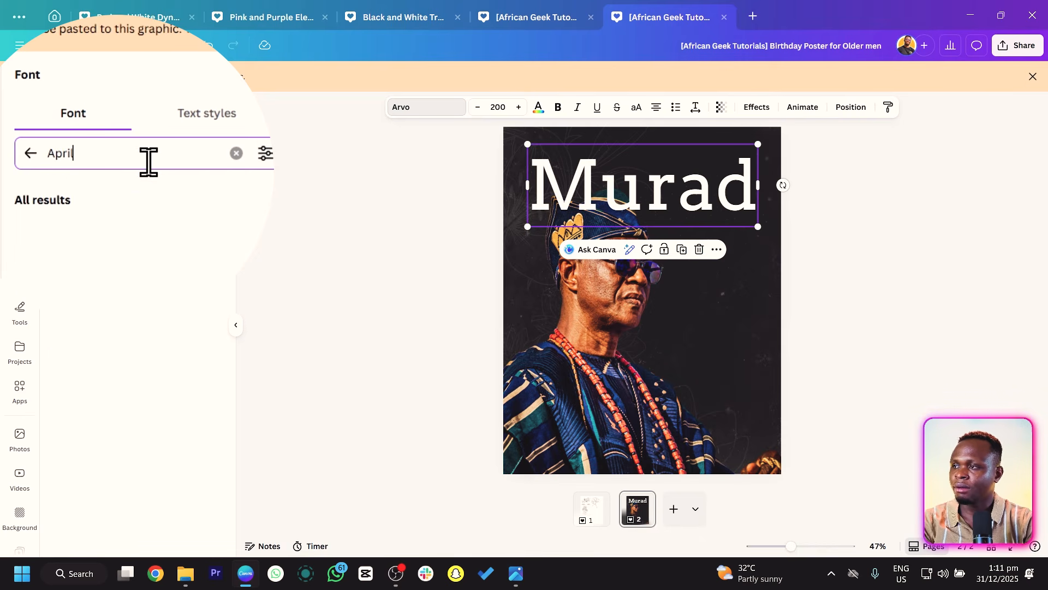
pyautogui.click(76, 234)
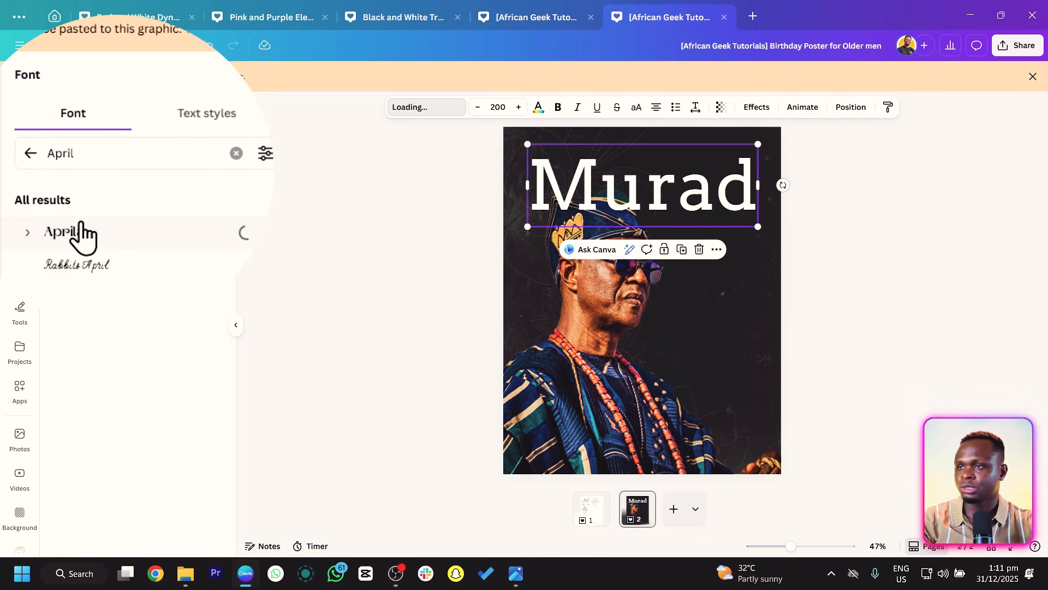
pyautogui.click(408, 266)
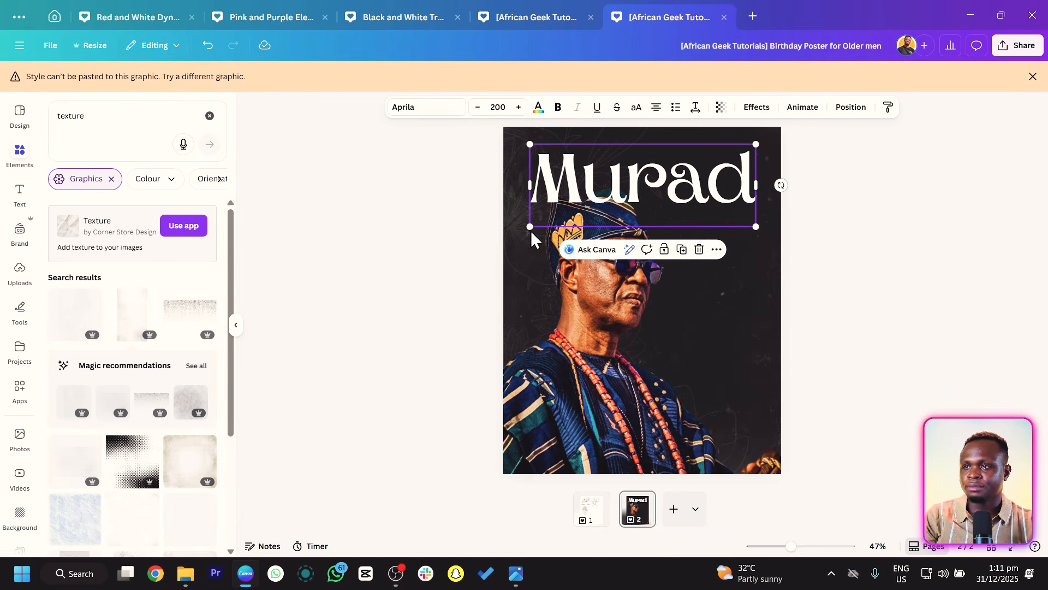
# Shift the photo and the name text slightly lower on the page.
pyautogui.click(444, 252)
pyautogui.click(611, 319)
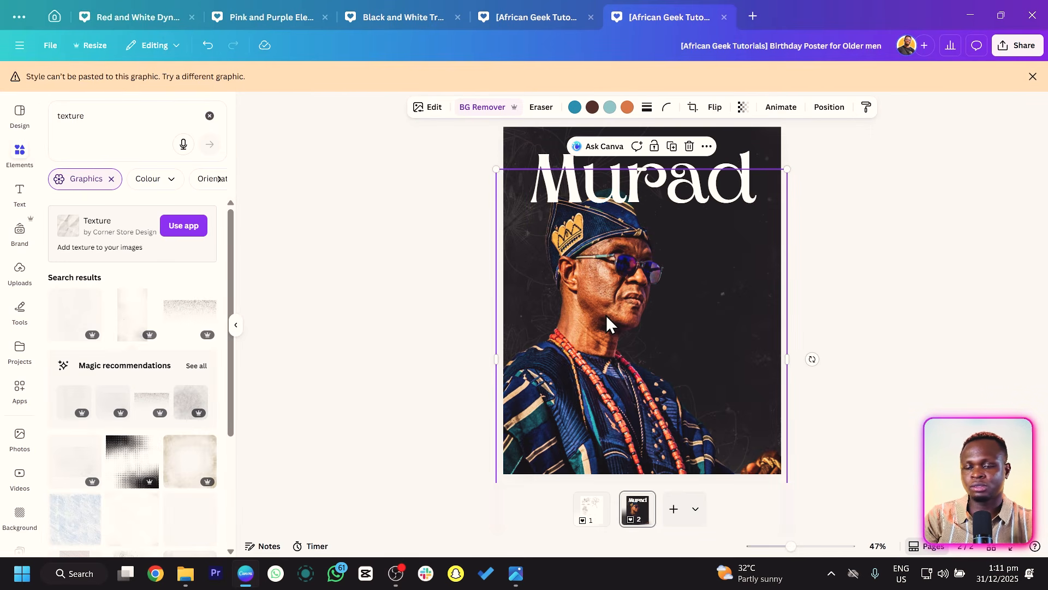
pyautogui.moveTo(606, 315); pyautogui.dragTo(606, 329)
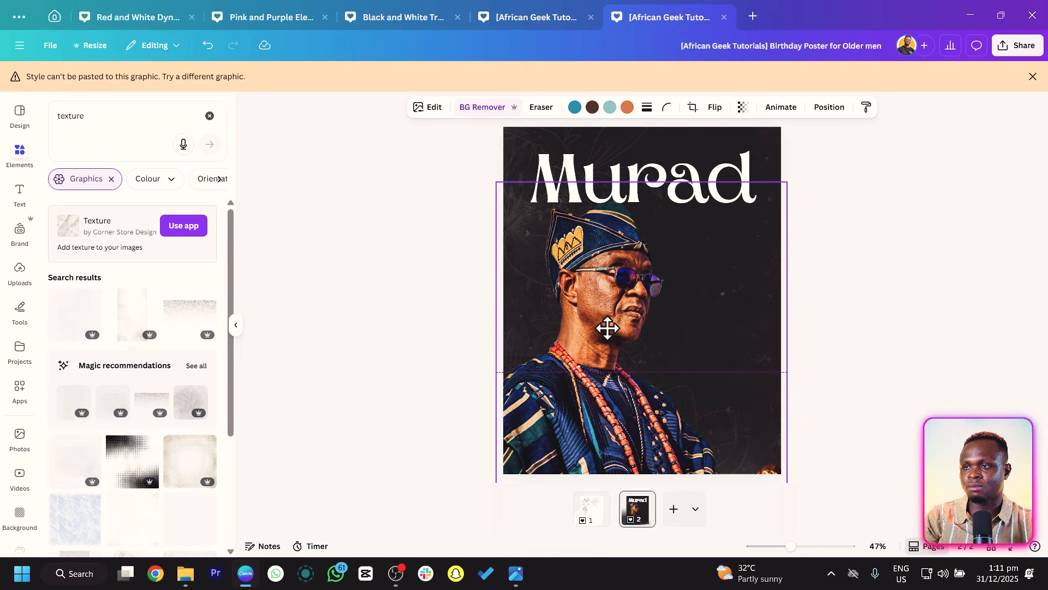
pyautogui.click(743, 154)
pyautogui.moveTo(744, 154); pyautogui.dragTo(743, 180)
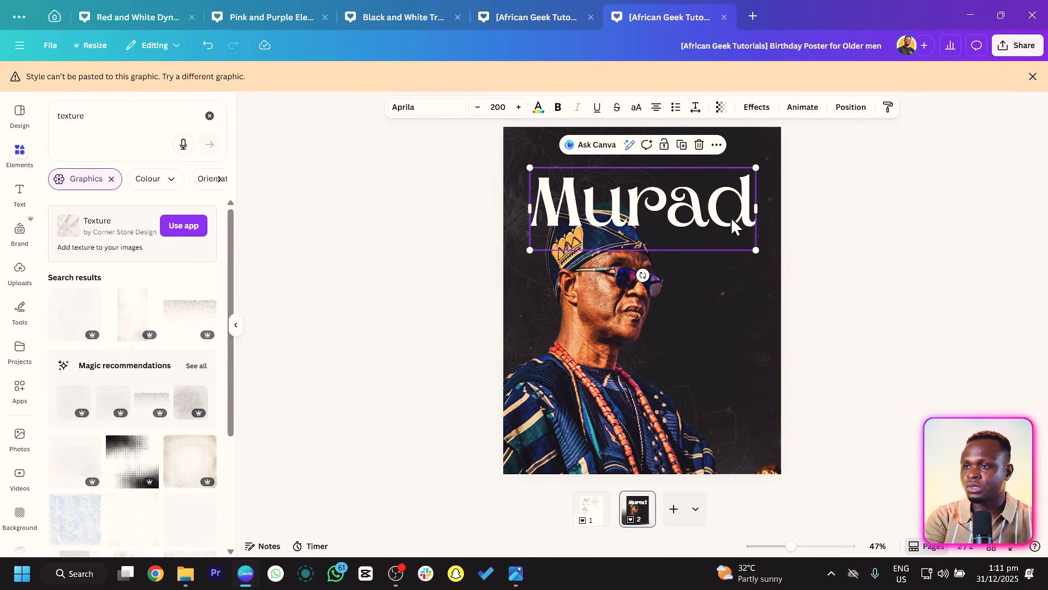
# Send the name text one layer back behind the photo and nudge the photo slightly down.
pyautogui.rightClick(669, 207)
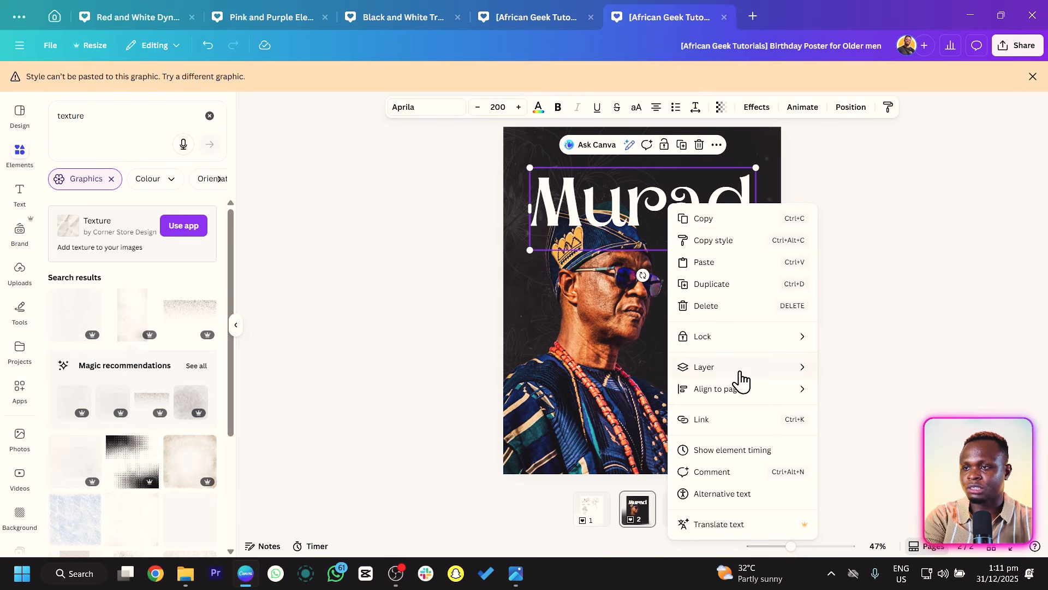
pyautogui.moveTo(771, 363)
pyautogui.click(888, 416)
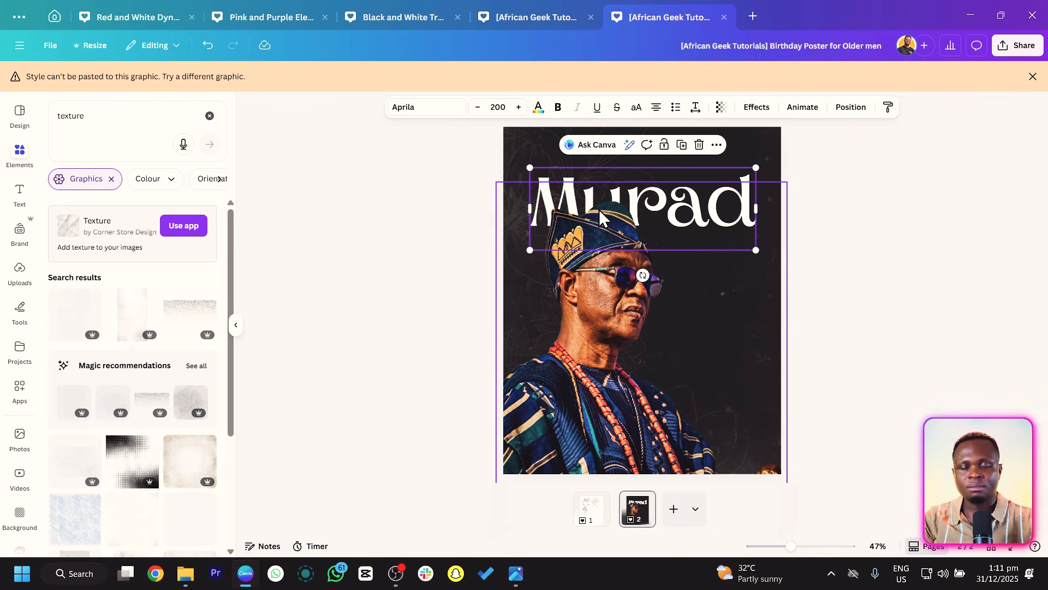
pyautogui.click(597, 292)
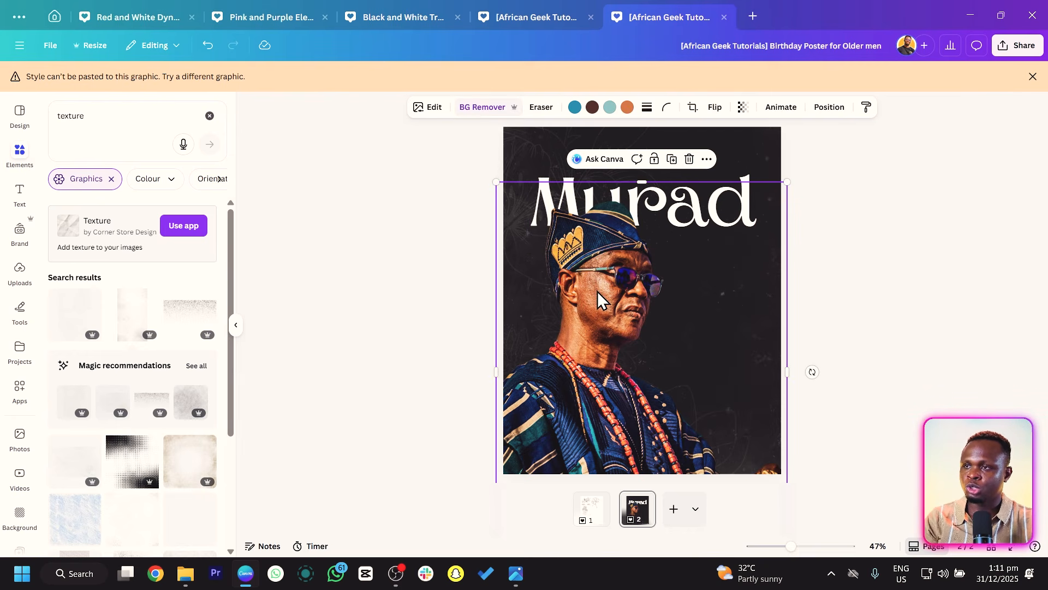
pyautogui.moveTo(597, 292)
pyautogui.mouseDown()
pyautogui.moveTo(598, 306)
pyautogui.moveTo(600, 295)
pyautogui.mouseUp()
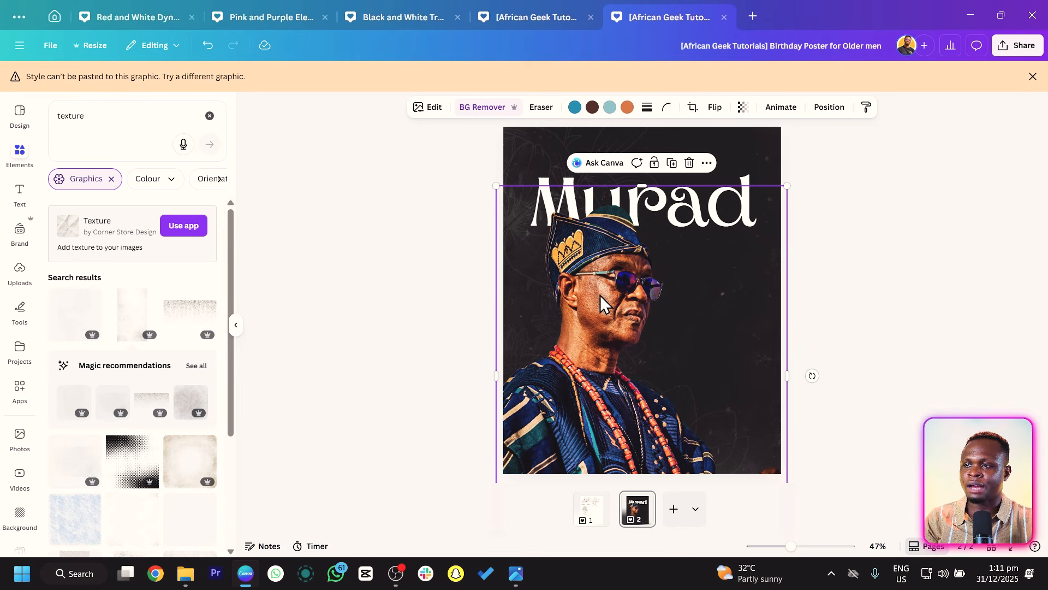
pyautogui.click(441, 332)
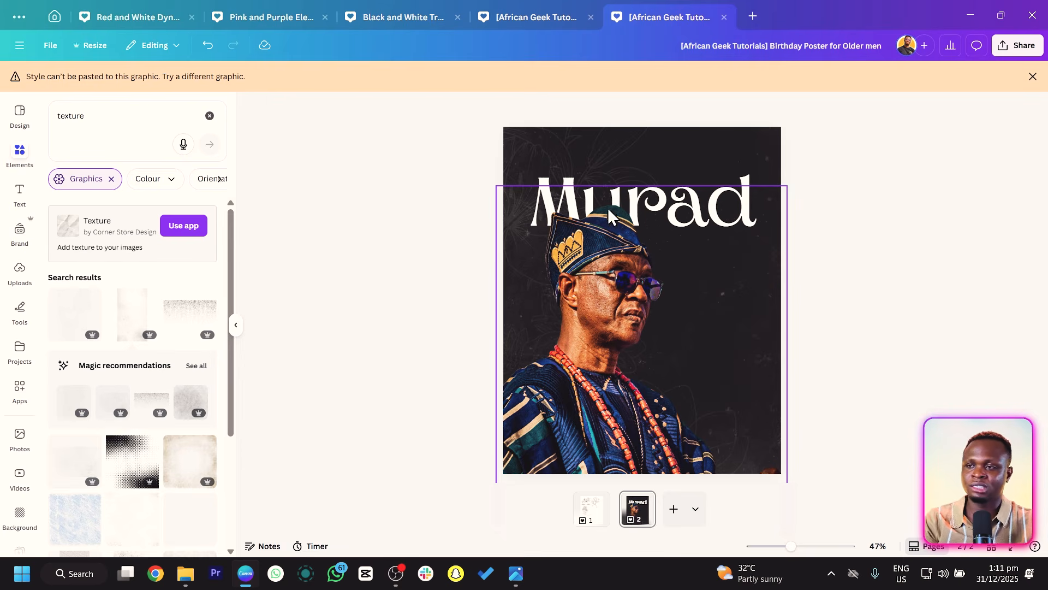
# Add a small text box just above the name and make it read Honorable.
pyautogui.press('t')
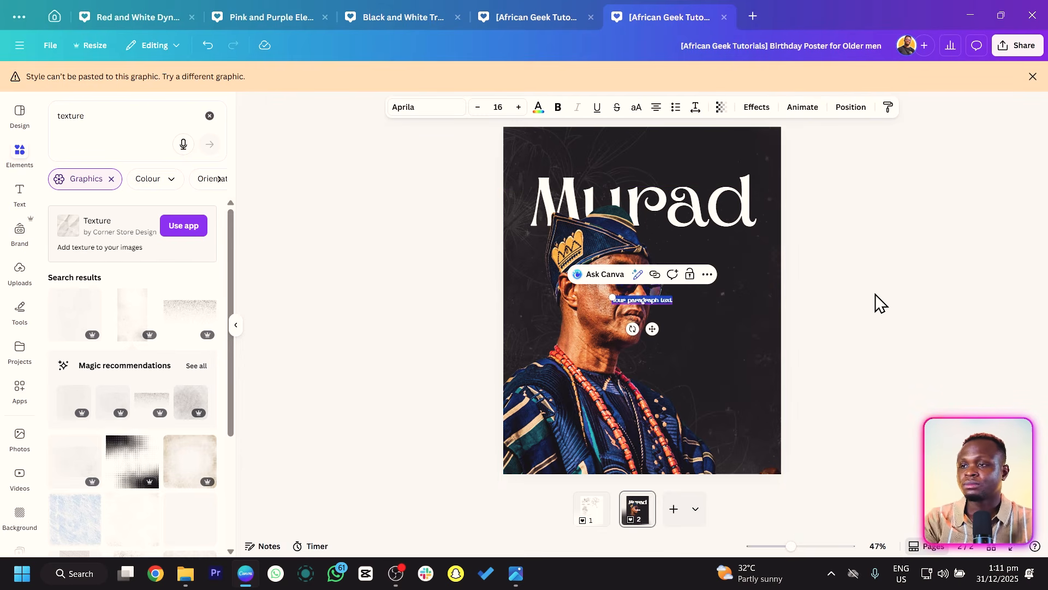
pyautogui.moveTo(654, 330); pyautogui.dragTo(645, 204)
pyautogui.moveTo(594, 173); pyautogui.dragTo(545, 166)
pyautogui.write('You')
pyautogui.write('n')
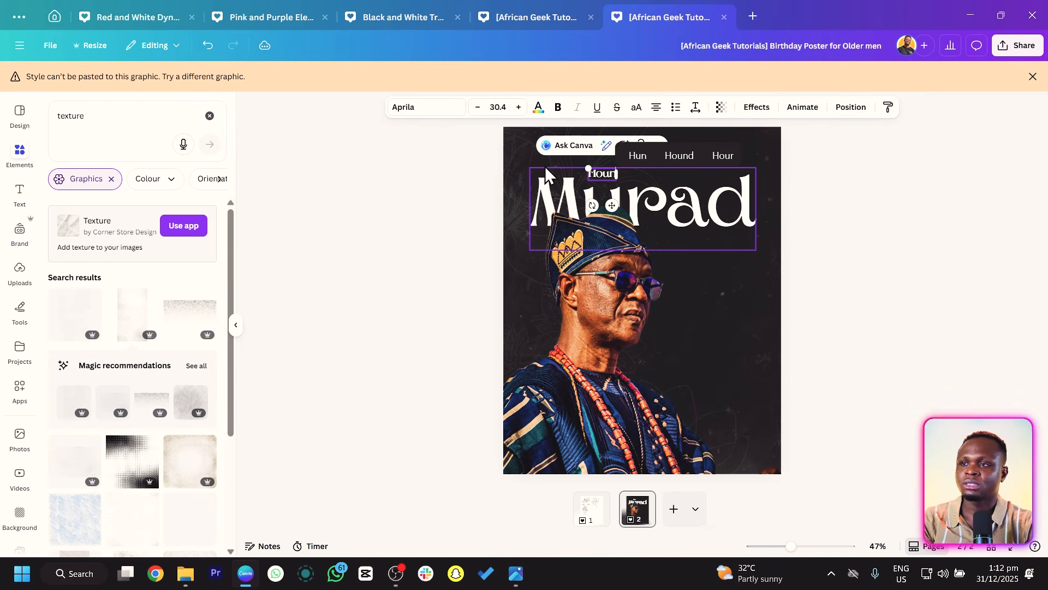
pyautogui.press('BackSpace')
pyautogui.press('BackSpace')
pyautogui.write('no')
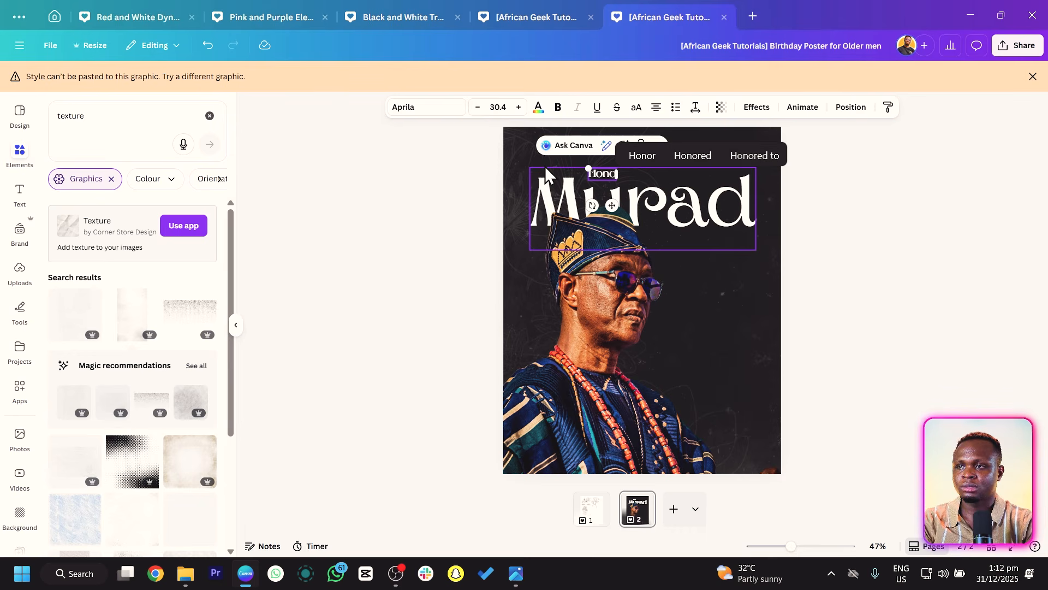
pyautogui.write('rable Honorable')
pyautogui.click(364, 209)
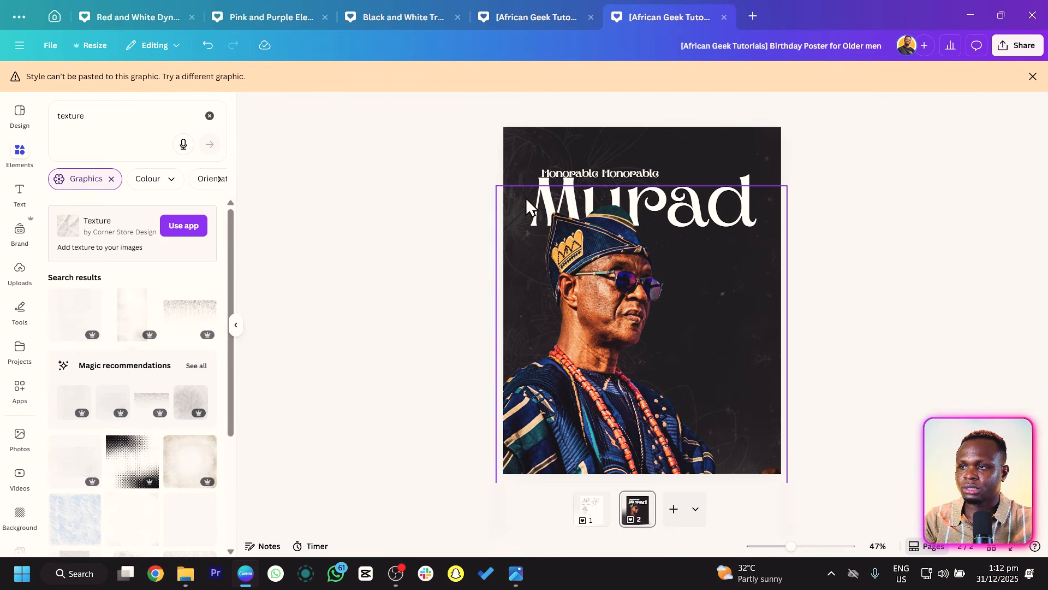
pyautogui.doubleClick(601, 173)
pyautogui.press('BackSpace')
pyautogui.press('BackSpace')
pyautogui.press('BackSpace')
pyautogui.press('BackSpace')
pyautogui.press('BackSpace')
pyautogui.press('BackSpace')
pyautogui.press('BackSpace')
pyautogui.press('BackSpace')
pyautogui.press('BackSpace')
pyautogui.press('BackSpace')
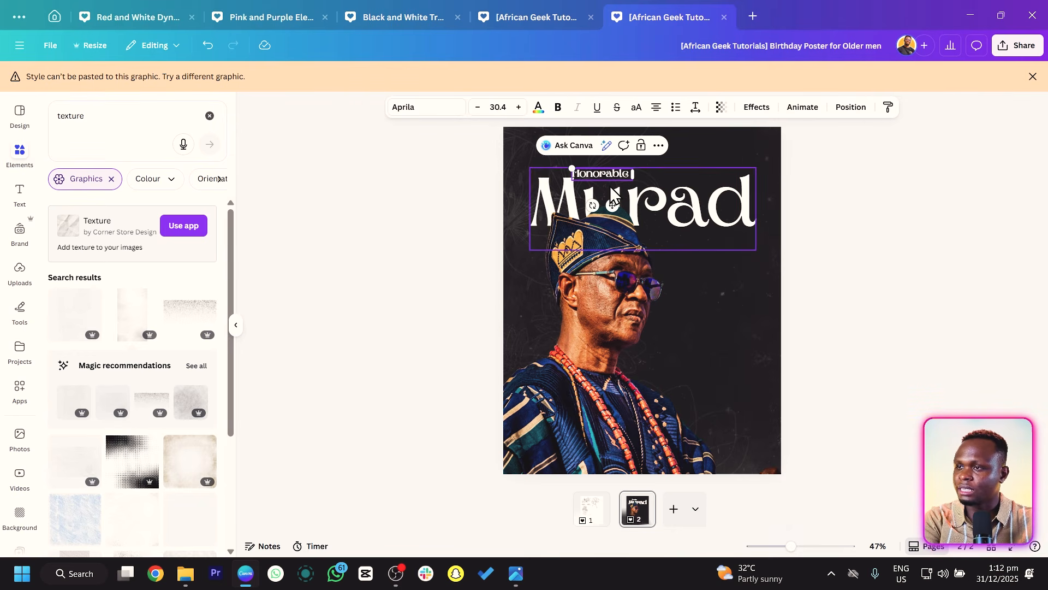
pyautogui.moveTo(610, 200); pyautogui.dragTo(621, 198)
pyautogui.hotkey('ctrl', 'z')
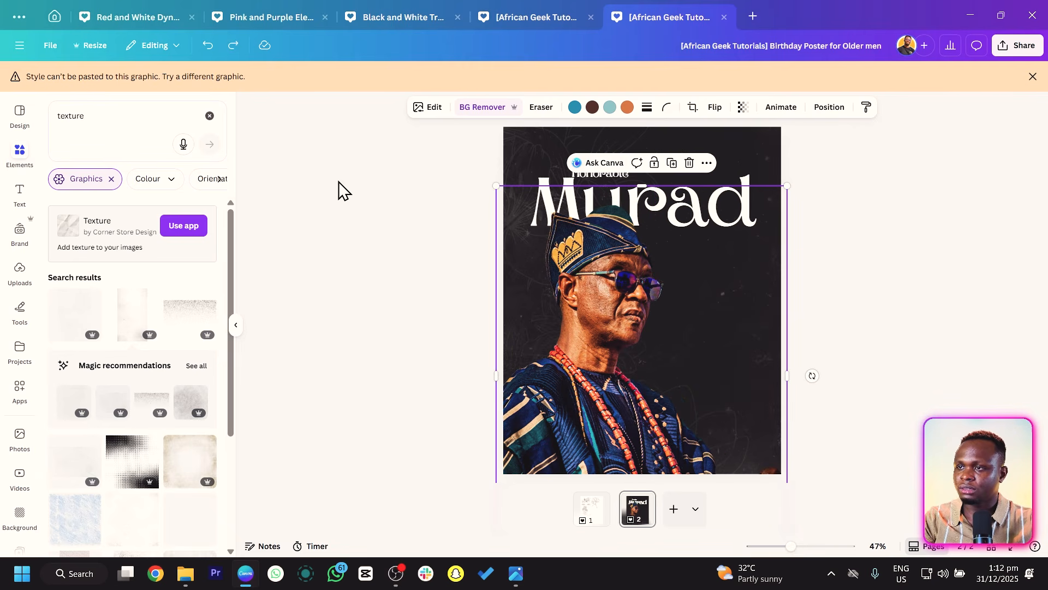
# Set the Honorable text's font to Bellota, shift it slightly right and enlarge it to size 35.7.
pyautogui.click(339, 183)
pyautogui.click(585, 170)
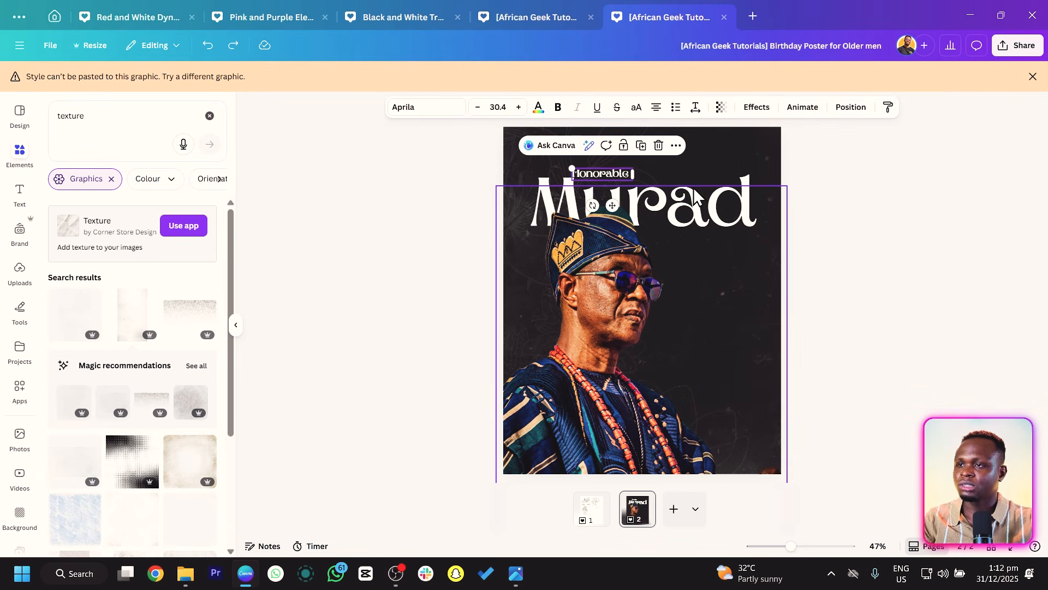
pyautogui.click(402, 109)
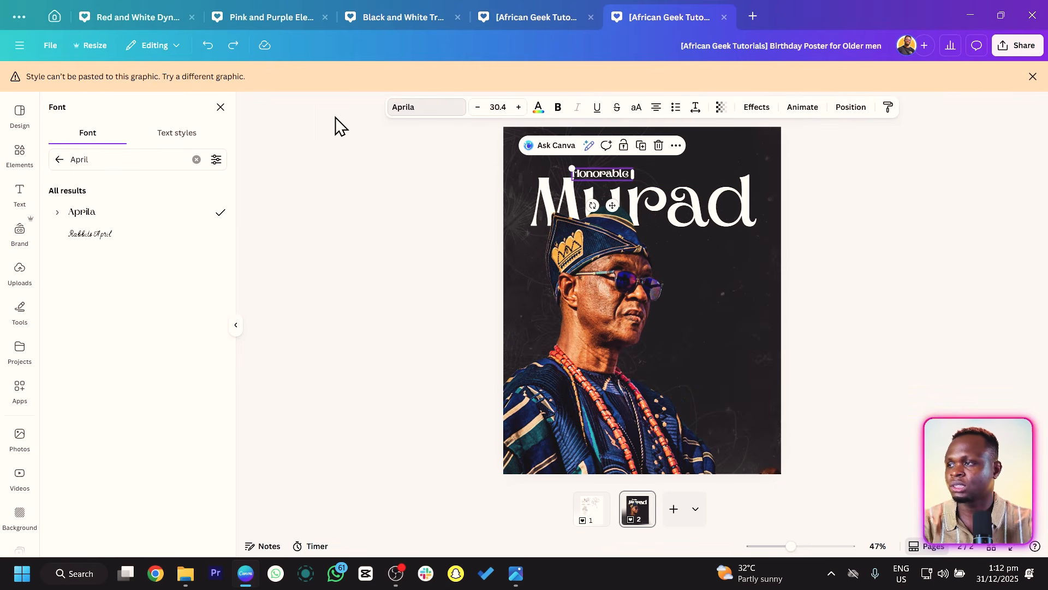
pyautogui.click(196, 158)
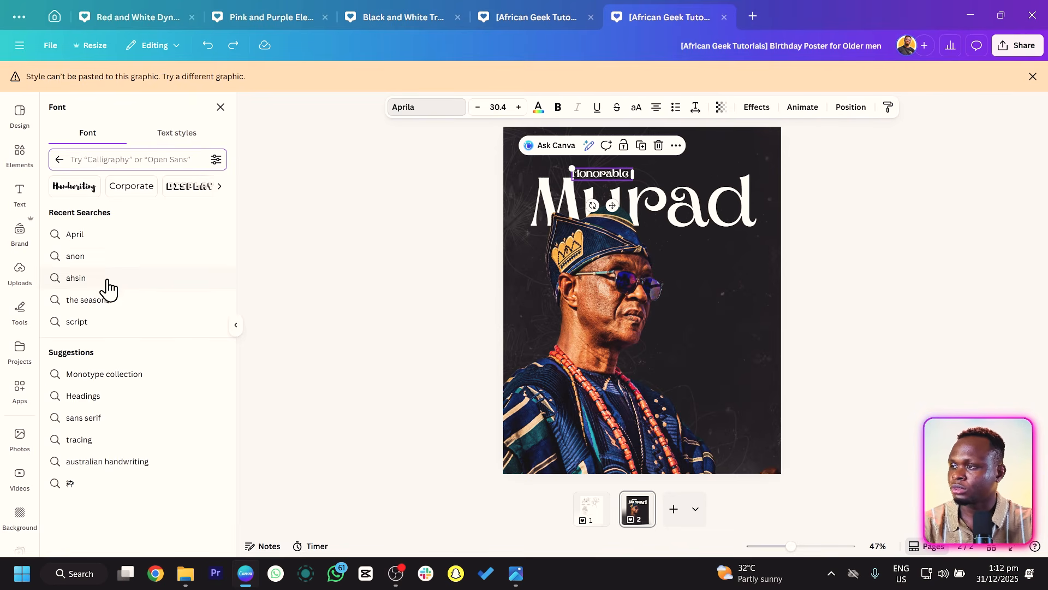
pyautogui.click(59, 160)
pyautogui.click(118, 163)
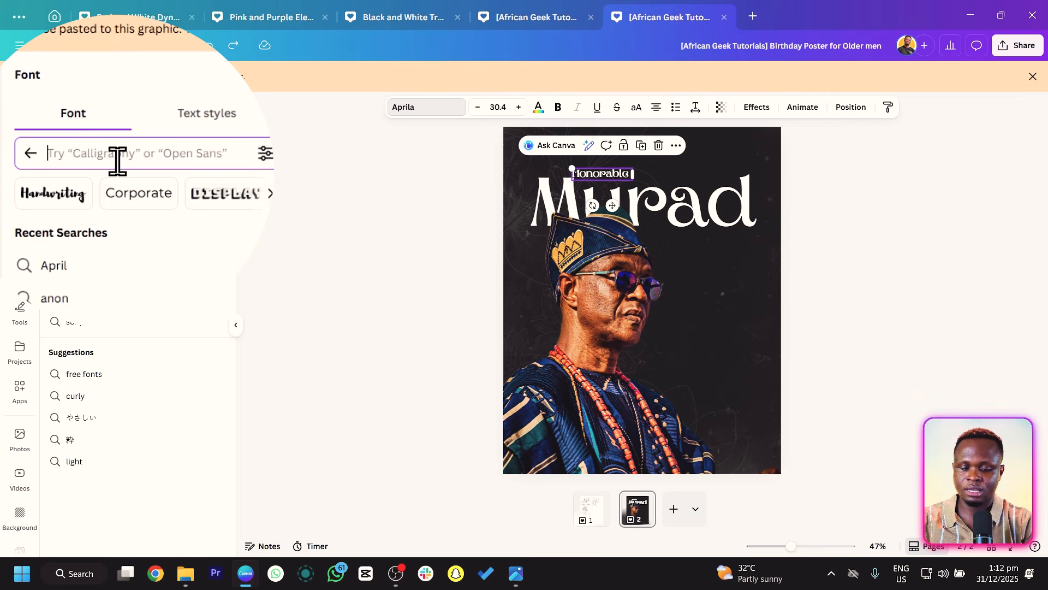
pyautogui.write('bellota')
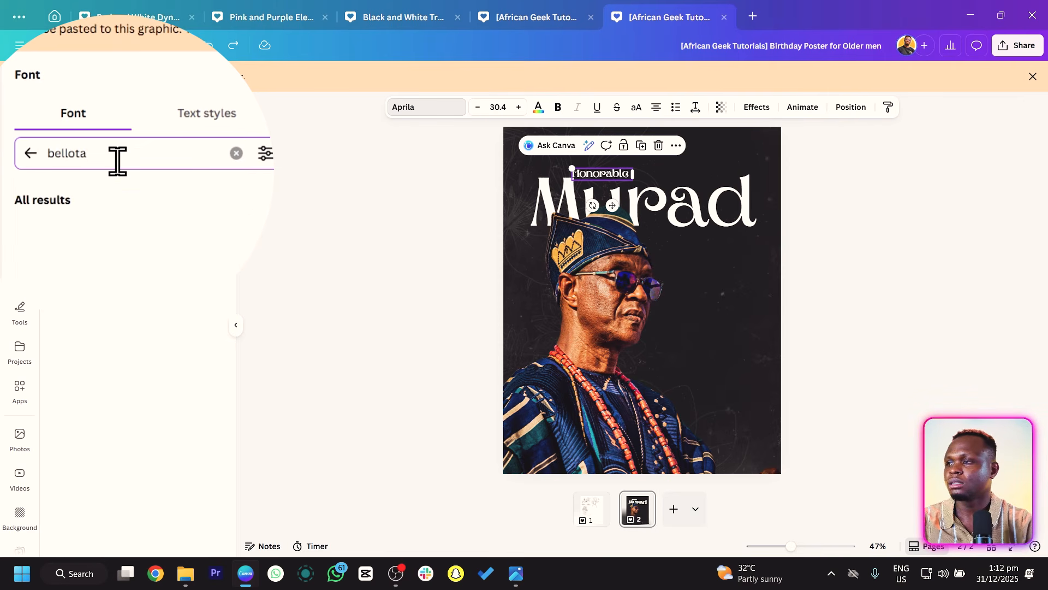
pyautogui.click(69, 233)
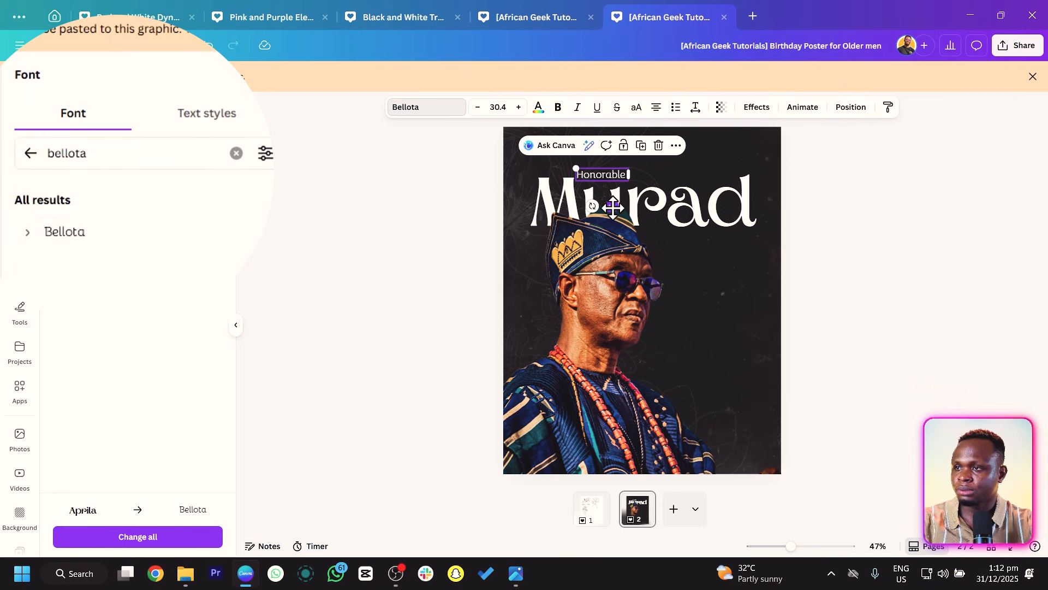
pyautogui.moveTo(613, 206); pyautogui.dragTo(628, 210)
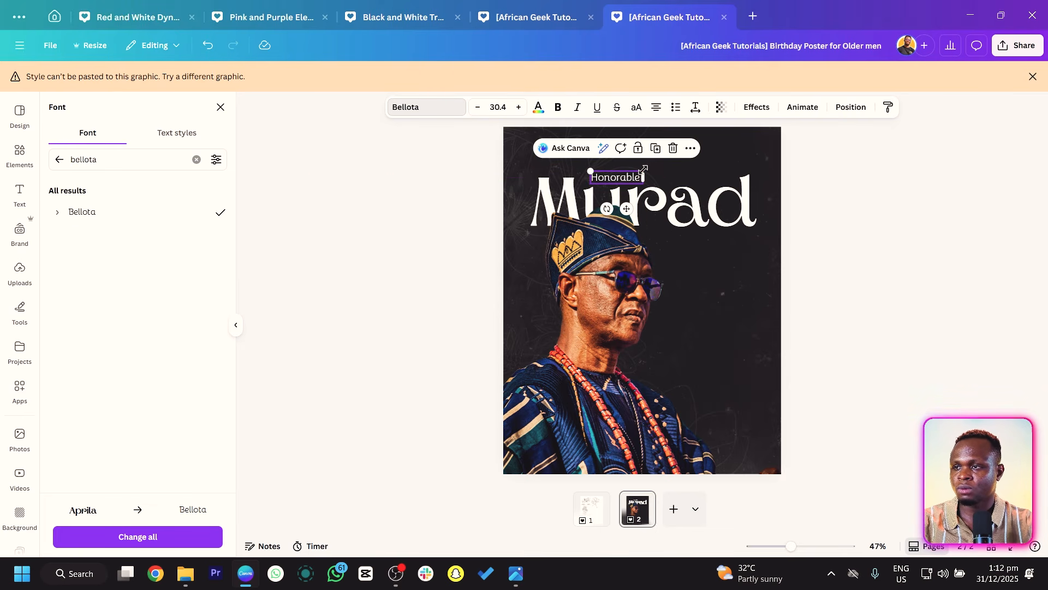
pyautogui.moveTo(643, 169); pyautogui.dragTo(654, 166)
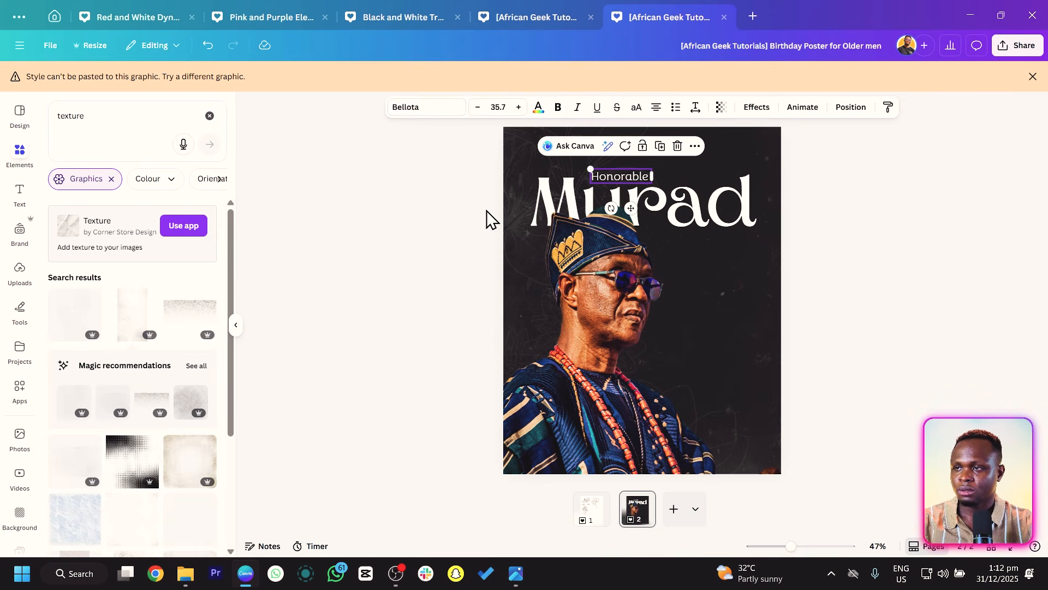
# Paste a square shape and shrink it into a small marker just left of Honorable.
pyautogui.click(488, 218)
pyautogui.hotkey('ctrl', 'v')
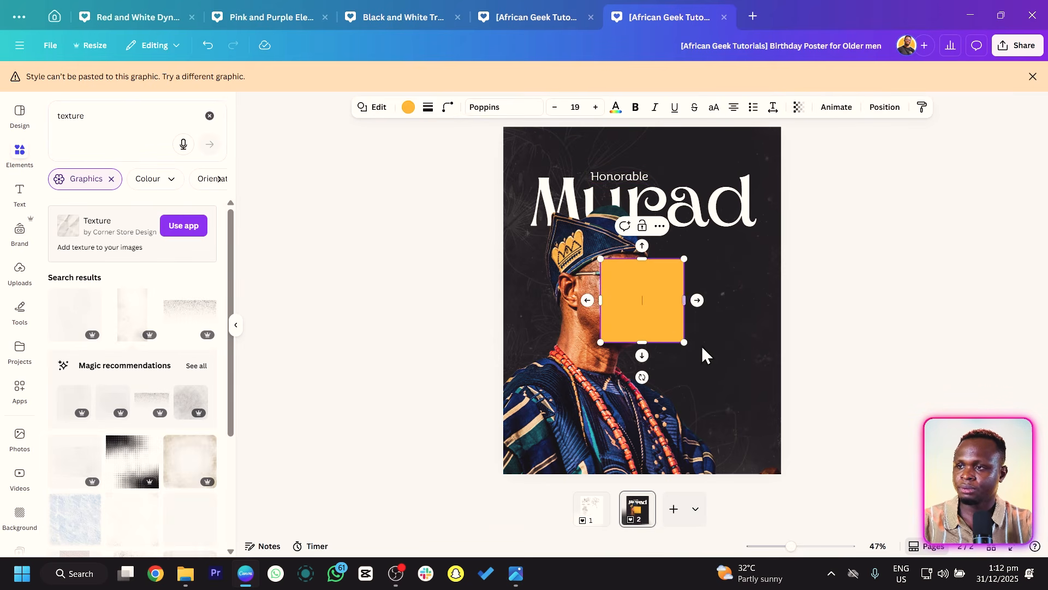
pyautogui.moveTo(684, 343); pyautogui.dragTo(592, 202)
pyautogui.hotkey('ctrl', 'z')
# Colour the square red #F93025 by sampling the photo's red beads with the eyedropper.
pyautogui.click(408, 107)
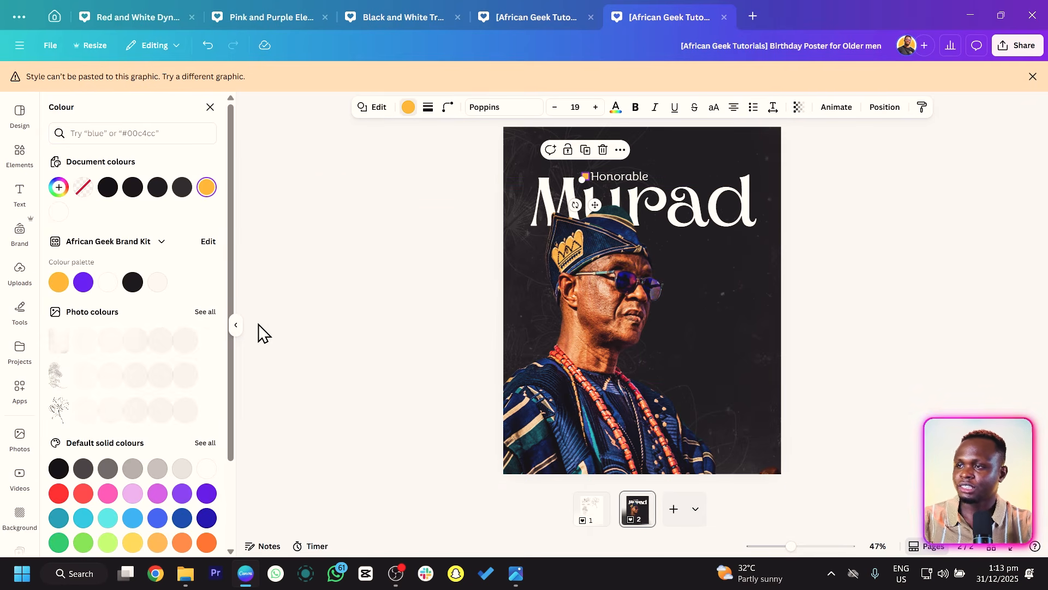
pyautogui.scroll(-2, 109, 328)
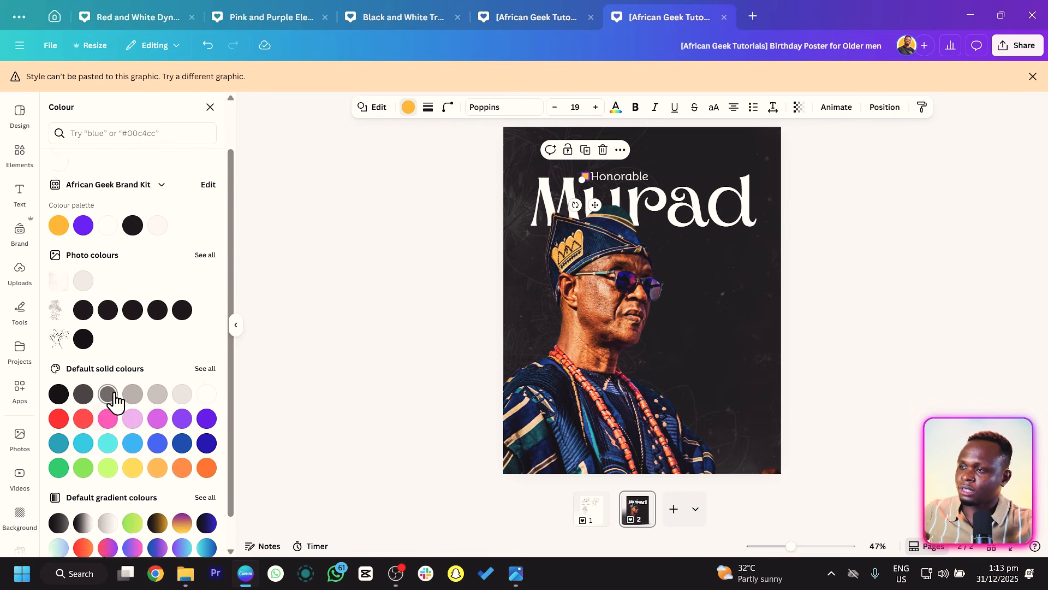
pyautogui.scroll(1, 191, 352)
pyautogui.click(206, 312)
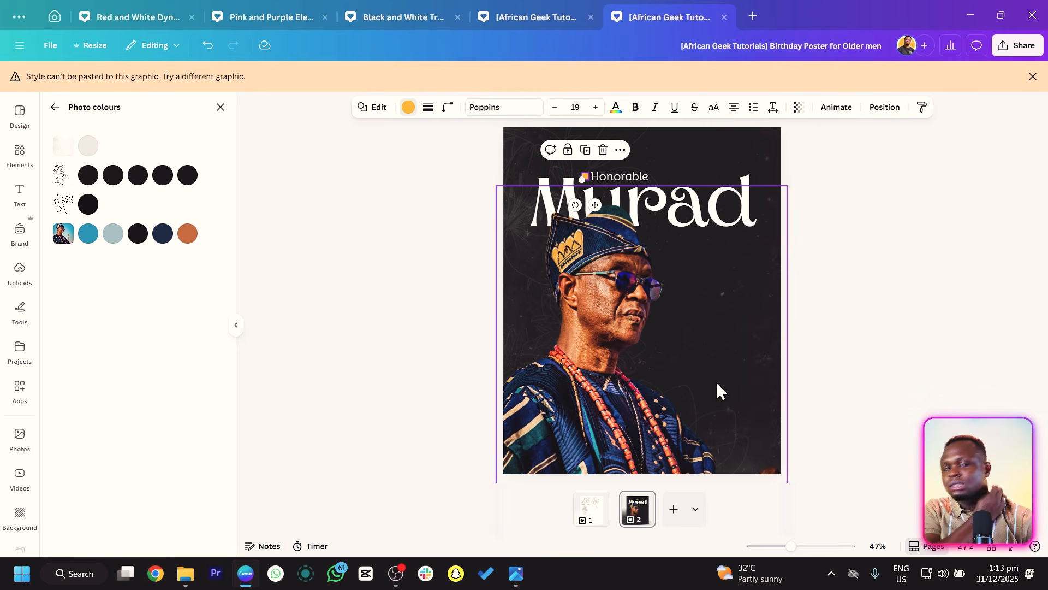
pyautogui.moveTo(631, 404); pyautogui.dragTo(549, 306)
pyautogui.moveTo(662, 340); pyautogui.dragTo(498, 214)
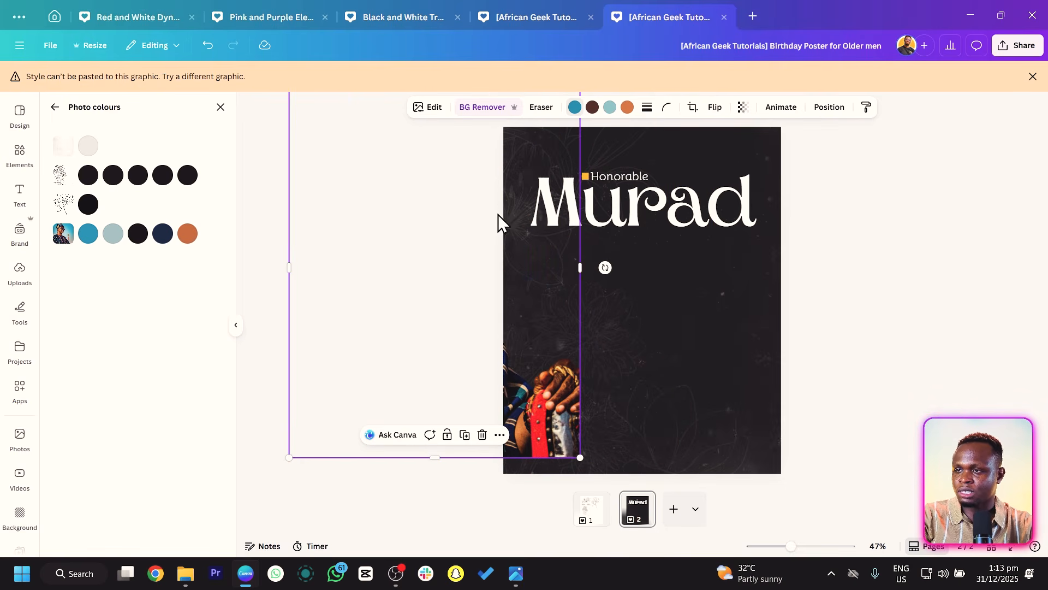
pyautogui.click(588, 181)
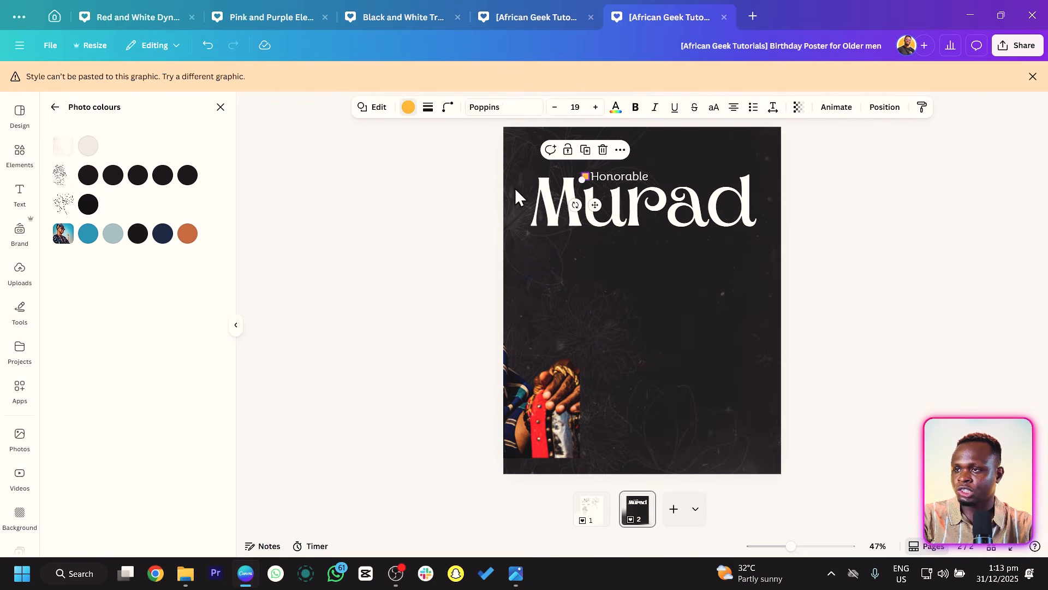
pyautogui.click(408, 108)
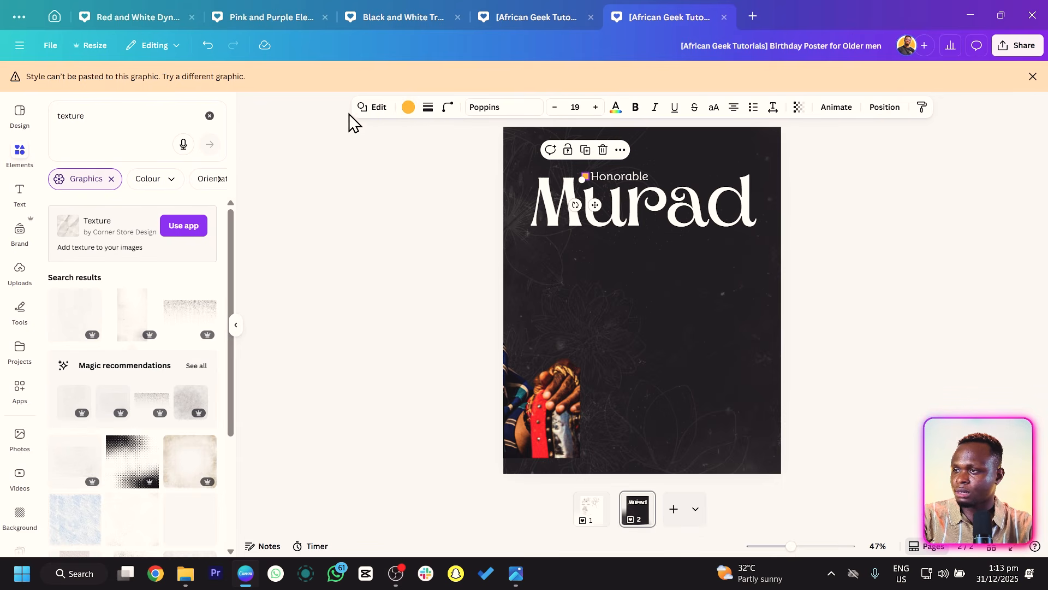
pyautogui.click(408, 107)
pyautogui.click(58, 188)
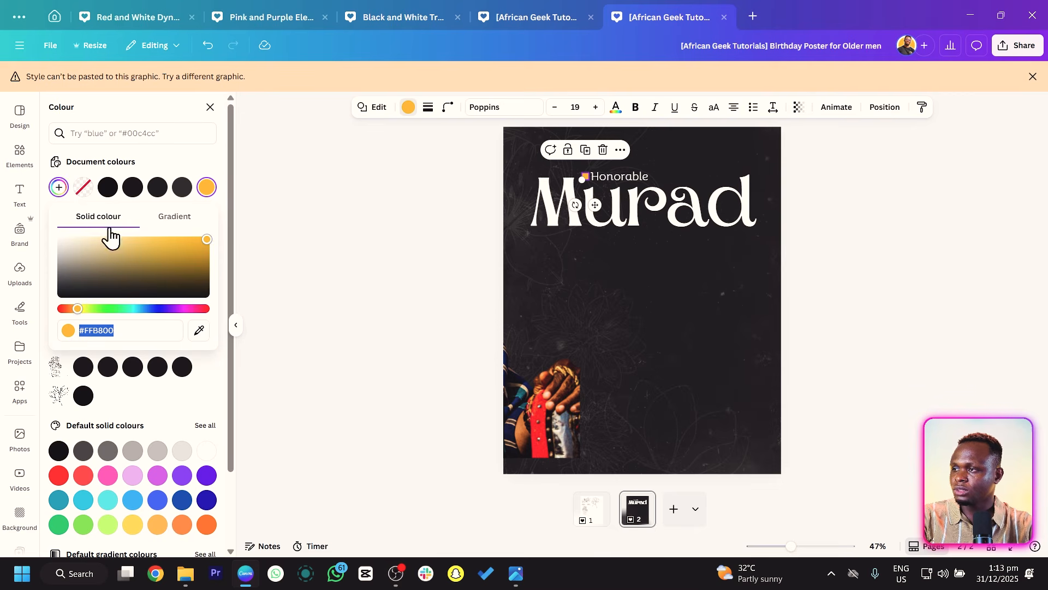
pyautogui.click(198, 330)
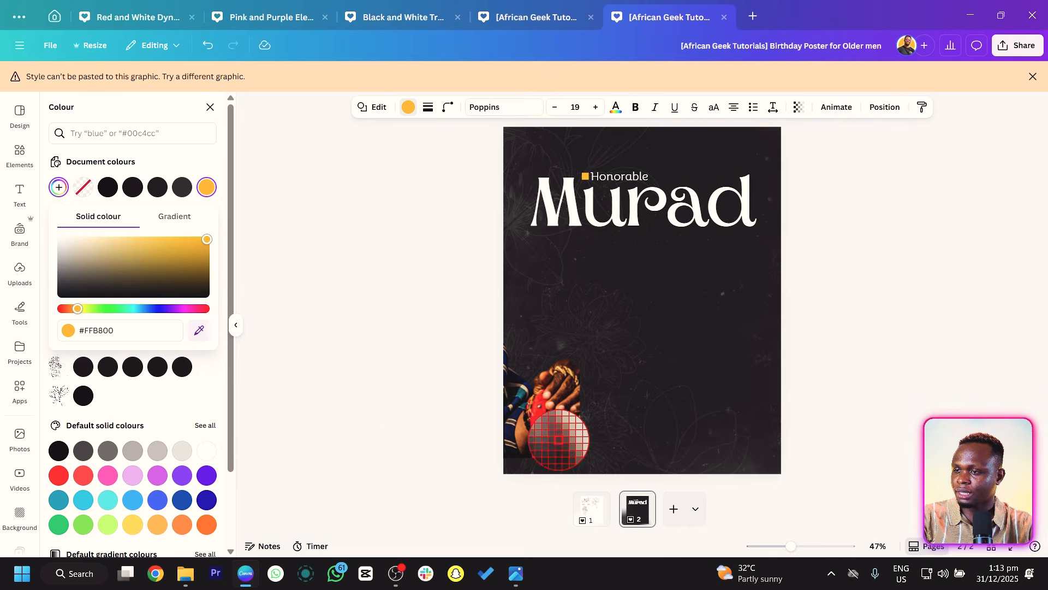
pyautogui.click(542, 434)
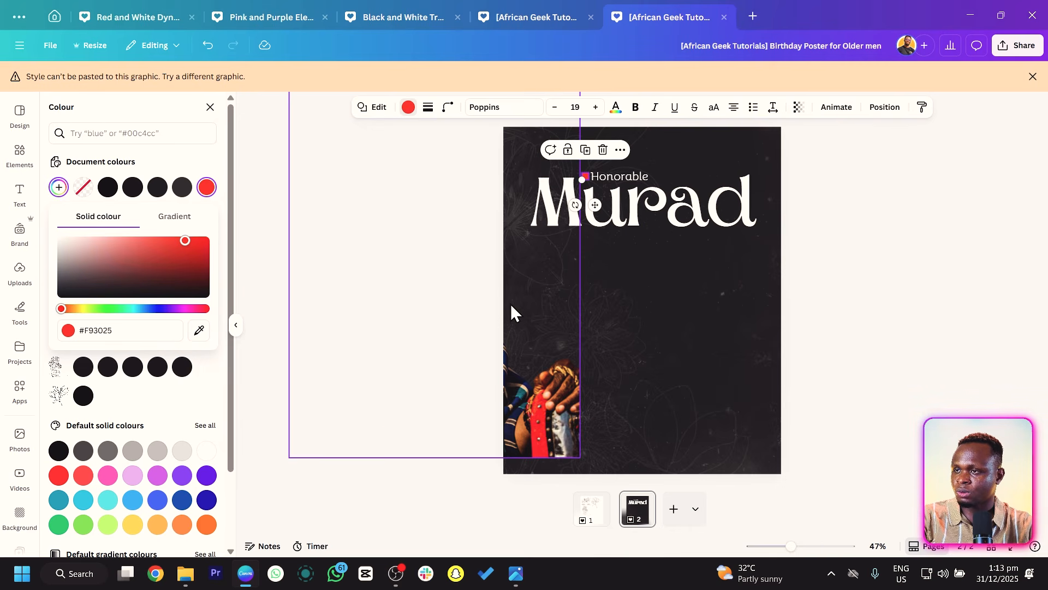
pyautogui.moveTo(615, 326); pyautogui.dragTo(732, 424)
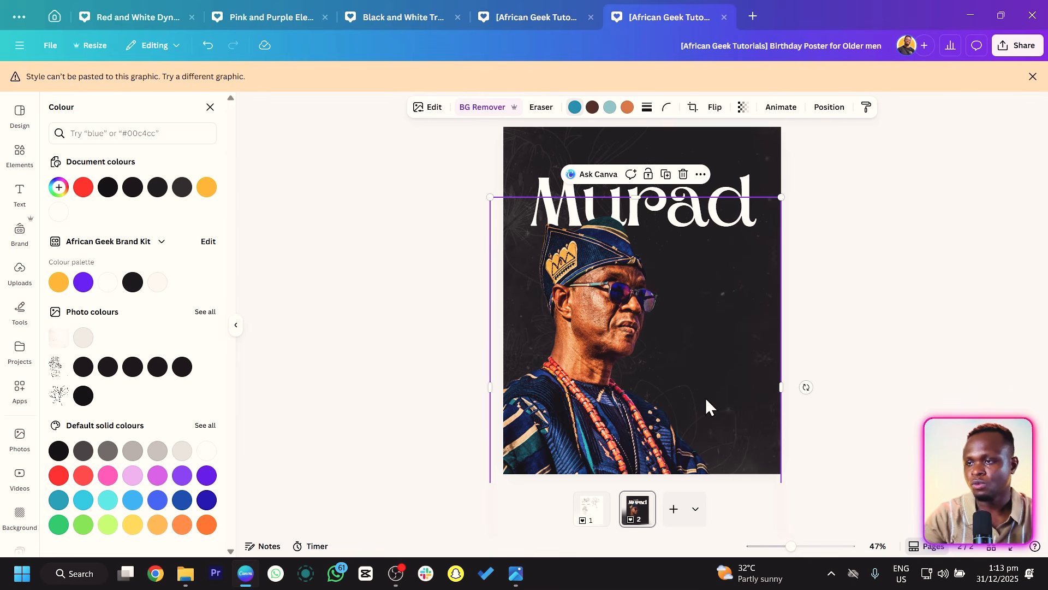
pyautogui.press('Escape')
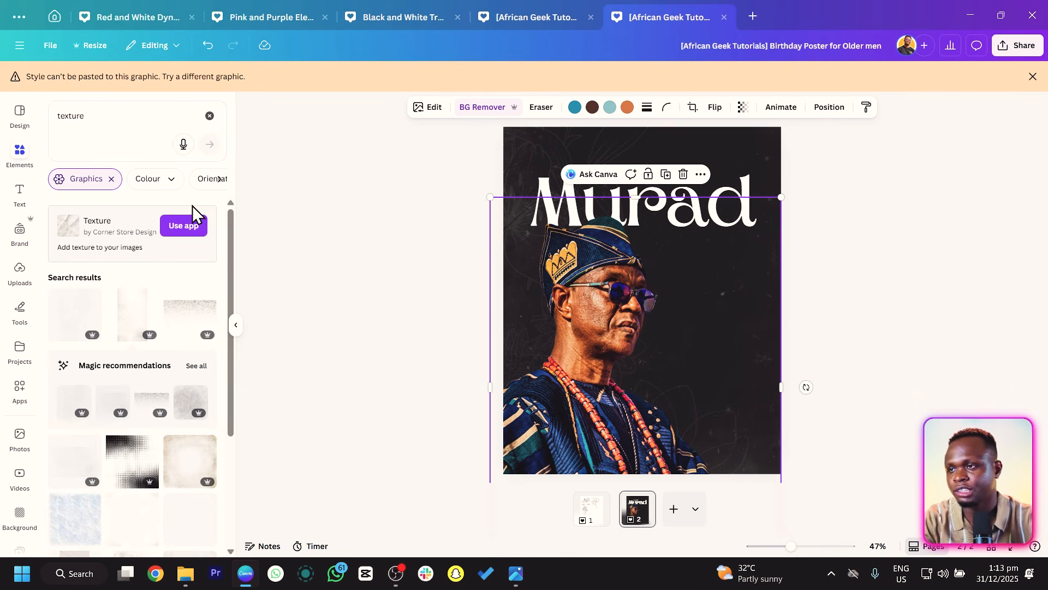
pyautogui.click(321, 222)
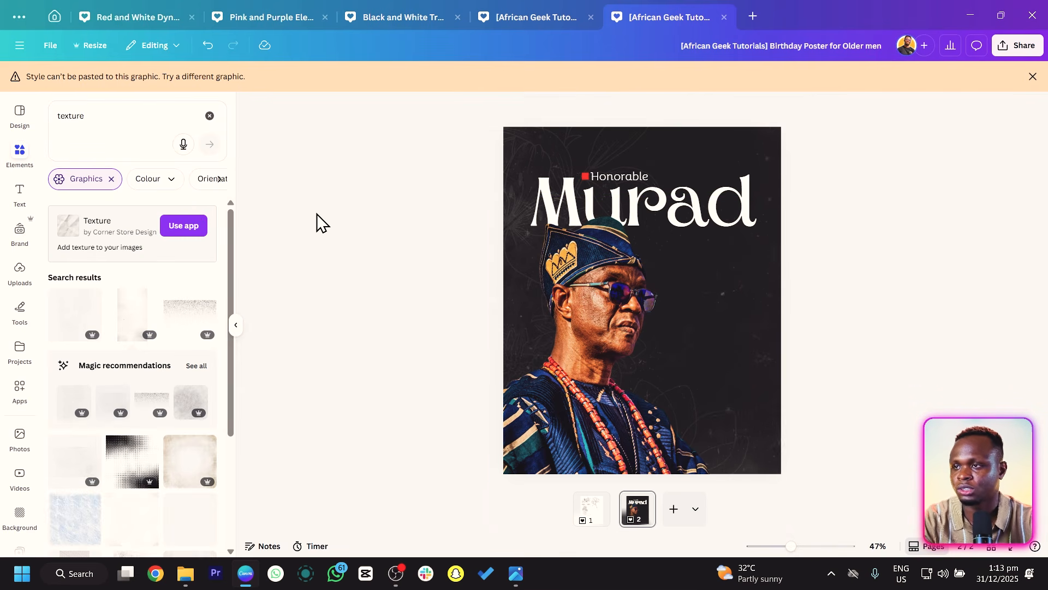
# Duplicate the square together with the Honorable text and move the copy to the top-right corner.
pyautogui.click(584, 177)
pyautogui.keyDown('shift'); pyautogui.click(611, 180); pyautogui.keyUp('shift')
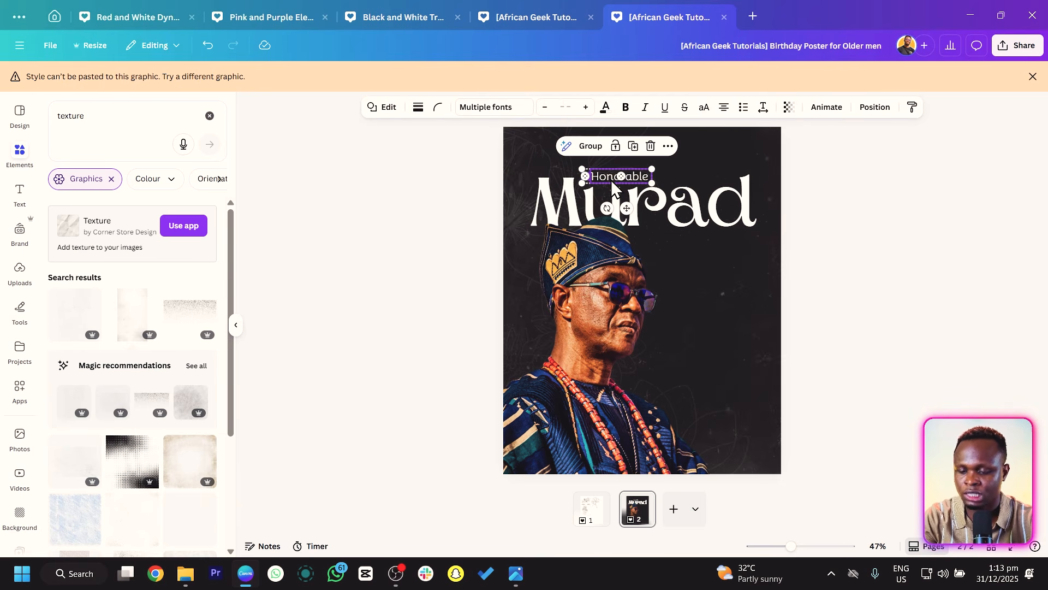
pyautogui.hotkey('ctrl', 'd')
pyautogui.moveTo(634, 216); pyautogui.dragTo(728, 190)
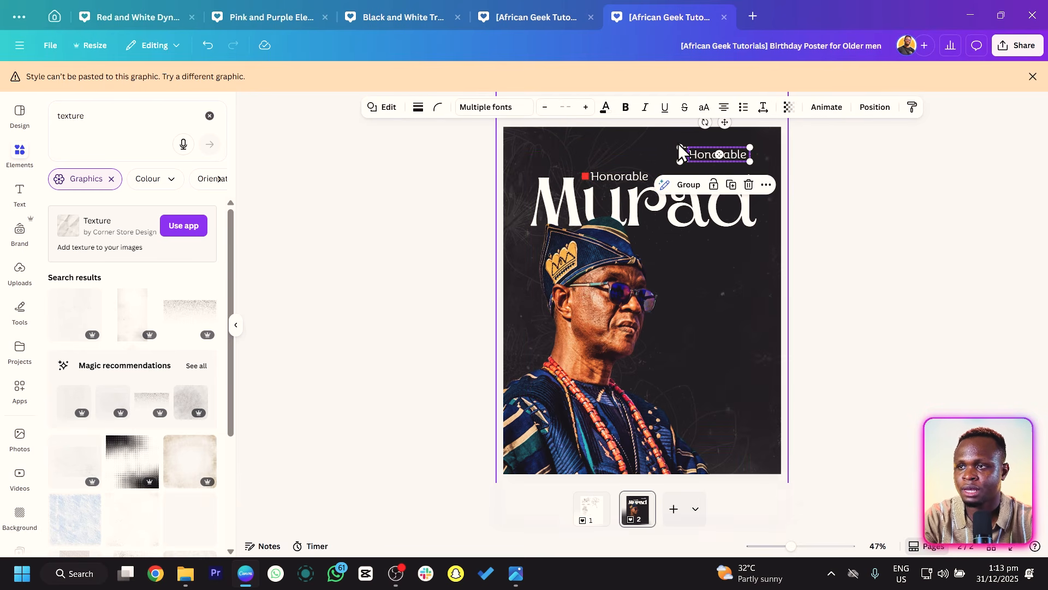
pyautogui.moveTo(680, 146); pyautogui.dragTo(689, 148)
pyautogui.scroll(5, 732, 175)
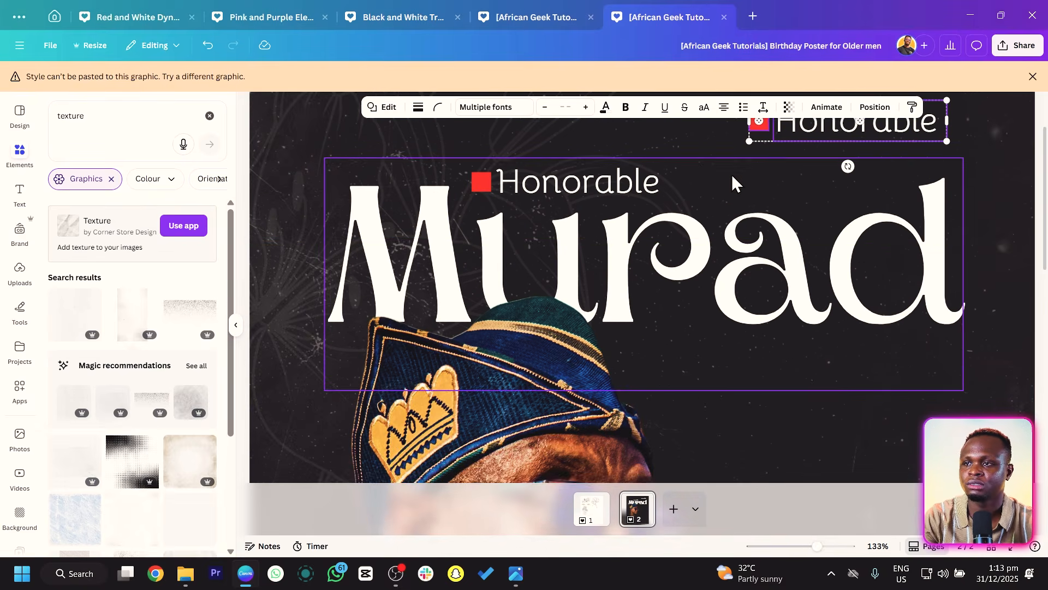
# Replace the copied text with the birthday date and nudge it slightly into place.
pyautogui.moveTo(947, 187); pyautogui.dragTo(925, 191)
pyautogui.click(949, 246)
pyautogui.doubleClick(853, 209)
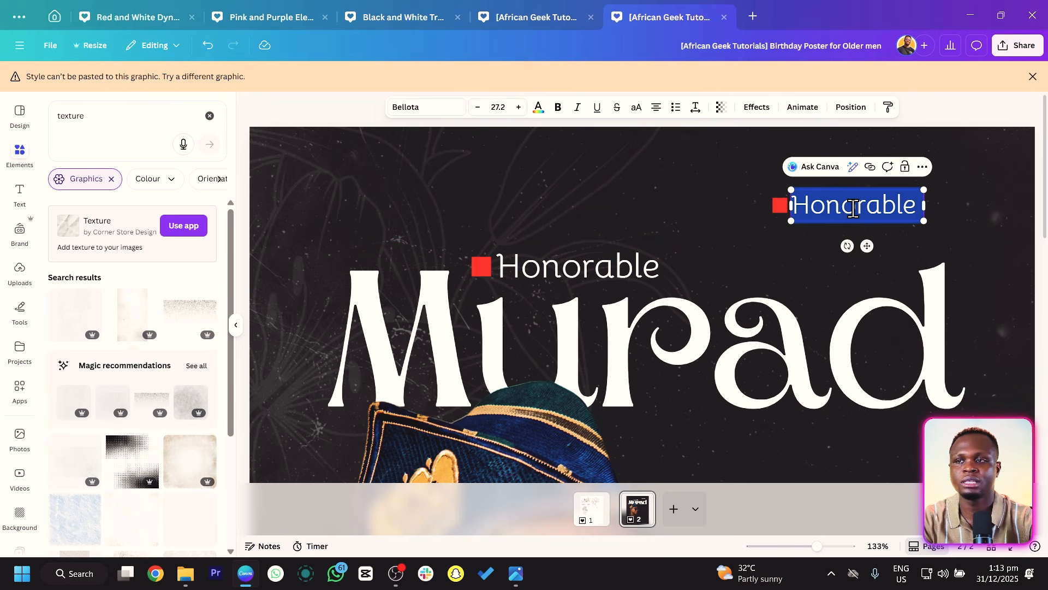
pyautogui.write('61')
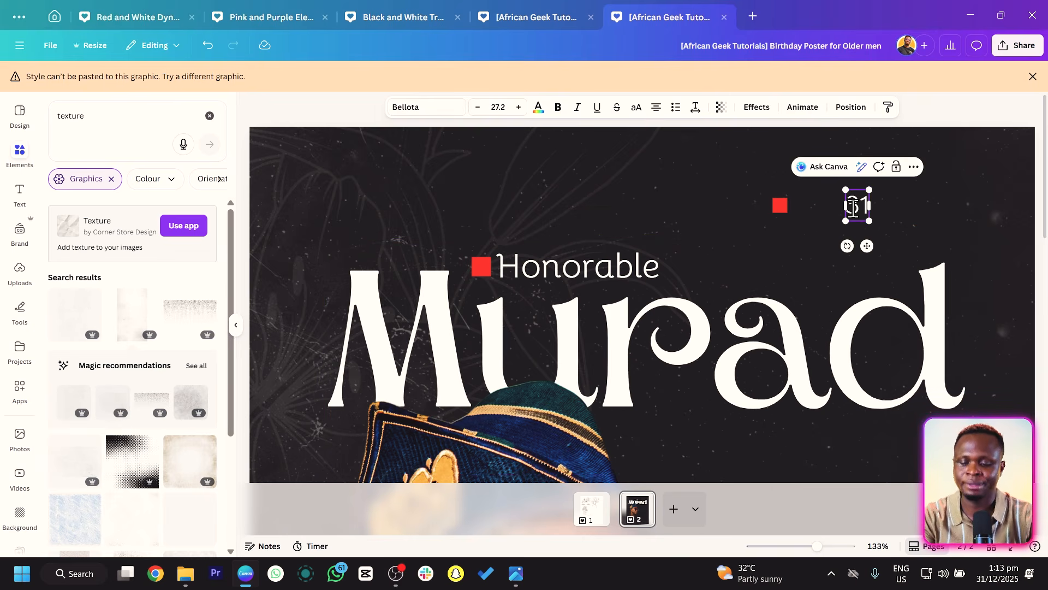
pyautogui.write('st Decembe')
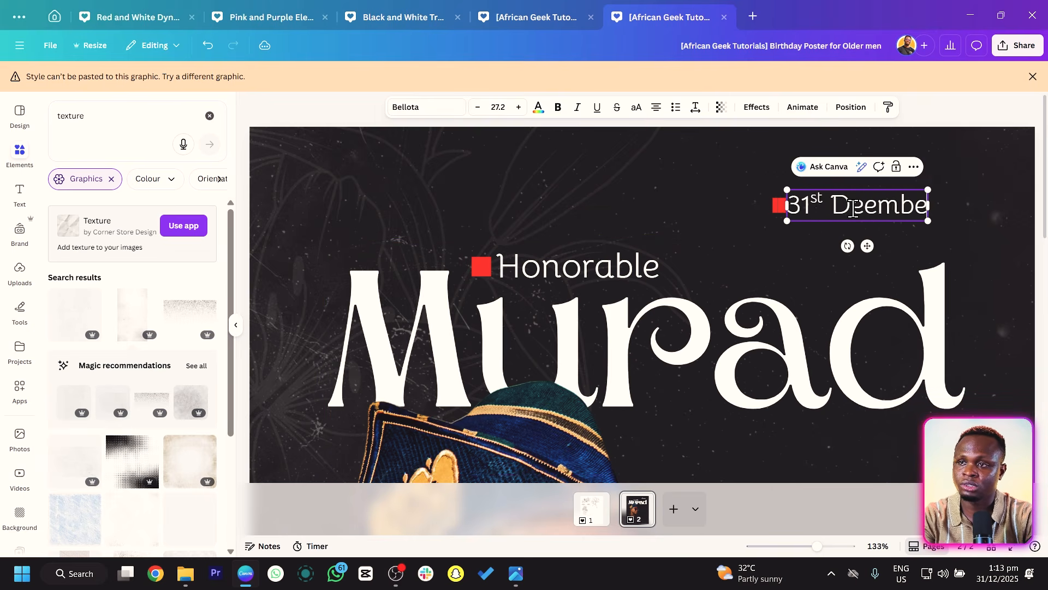
pyautogui.write('r')
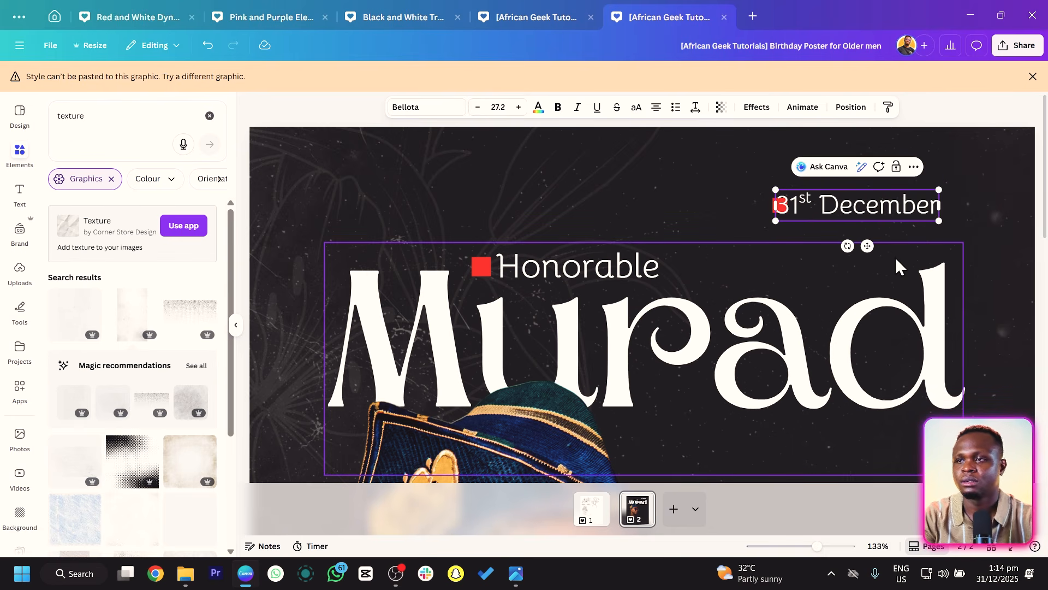
pyautogui.moveTo(866, 245); pyautogui.dragTo(884, 240)
pyautogui.keyDown('ctrl'); pyautogui.scroll(-5, 882, 241); pyautogui.keyUp('ctrl')
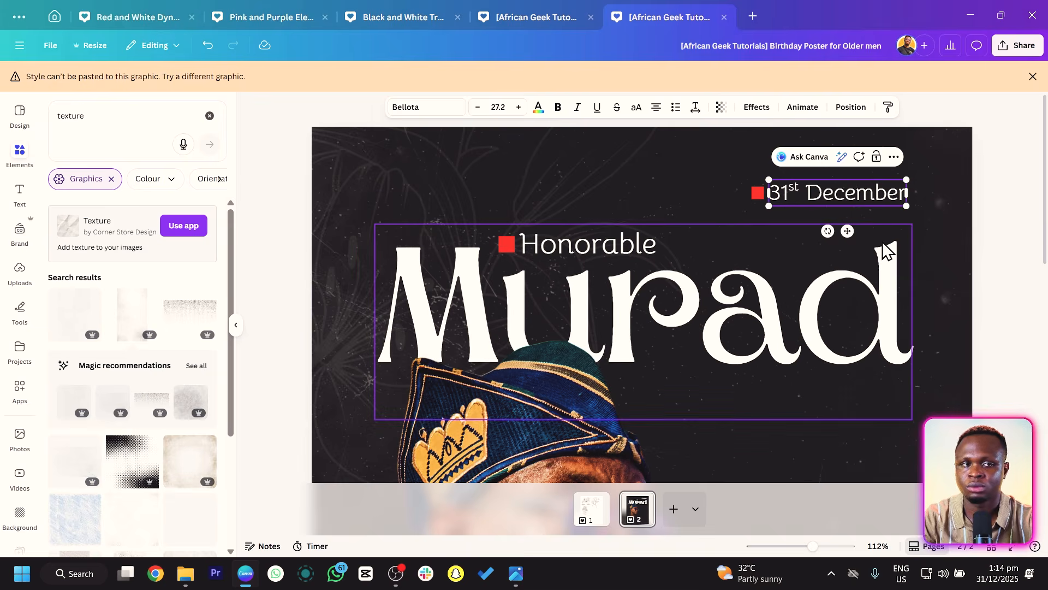
pyautogui.click(602, 192)
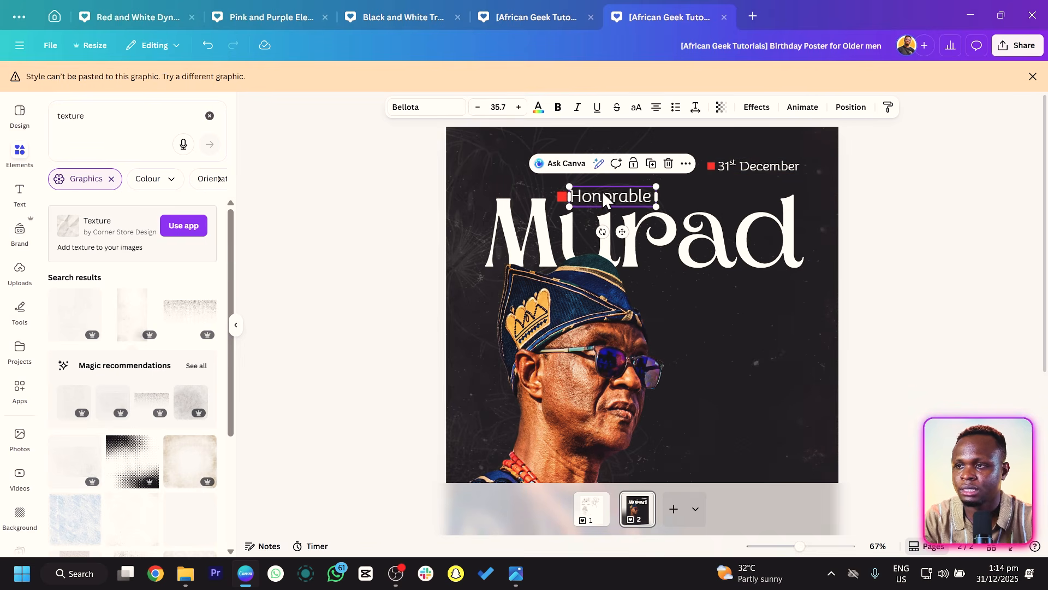
pyautogui.moveTo(601, 192); pyautogui.dragTo(749, 276)
pyautogui.doubleClick(753, 282)
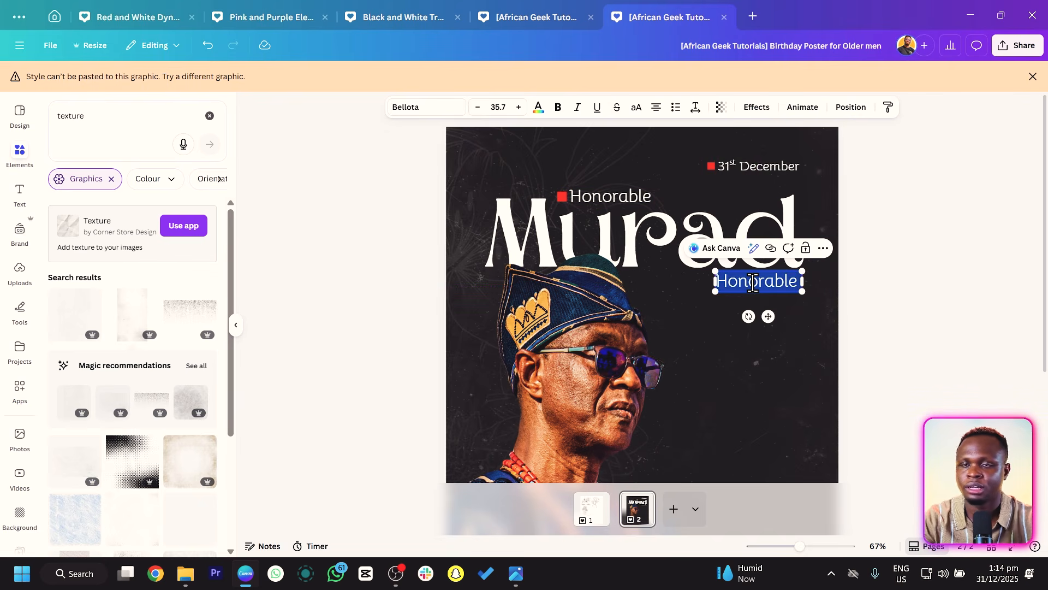
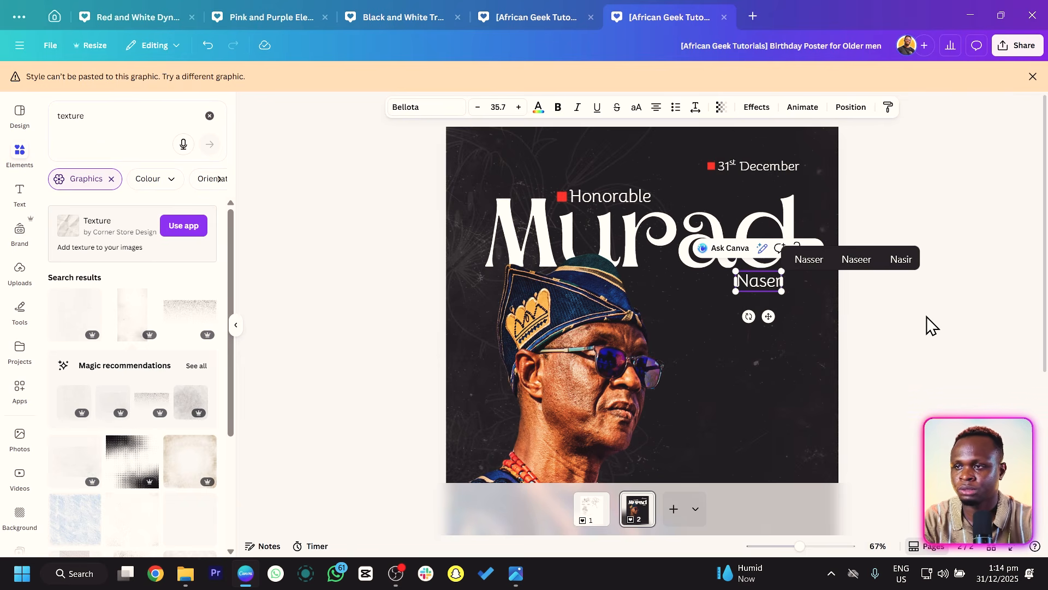
pyautogui.click(955, 346)
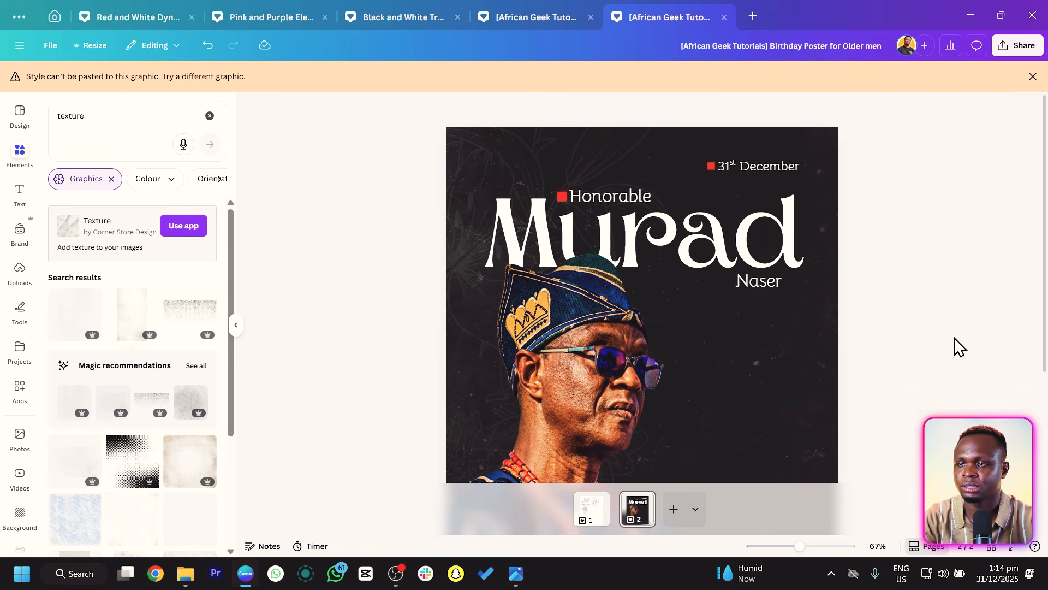
pyautogui.scroll(-2, 943, 344)
pyautogui.moveTo(724, 240); pyautogui.dragTo(726, 240)
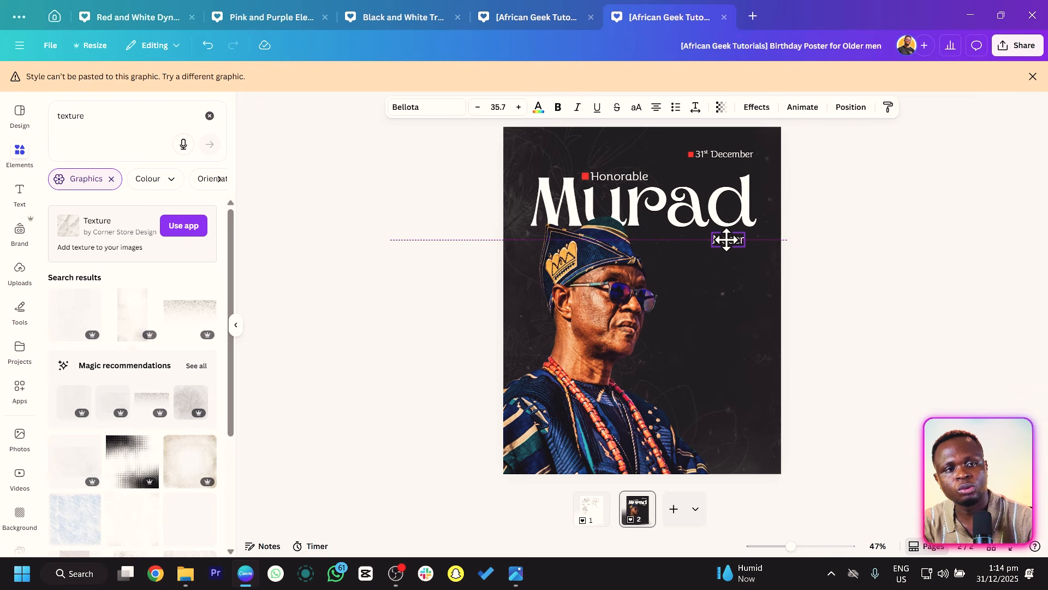
pyautogui.moveTo(727, 240); pyautogui.dragTo(727, 238)
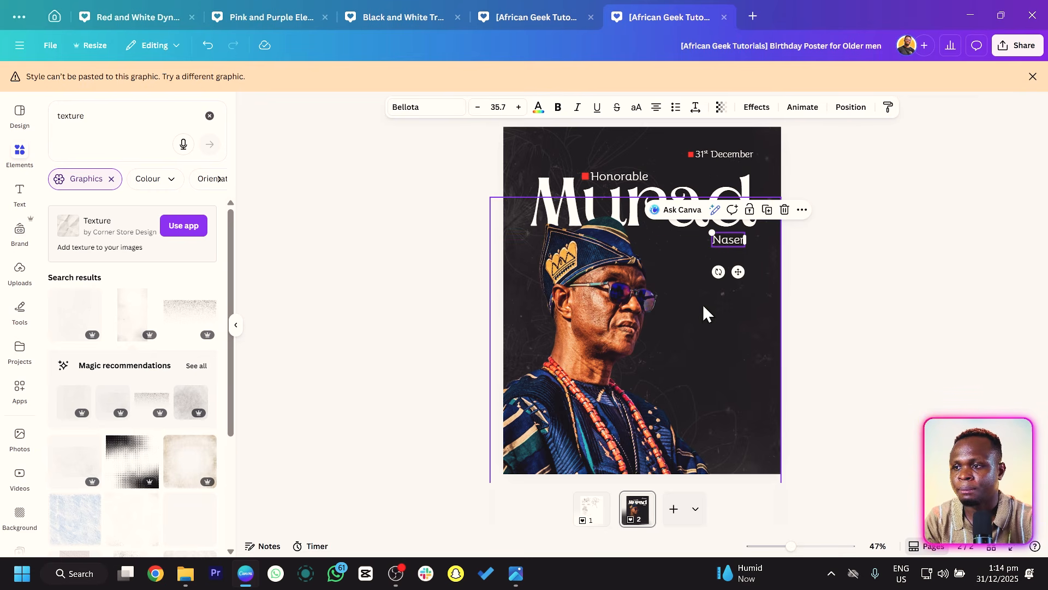
pyautogui.click(596, 501)
pyautogui.click(431, 317)
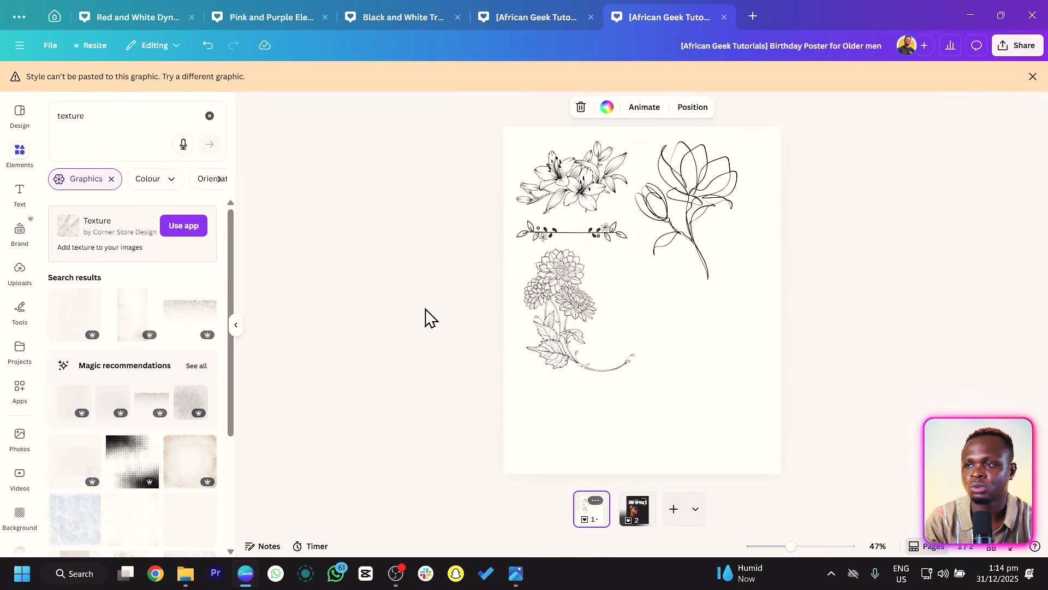
pyautogui.click(538, 242)
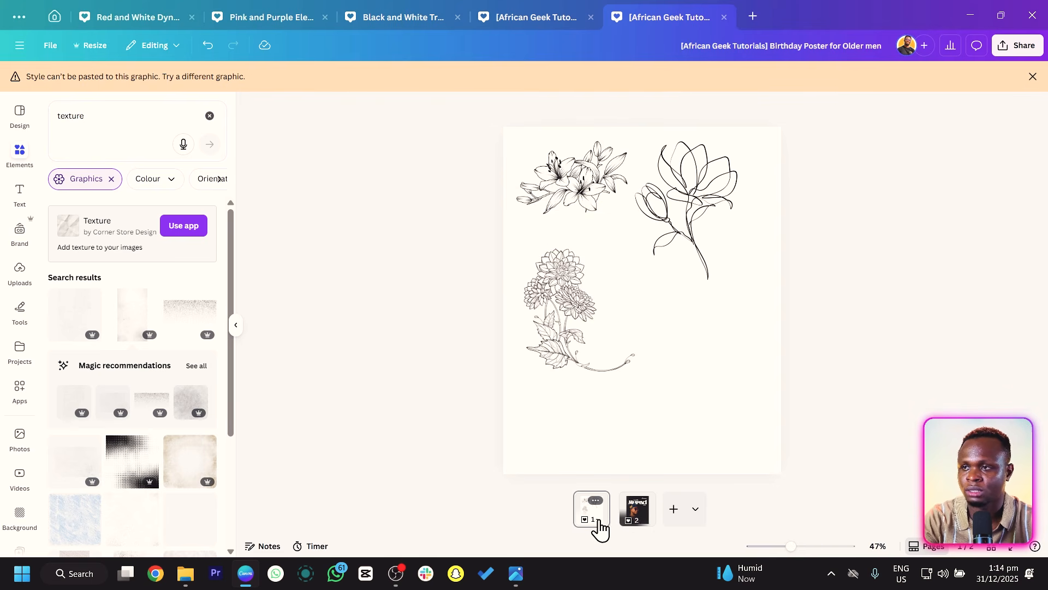
pyautogui.click(638, 510)
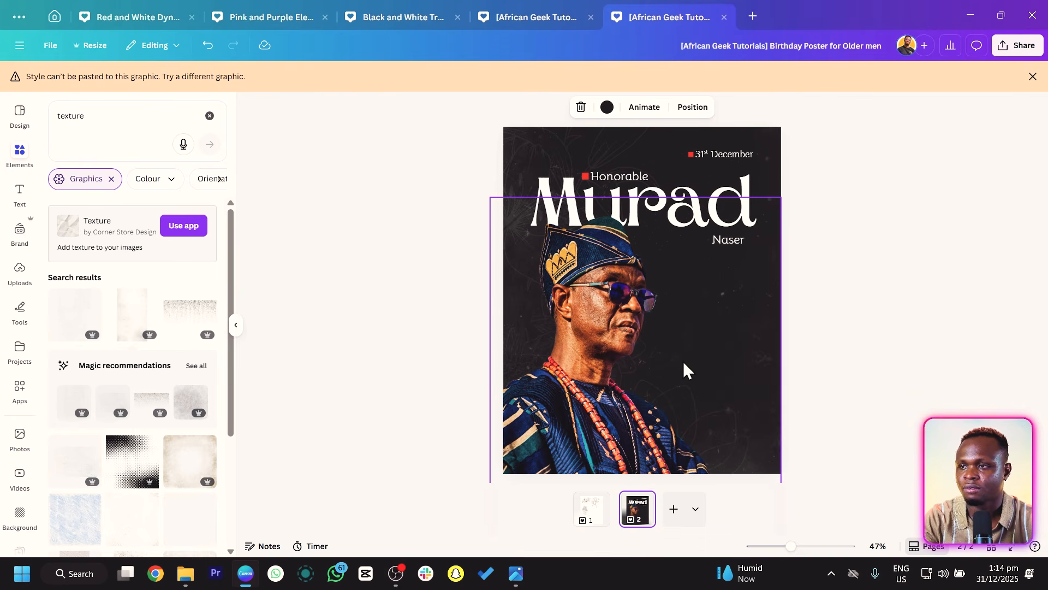
pyautogui.hotkey('ctrl', 'v')
pyautogui.moveTo(559, 234); pyautogui.dragTo(703, 286)
pyautogui.click(534, 107)
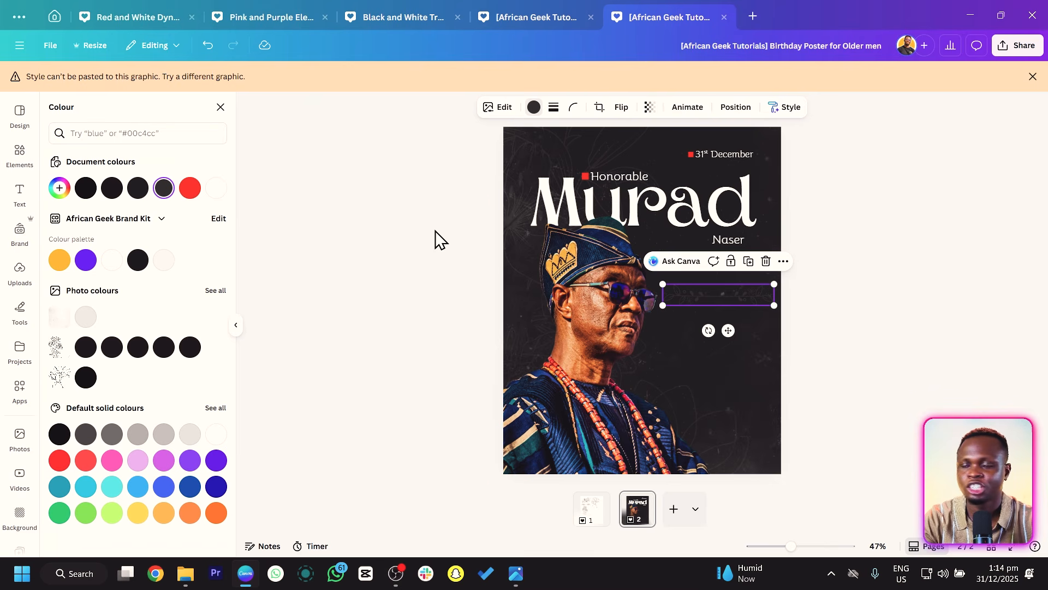
pyautogui.click(216, 188)
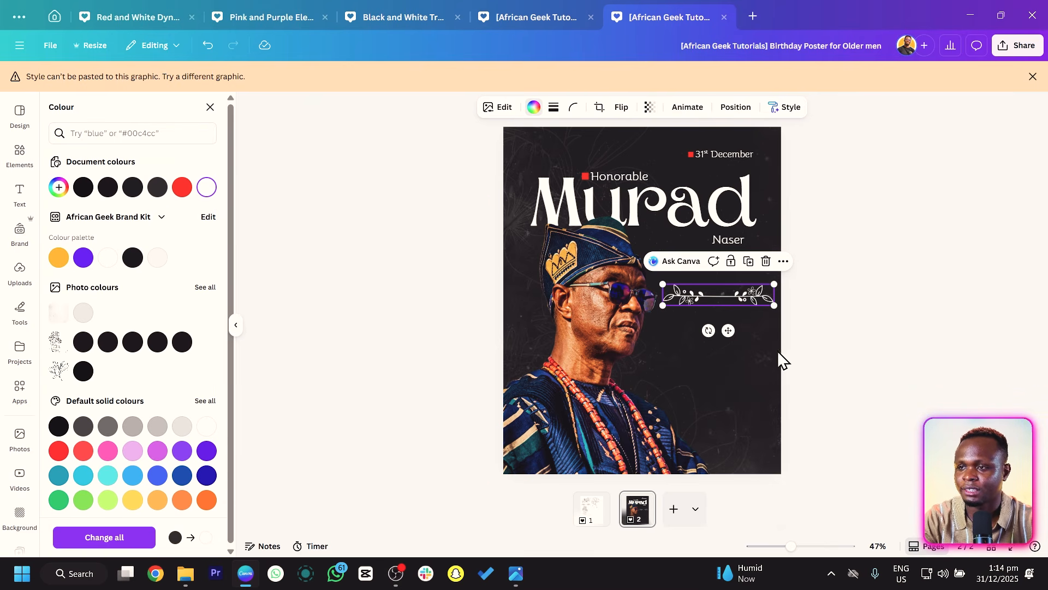
pyautogui.moveTo(708, 331); pyautogui.dragTo(781, 307)
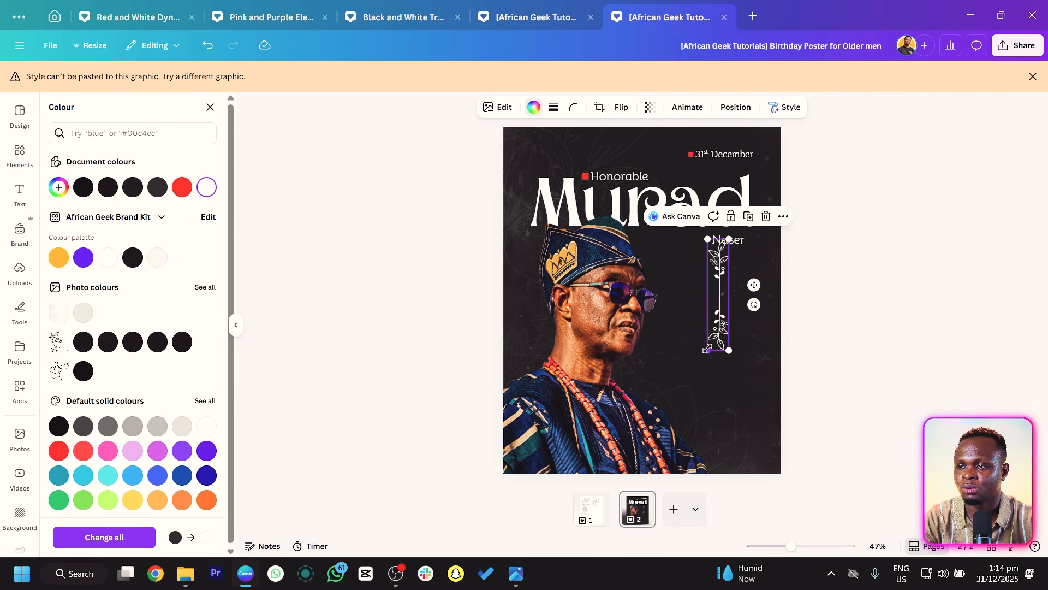
pyautogui.moveTo(729, 350); pyautogui.dragTo(748, 311)
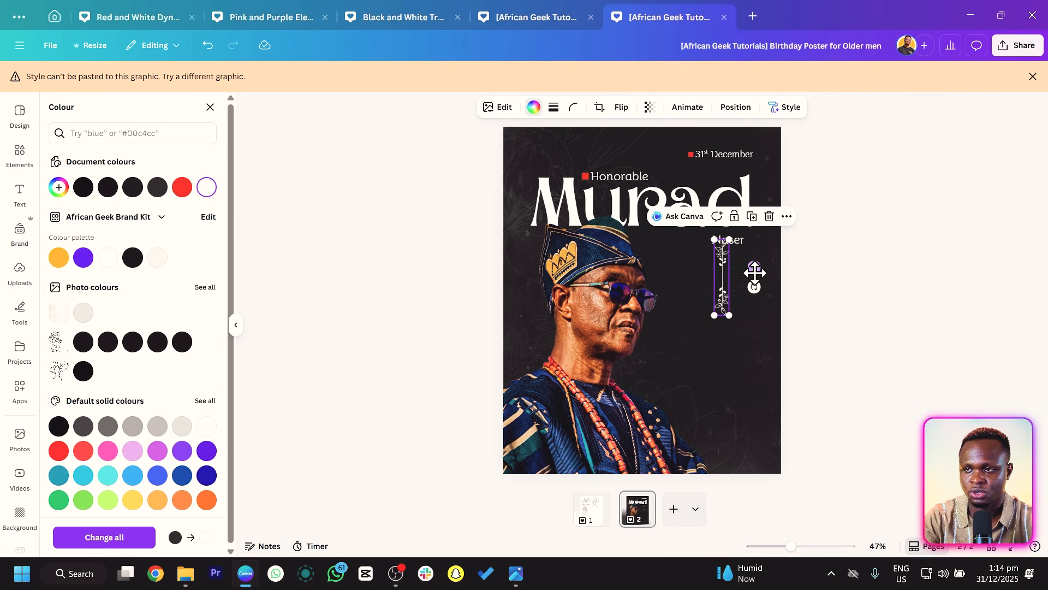
pyautogui.moveTo(756, 271); pyautogui.dragTo(758, 281)
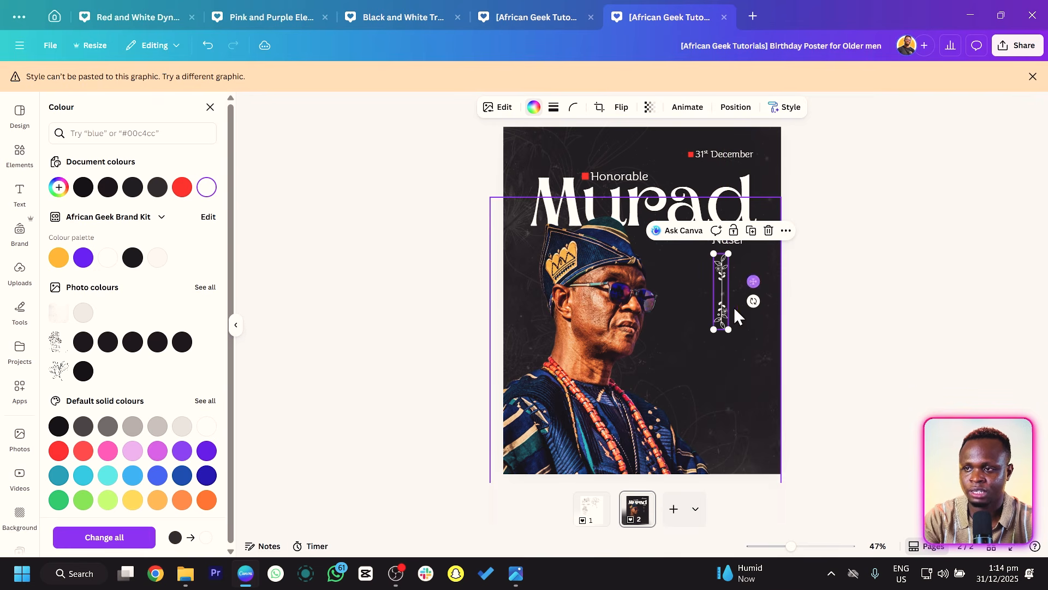
pyautogui.click(593, 192)
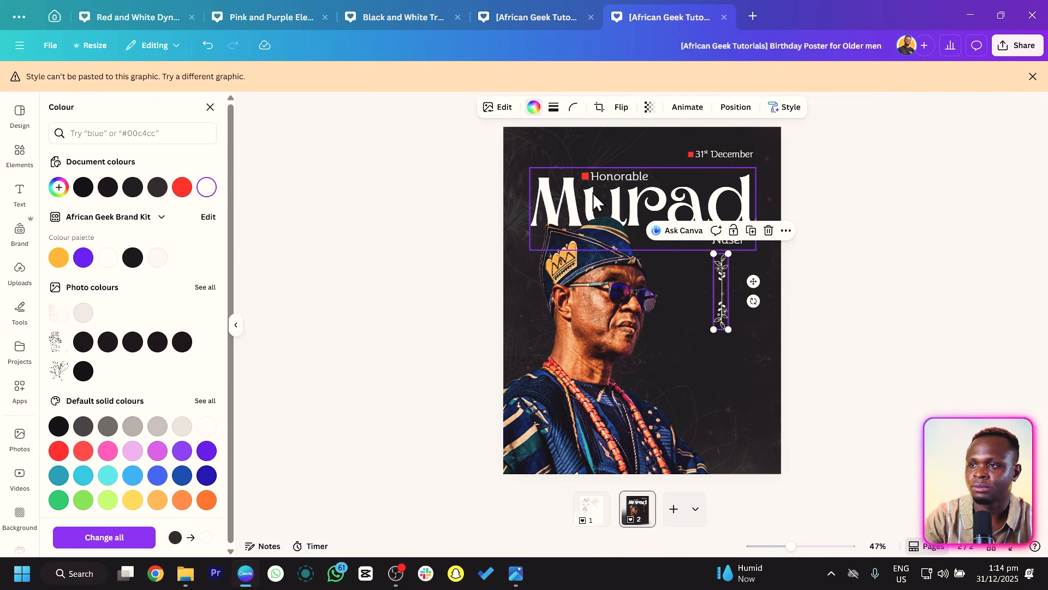
pyautogui.hotkey('ctrl', 'd')
pyautogui.moveTo(592, 195); pyautogui.dragTo(665, 345)
pyautogui.doubleClick(665, 345)
pyautogui.write('53')
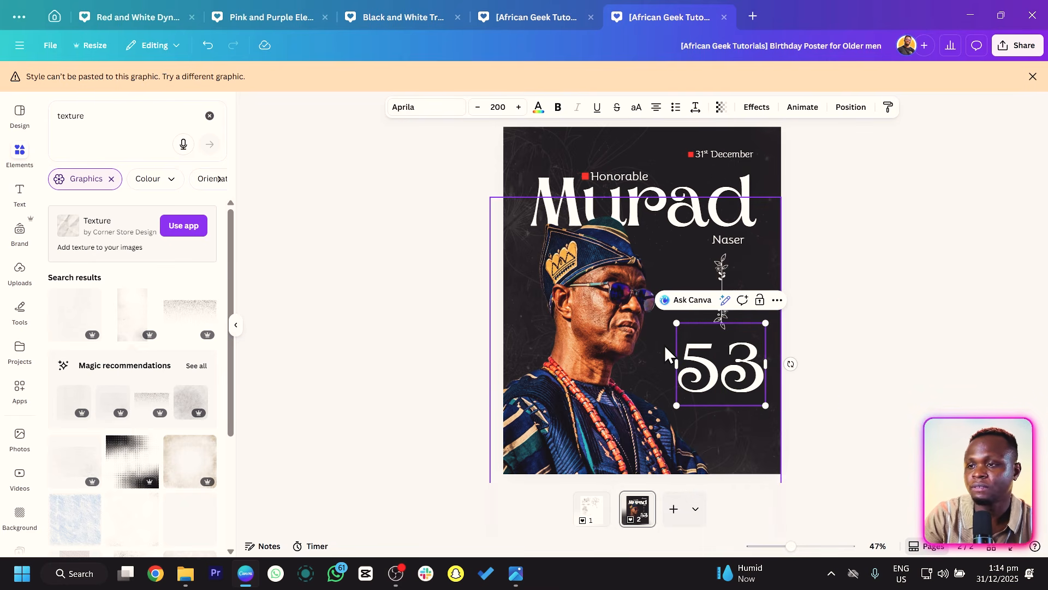
pyautogui.keyDown('ctrl'); pyautogui.scroll(2, 664, 345); pyautogui.keyUp('ctrl')
pyautogui.click(898, 349)
pyautogui.moveTo(753, 395); pyautogui.dragTo(753, 373)
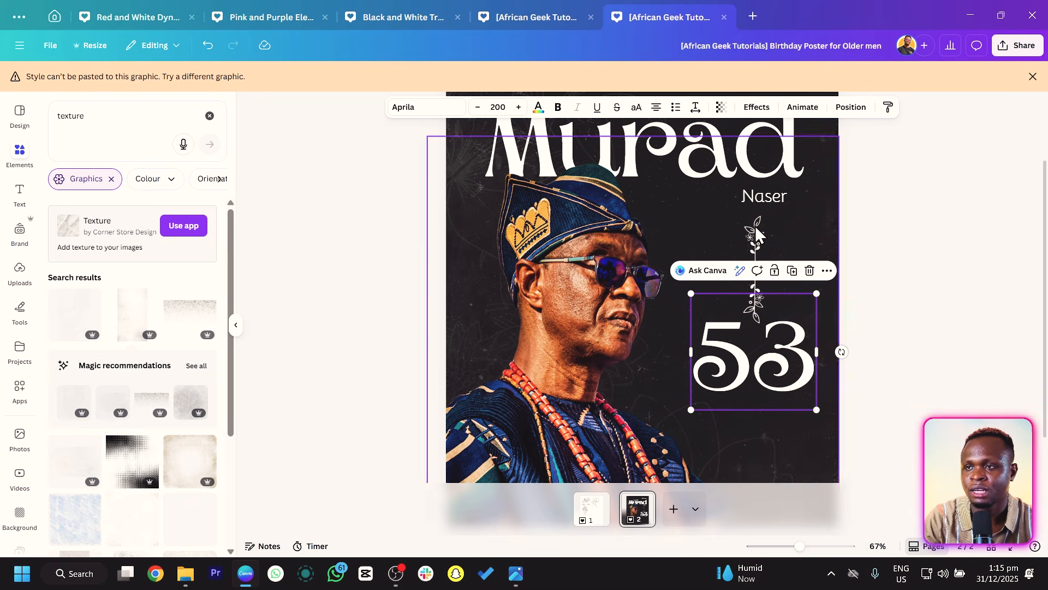
pyautogui.click(755, 192)
pyautogui.hotkey('ctrl', 'd')
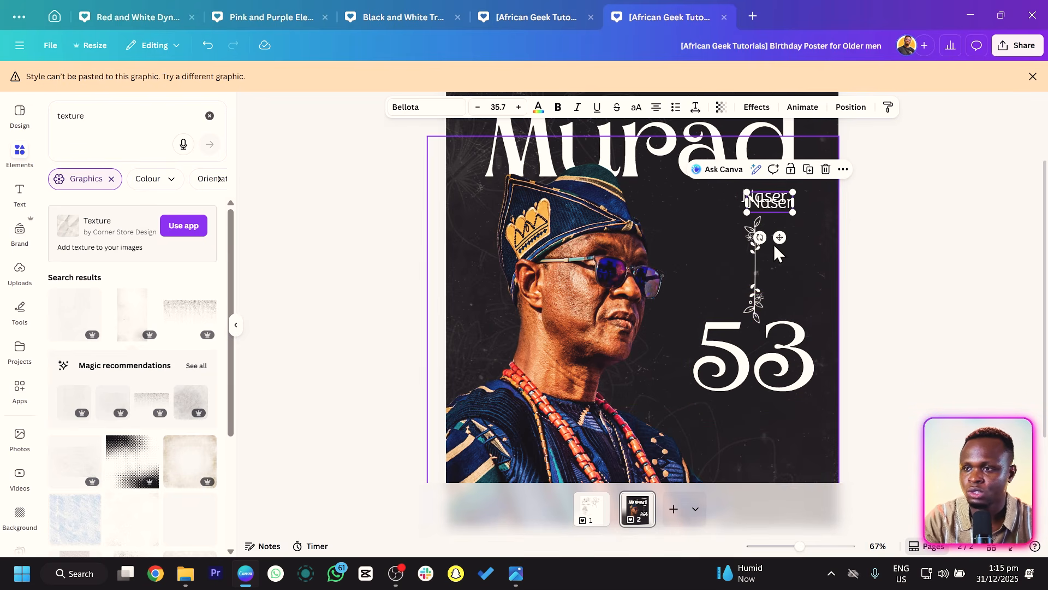
pyautogui.moveTo(779, 236); pyautogui.dragTo(764, 440)
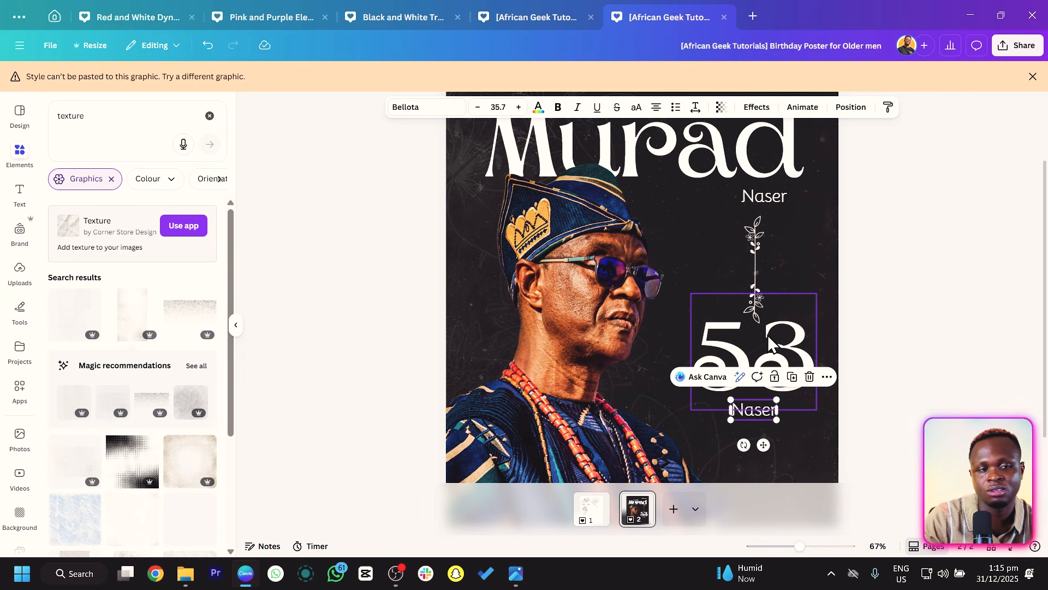
pyautogui.doubleClick(747, 414)
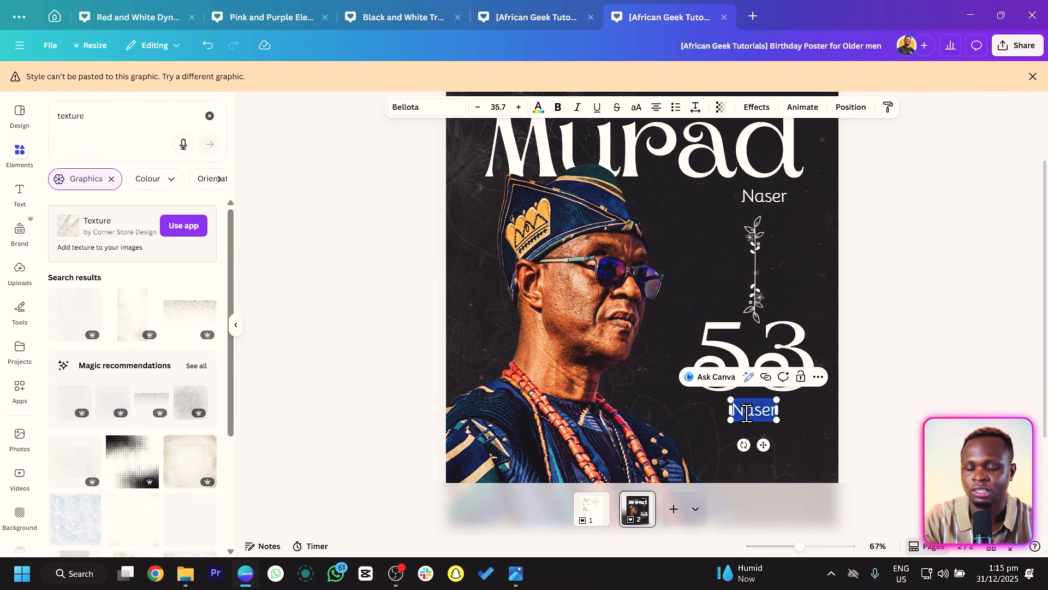
pyautogui.write('year')
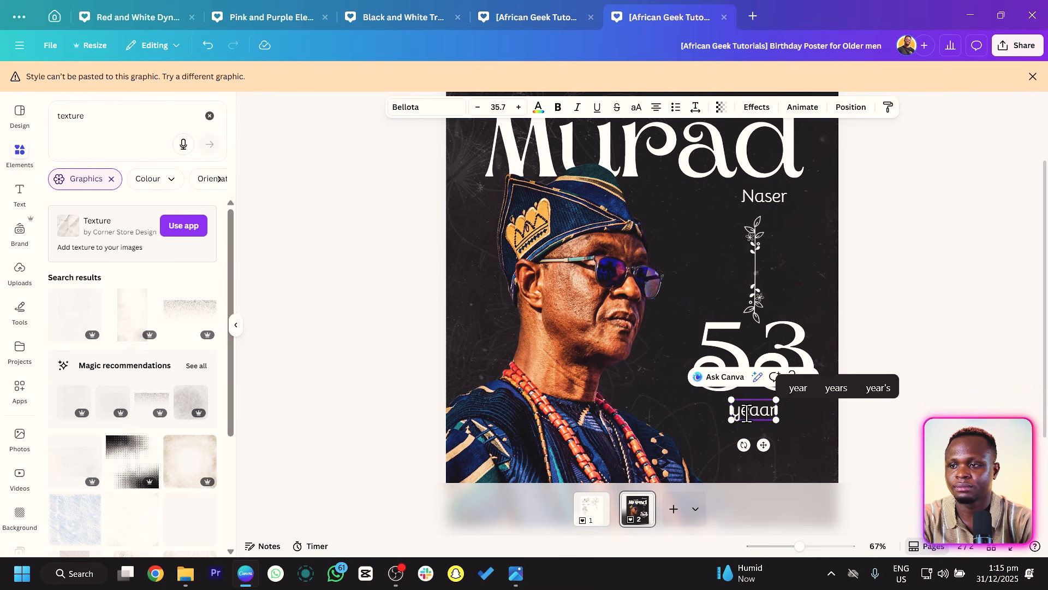
pyautogui.press('BackSpace')
pyautogui.write('s')
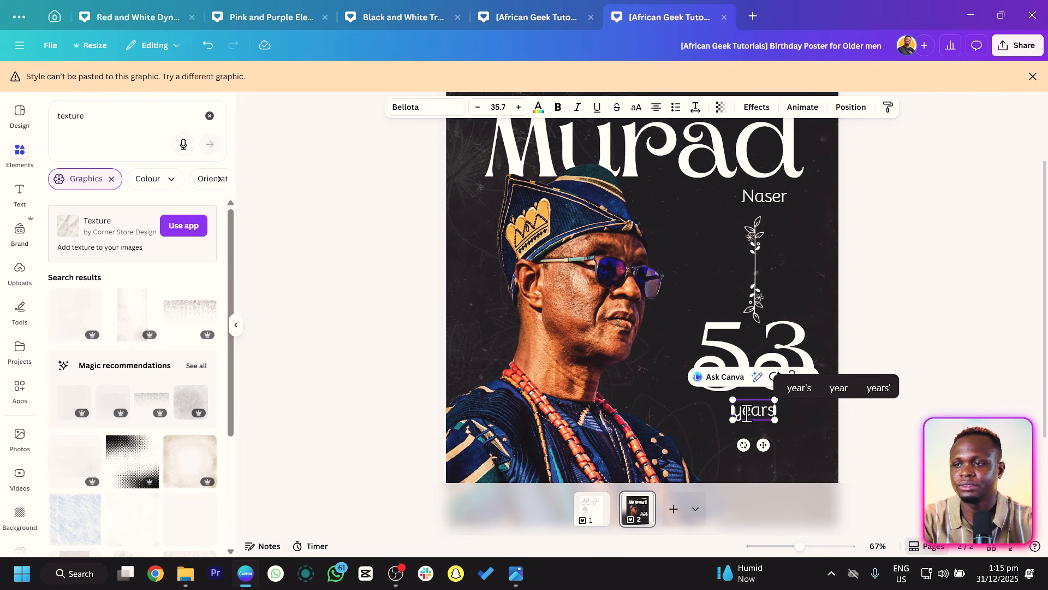
# Format the years label in uppercase with letter spacing 616, shrinking it to sit neatly under 53.
pyautogui.hotkey('ctrl', 'a')
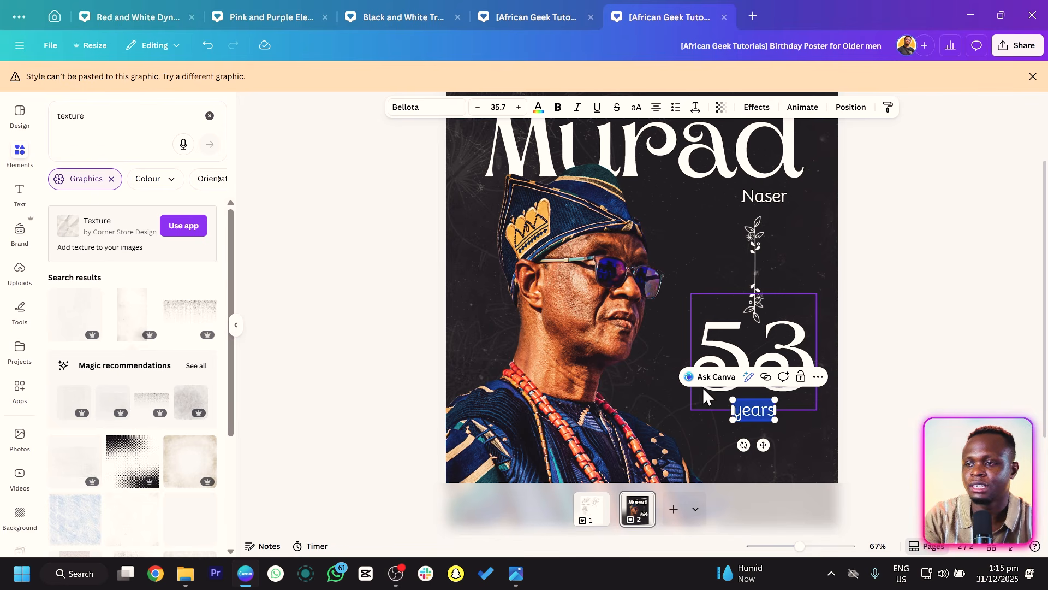
pyautogui.click(636, 108)
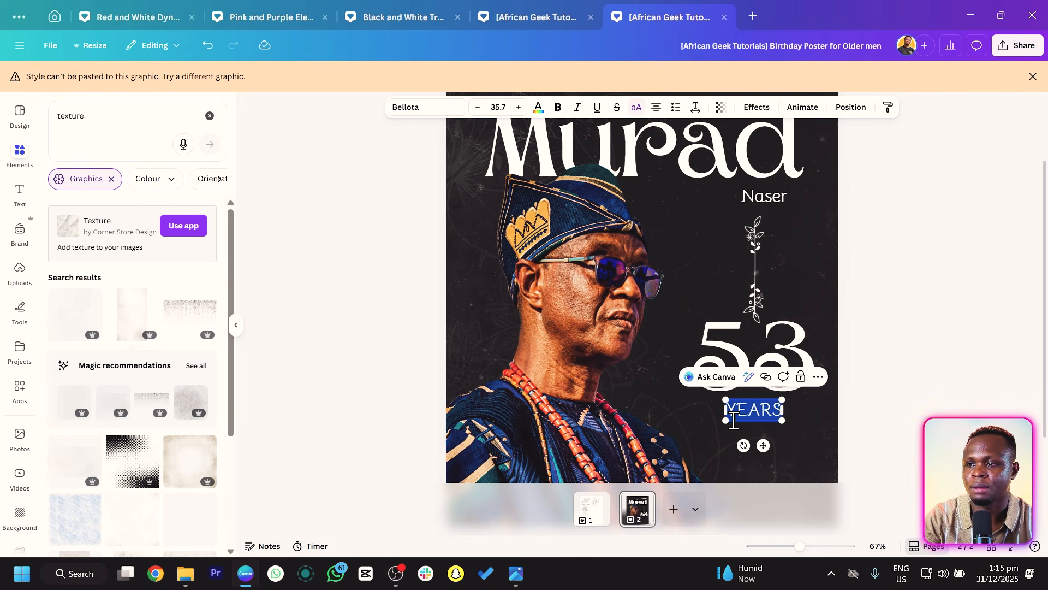
pyautogui.click(696, 107)
pyautogui.moveTo(656, 153); pyautogui.dragTo(707, 156)
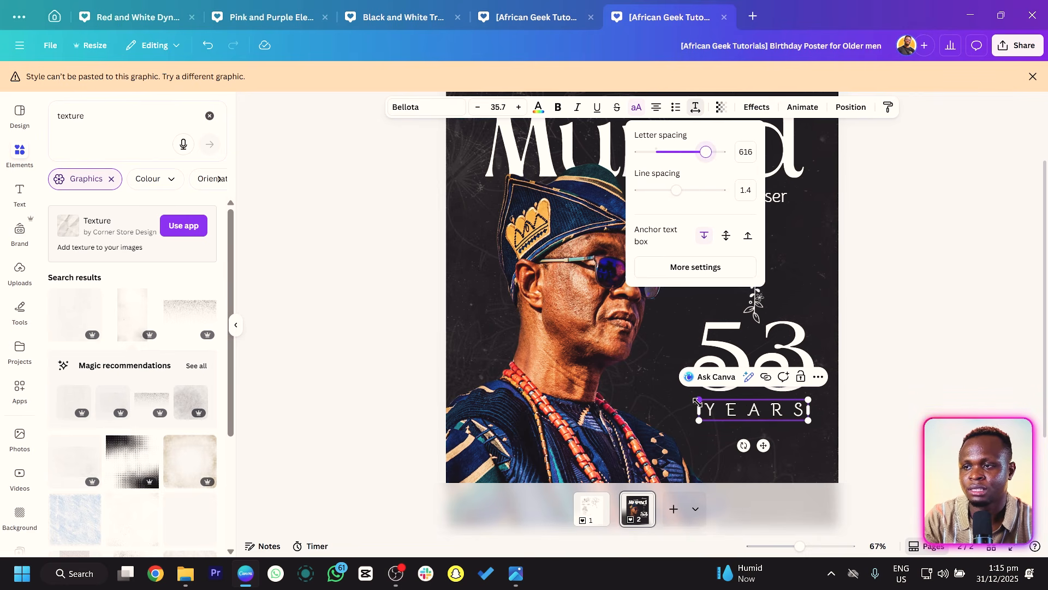
pyautogui.moveTo(698, 401); pyautogui.dragTo(710, 415)
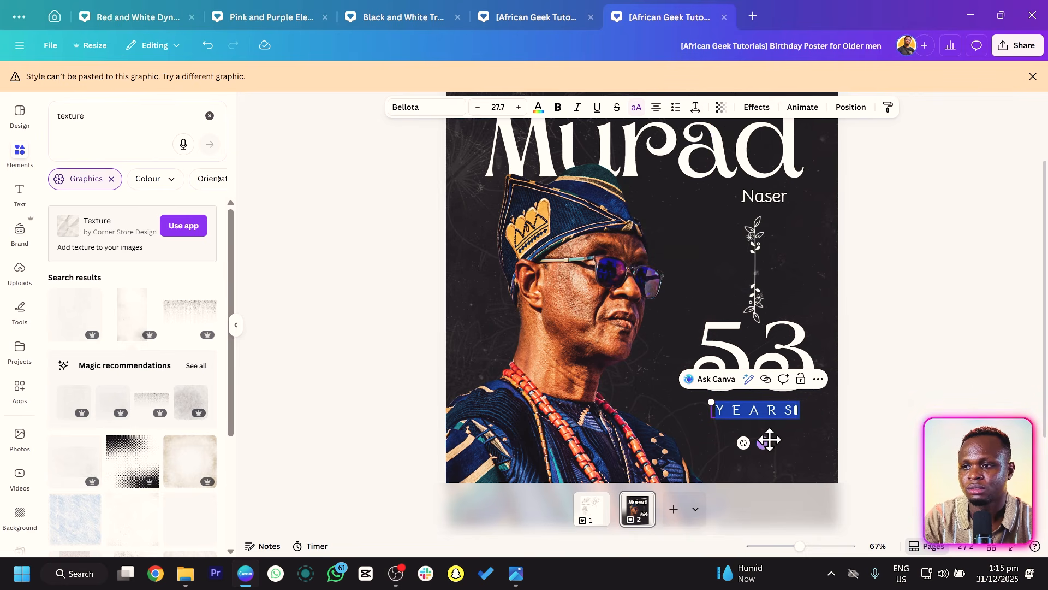
pyautogui.moveTo(765, 443); pyautogui.dragTo(765, 439)
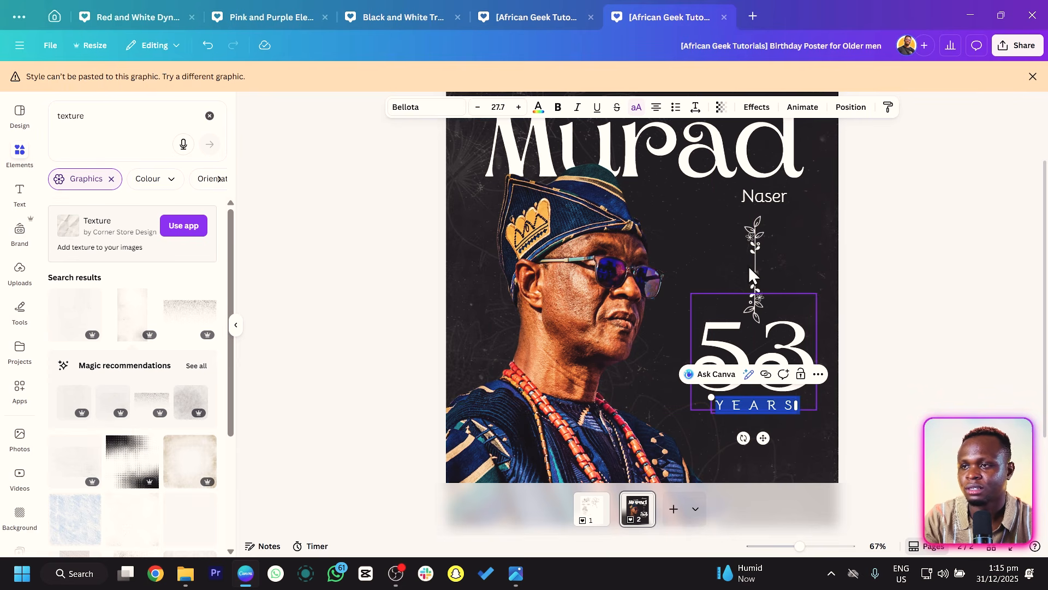
# Duplicate the vertical divider and place the copy below the YEARS label.
pyautogui.click(756, 241)
pyautogui.hotkey('ctrl', 'd')
pyautogui.moveTo(756, 242); pyautogui.dragTo(757, 384)
pyautogui.scroll(-4, 756, 383)
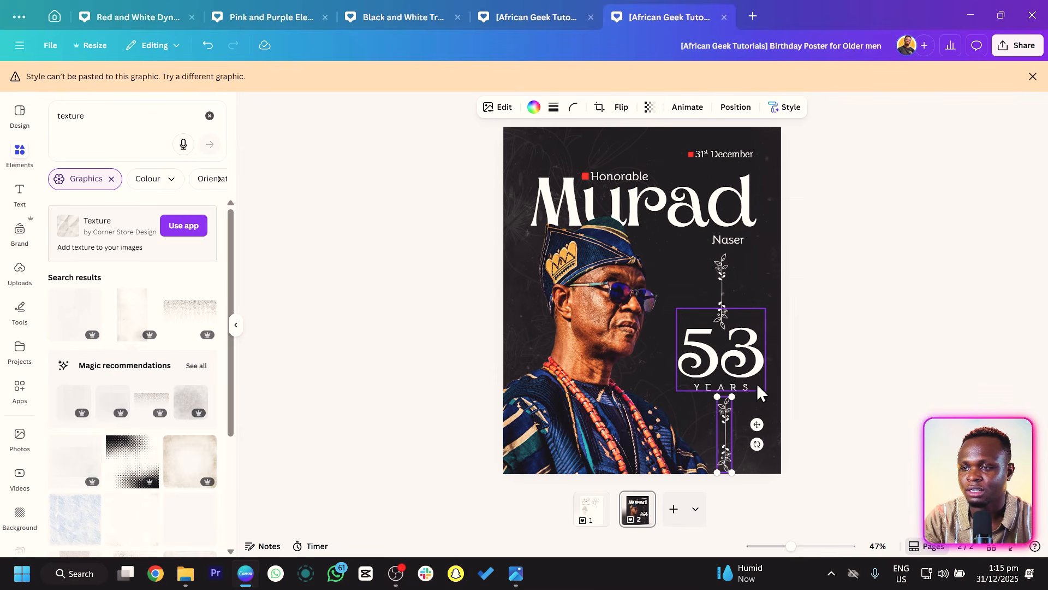
pyautogui.click(894, 335)
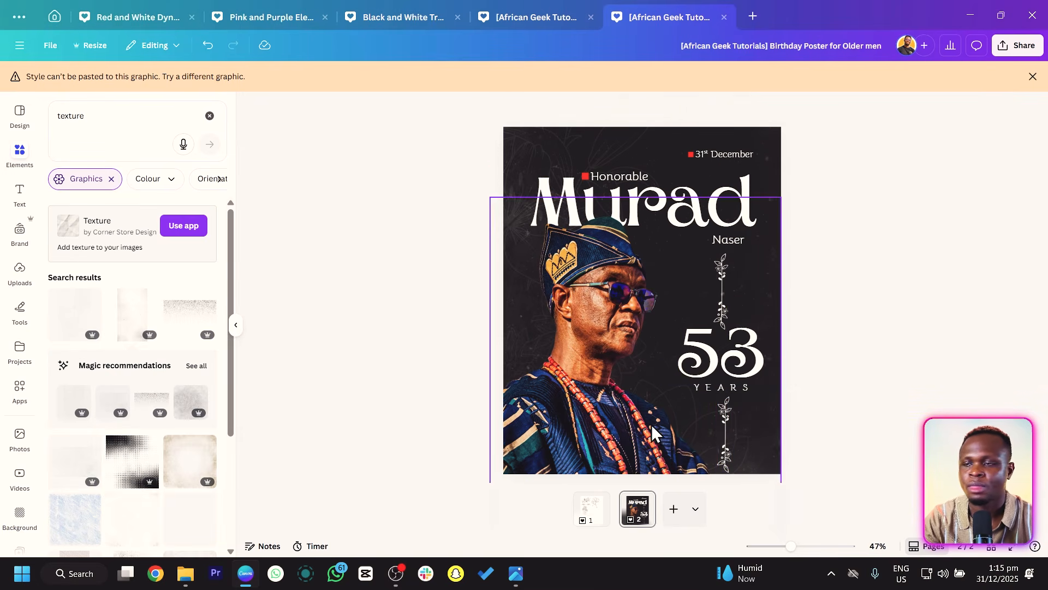
# Select both dividers, 53 and YEARS together and scale the whole stack down slightly.
pyautogui.click(733, 386)
pyautogui.keyDown('shift'); pyautogui.click(745, 348); pyautogui.keyUp('shift')
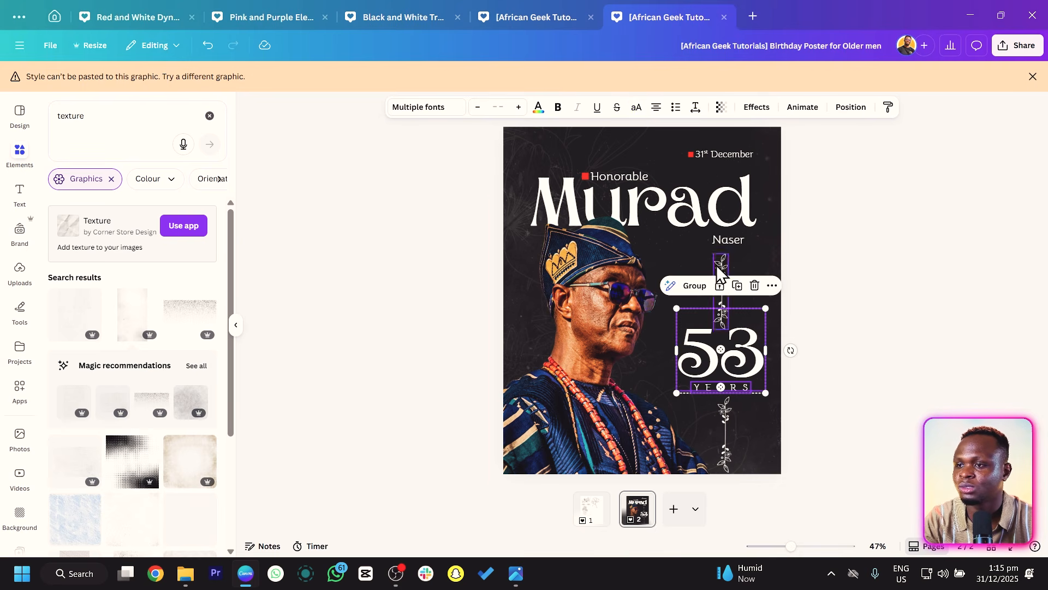
pyautogui.keyDown('shift'); pyautogui.click(723, 260); pyautogui.keyUp('shift')
pyautogui.keyDown('shift'); pyautogui.click(726, 418); pyautogui.keyUp('shift')
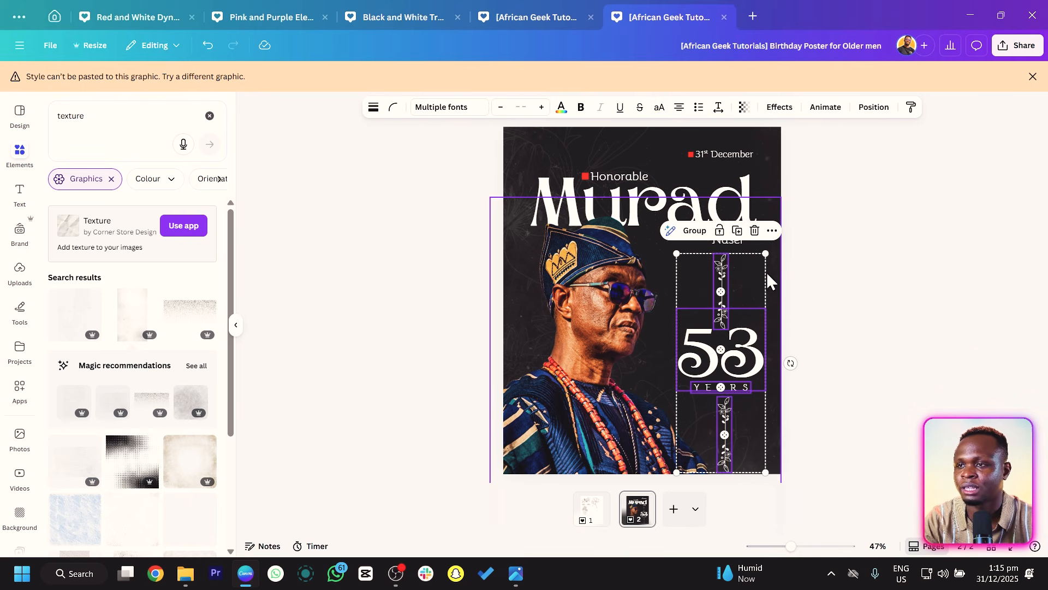
pyautogui.moveTo(766, 255); pyautogui.dragTo(728, 262)
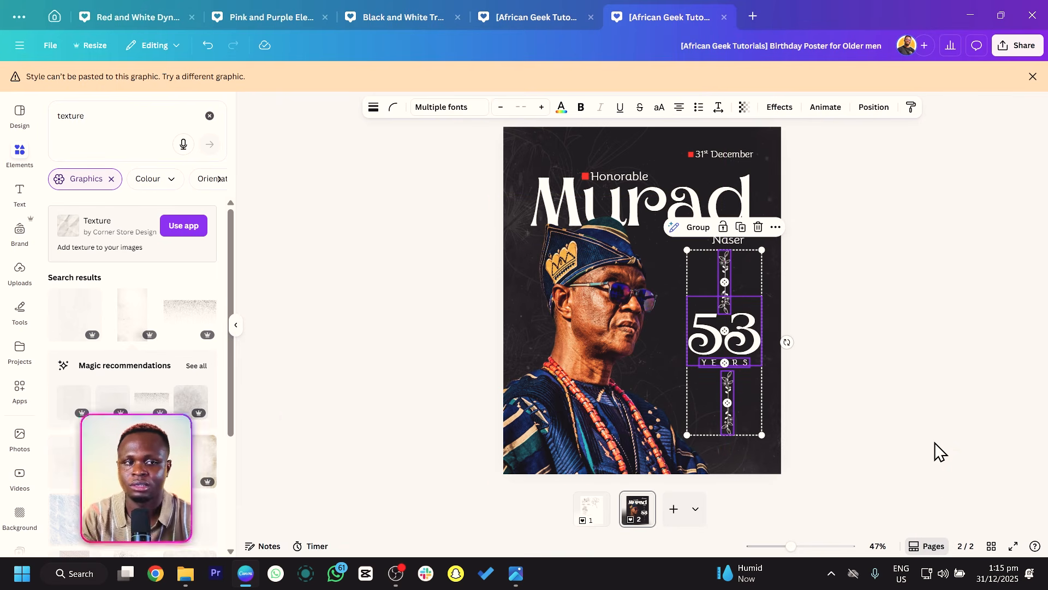
# Paste a red circle onto the poster and shrink it into a small dot beside the sunglasses.
pyautogui.scroll(5, 939, 451)
pyautogui.click(950, 398)
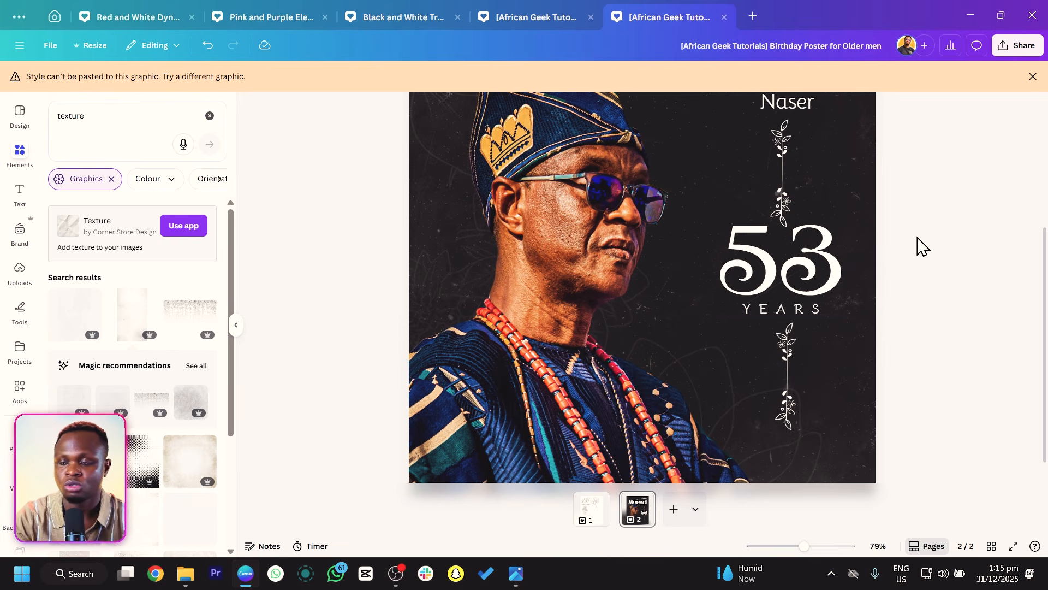
pyautogui.hotkey('ctrl', 'v')
pyautogui.moveTo(661, 189); pyautogui.dragTo(690, 182)
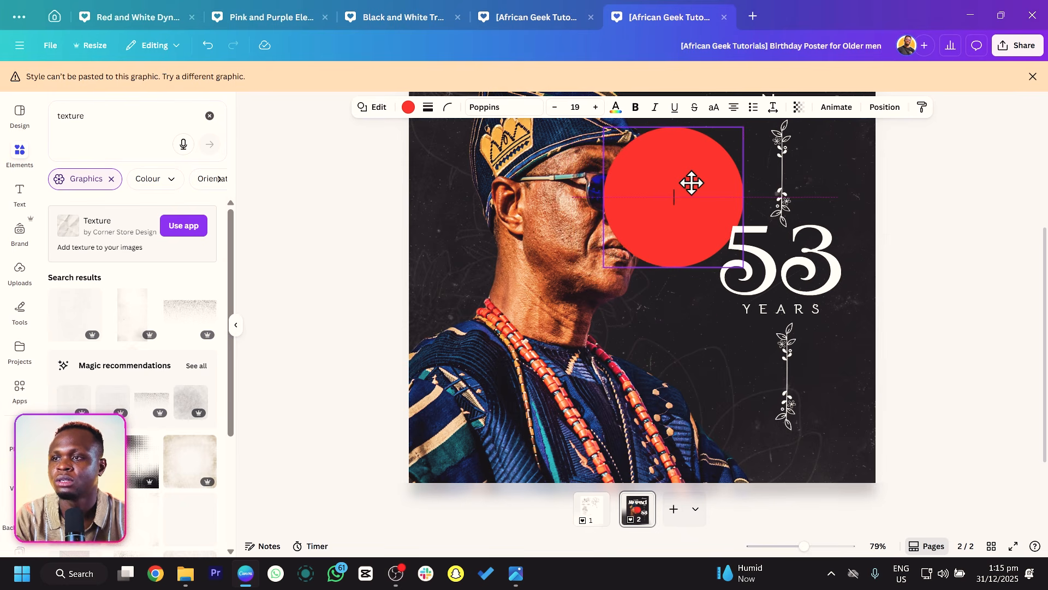
pyautogui.moveTo(603, 127); pyautogui.dragTo(653, 196)
pyautogui.click(365, 220)
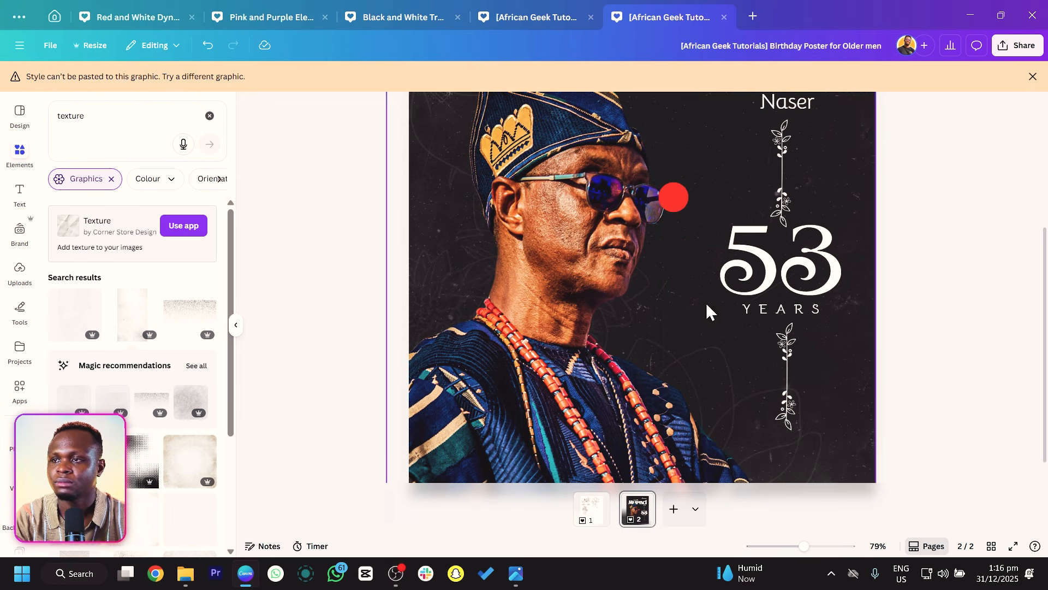
# Duplicate the 53 text and replace the copy's content with an @ symbol.
pyautogui.click(830, 272)
pyautogui.hotkey('ctrl', 'd')
pyautogui.moveTo(830, 272); pyautogui.dragTo(724, 220)
pyautogui.doubleClick(724, 220)
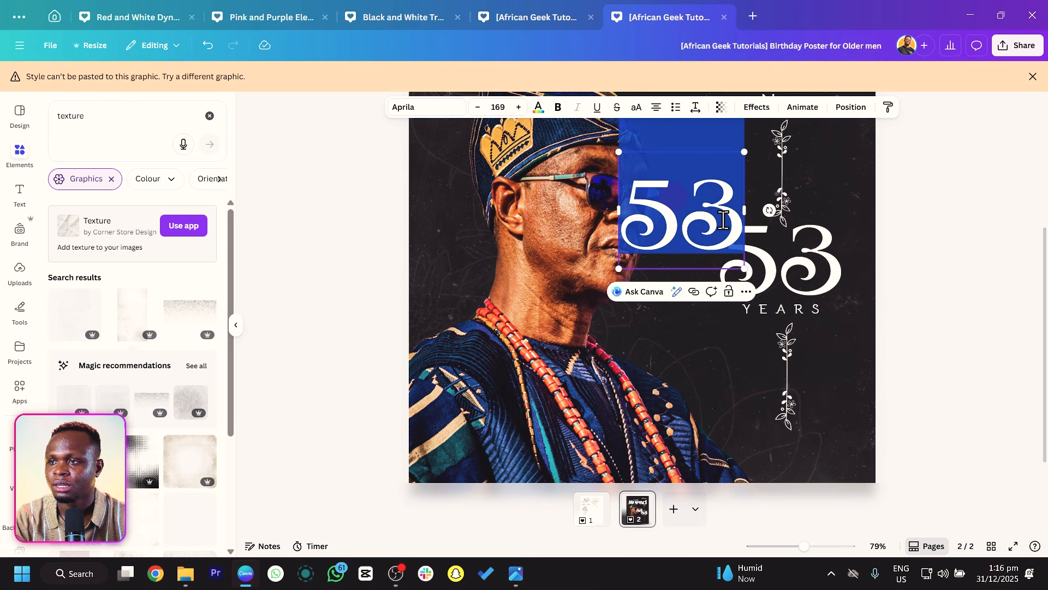
pyautogui.write('@')
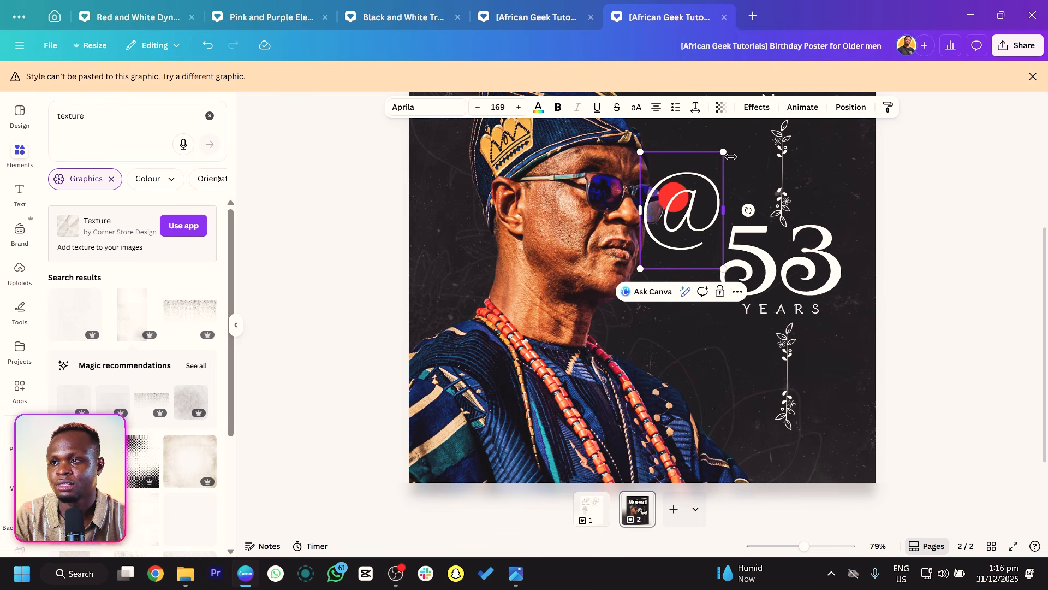
# Shrink the @ symbol and place it on top of the red dot.
pyautogui.moveTo(723, 152); pyautogui.dragTo(693, 195)
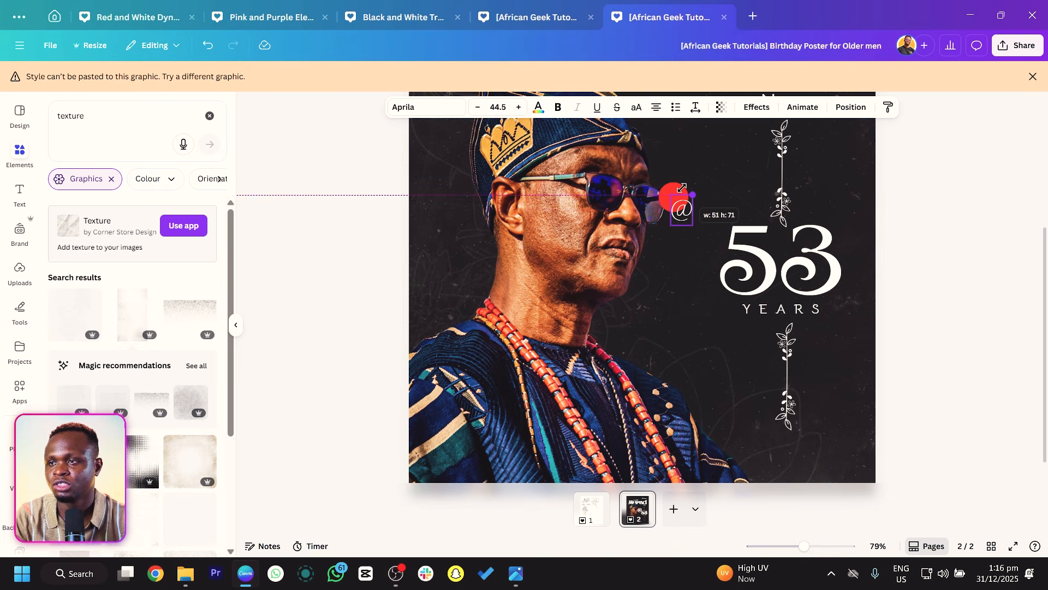
pyautogui.moveTo(687, 252); pyautogui.dragTo(678, 240)
pyautogui.moveTo(662, 181); pyautogui.dragTo(664, 184)
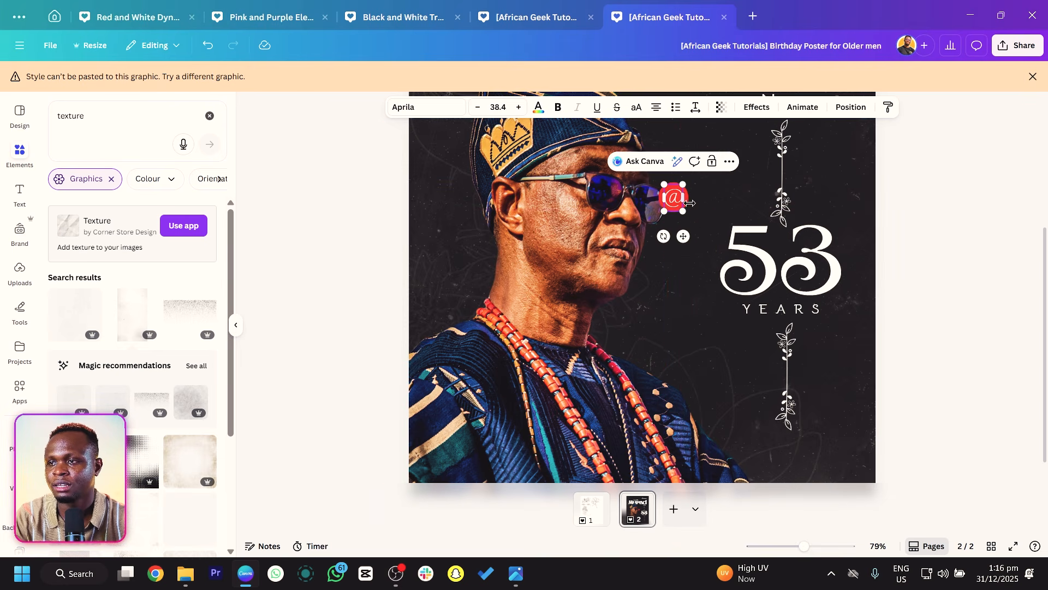
# Select the red dot and @ together and move them, slightly smaller, to the upper left corner of 53.
pyautogui.click(696, 201)
pyautogui.click(684, 198)
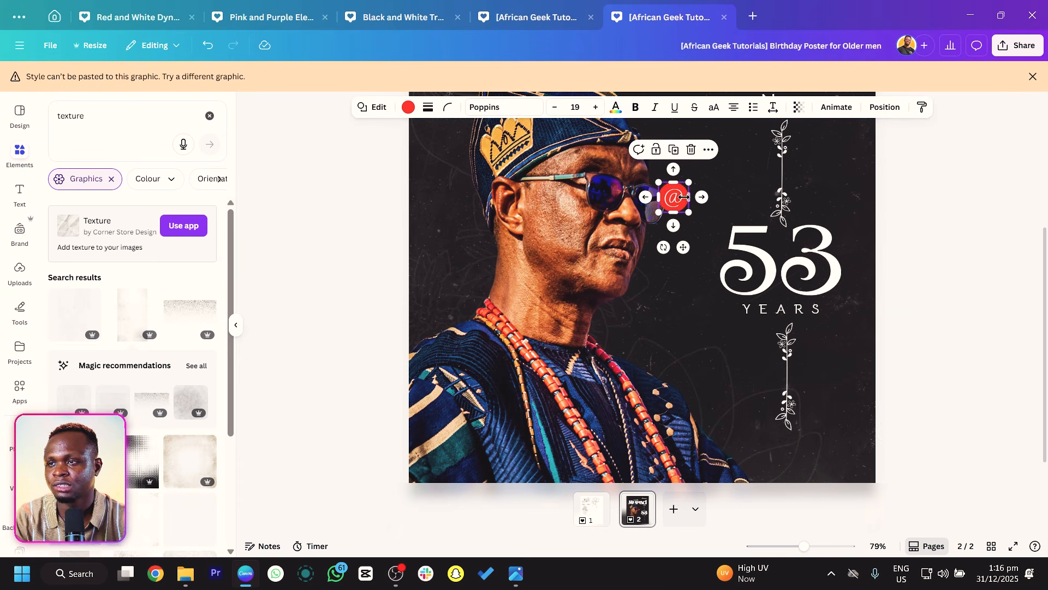
pyautogui.keyDown('shift'); pyautogui.click(674, 198); pyautogui.keyUp('shift')
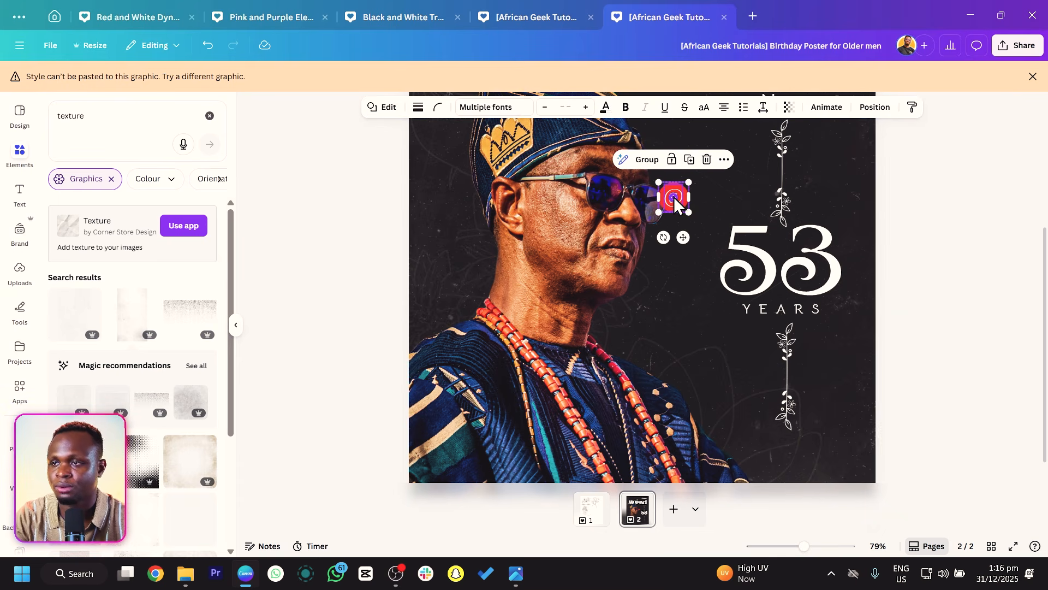
pyautogui.moveTo(683, 237); pyautogui.dragTo(739, 264)
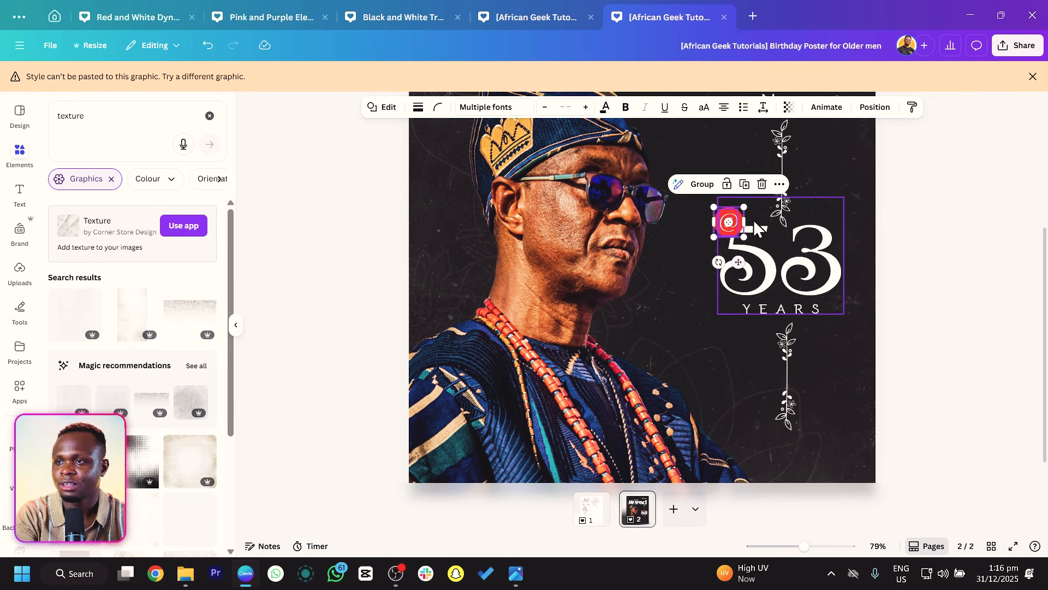
pyautogui.moveTo(744, 206); pyautogui.dragTo(740, 210)
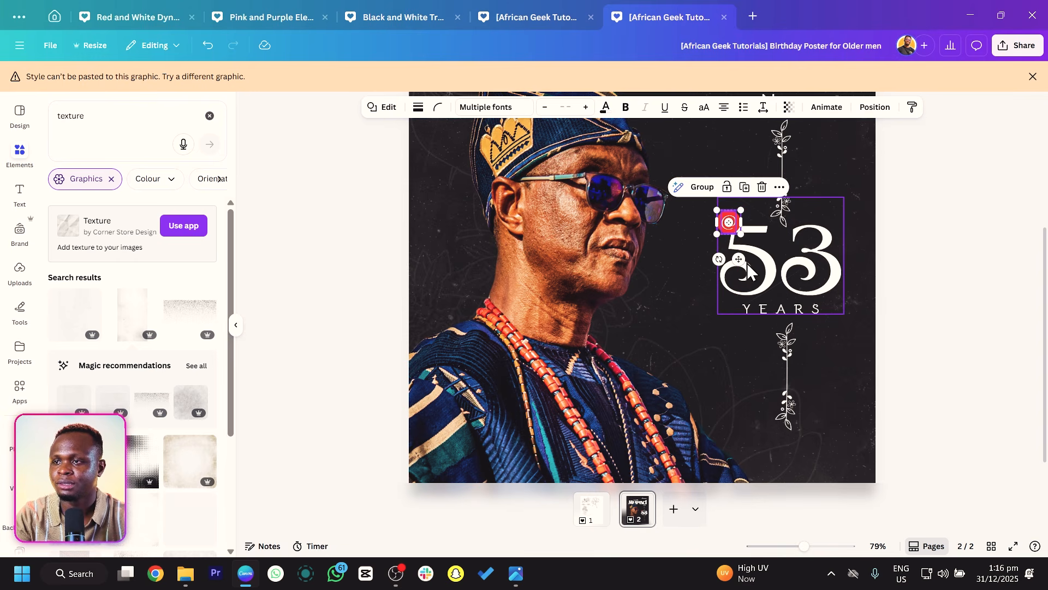
pyautogui.moveTo(739, 259); pyautogui.dragTo(746, 259)
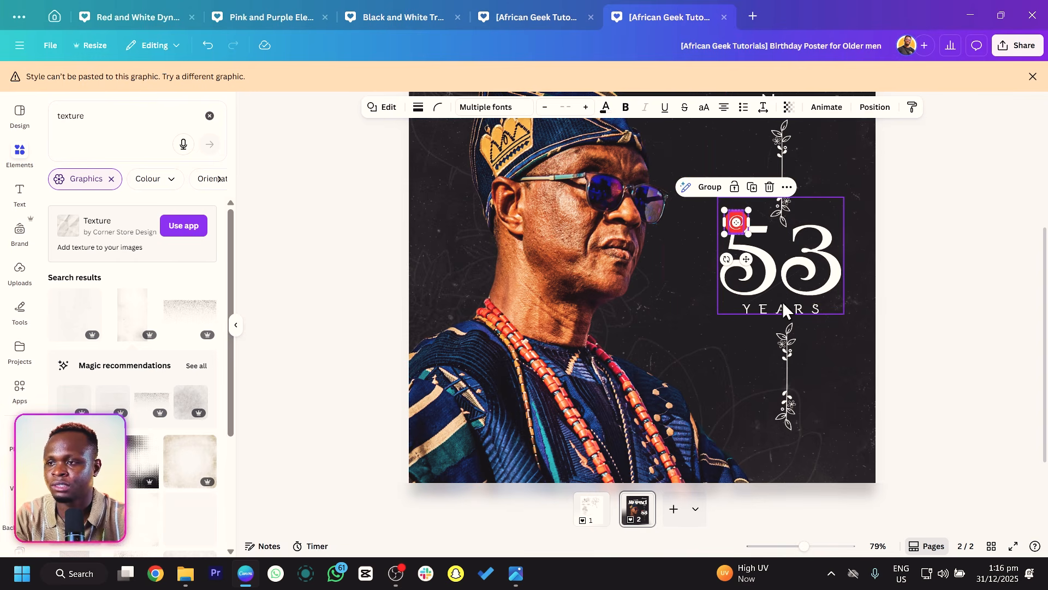
# Paste a rectangle, stretch it across the bottom of the poster and colour it black.
pyautogui.scroll(-4, 746, 305)
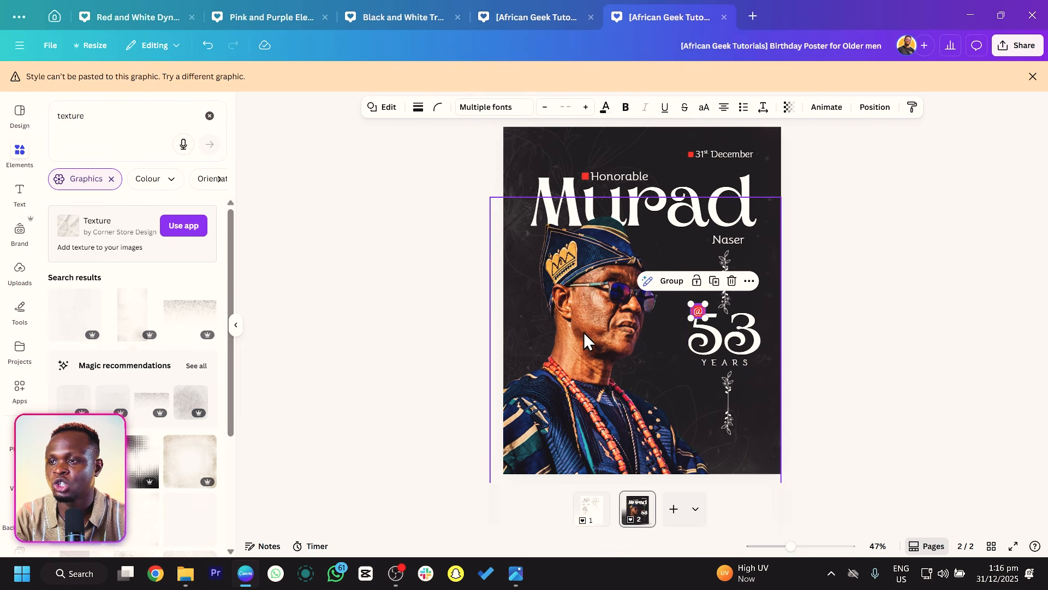
pyautogui.click(482, 315)
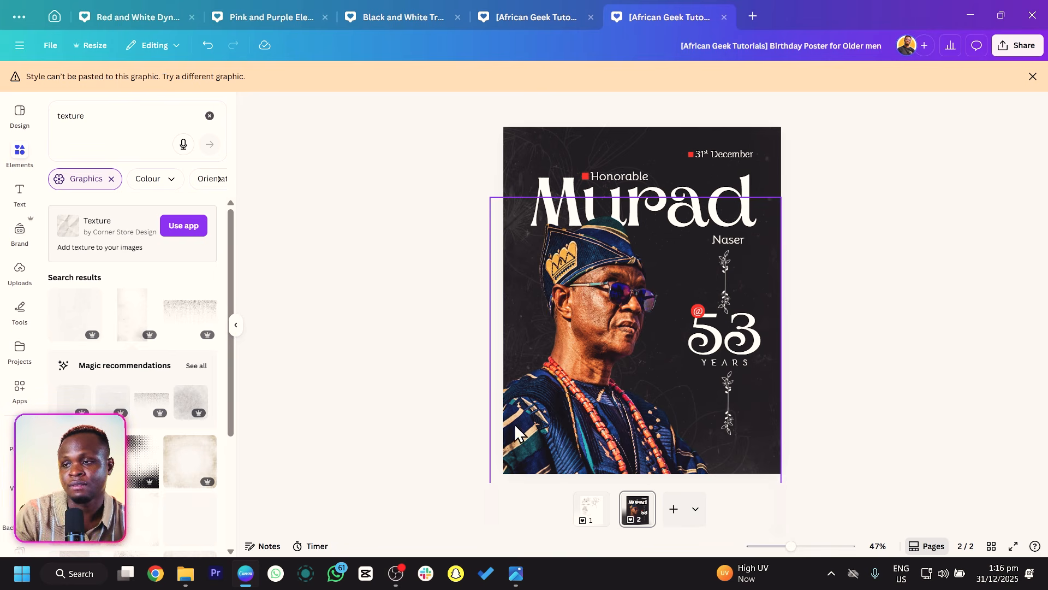
pyautogui.hotkey('ctrl', 'v')
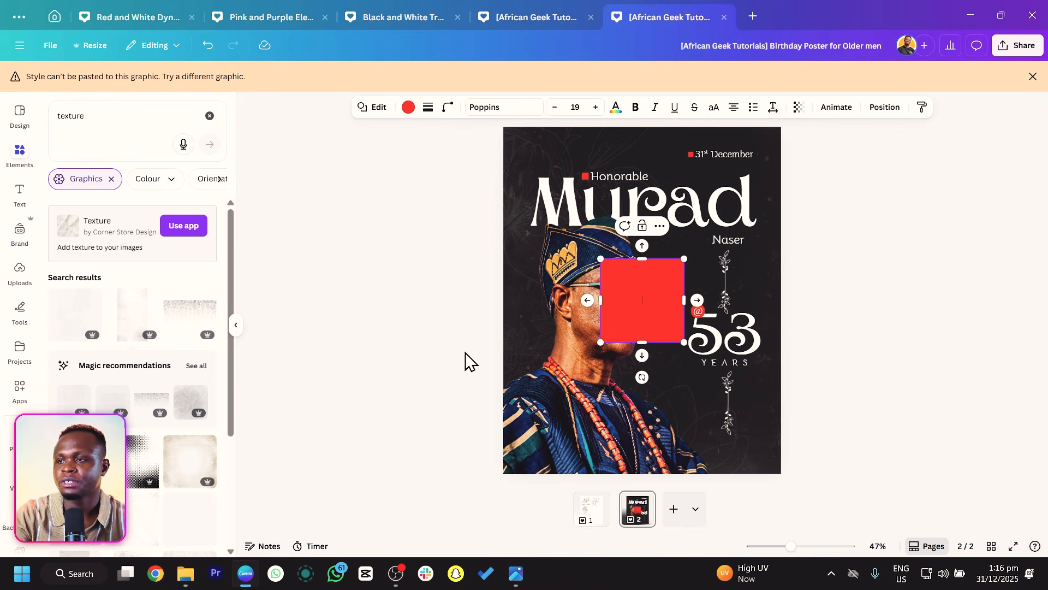
pyautogui.moveTo(653, 310); pyautogui.dragTo(787, 437)
pyautogui.click(408, 107)
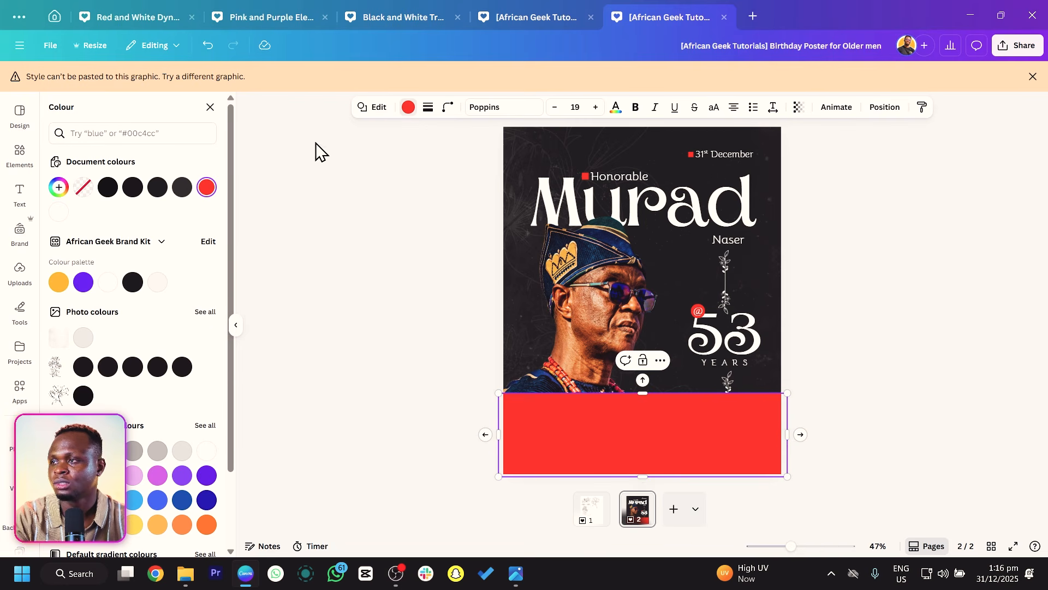
pyautogui.click(108, 190)
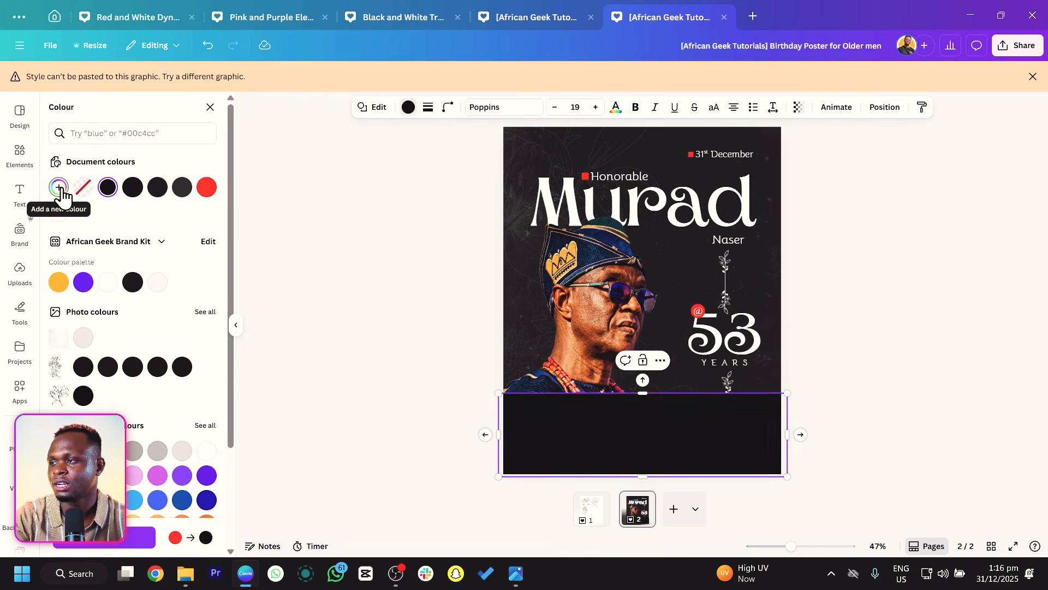
# Give the rectangle a linear gradient from black to a fully transparent black stop.
pyautogui.click(109, 189)
pyautogui.click(170, 218)
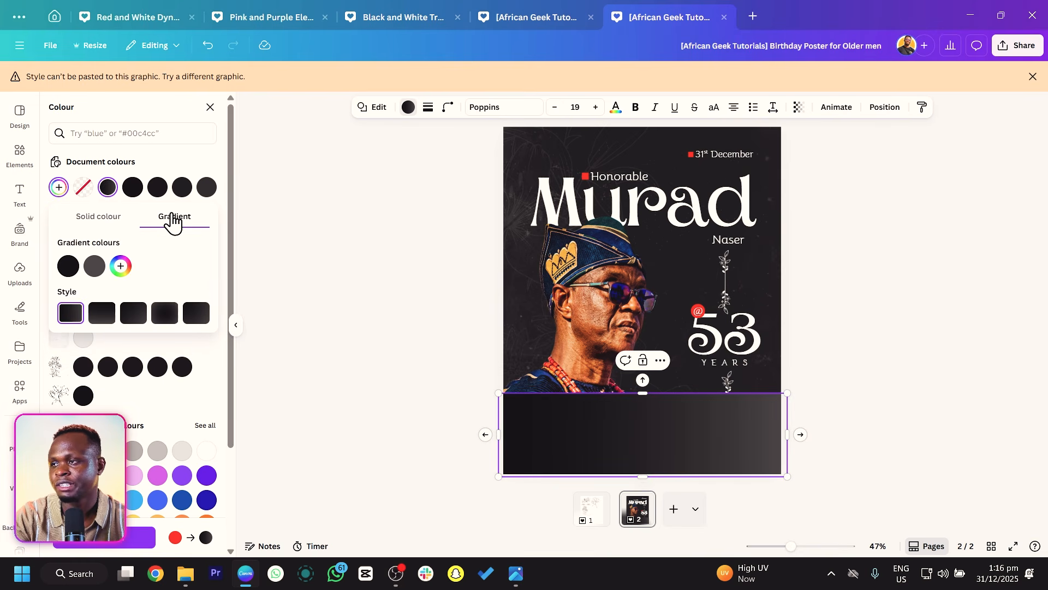
pyautogui.click(100, 268)
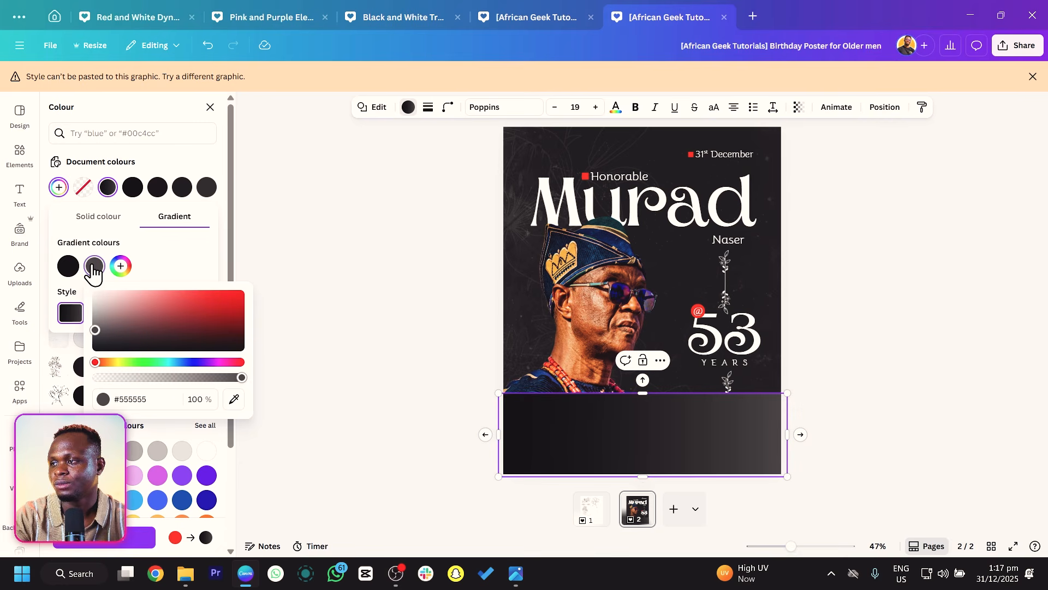
pyautogui.moveTo(95, 330)
pyautogui.mouseDown()
pyautogui.moveTo(101, 324)
pyautogui.moveTo(94, 350)
pyautogui.mouseUp()
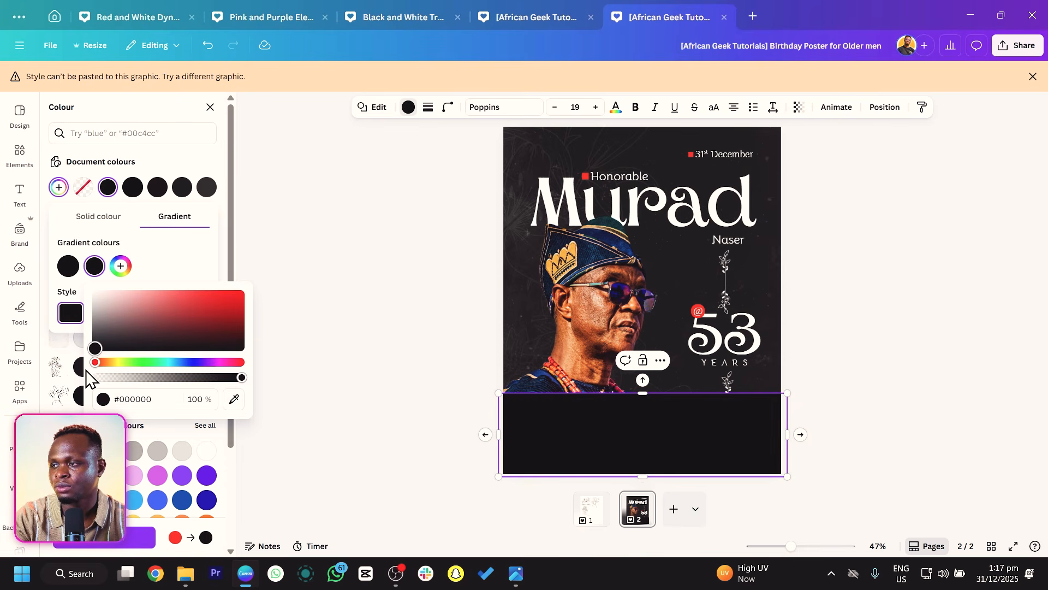
pyautogui.moveTo(188, 378); pyautogui.dragTo(92, 379)
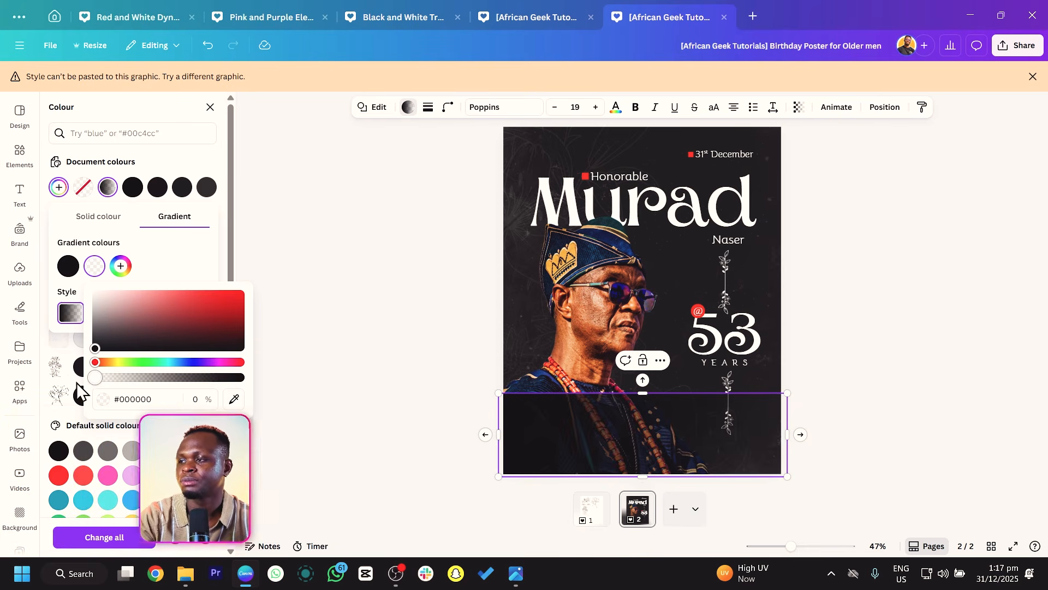
pyautogui.click(191, 263)
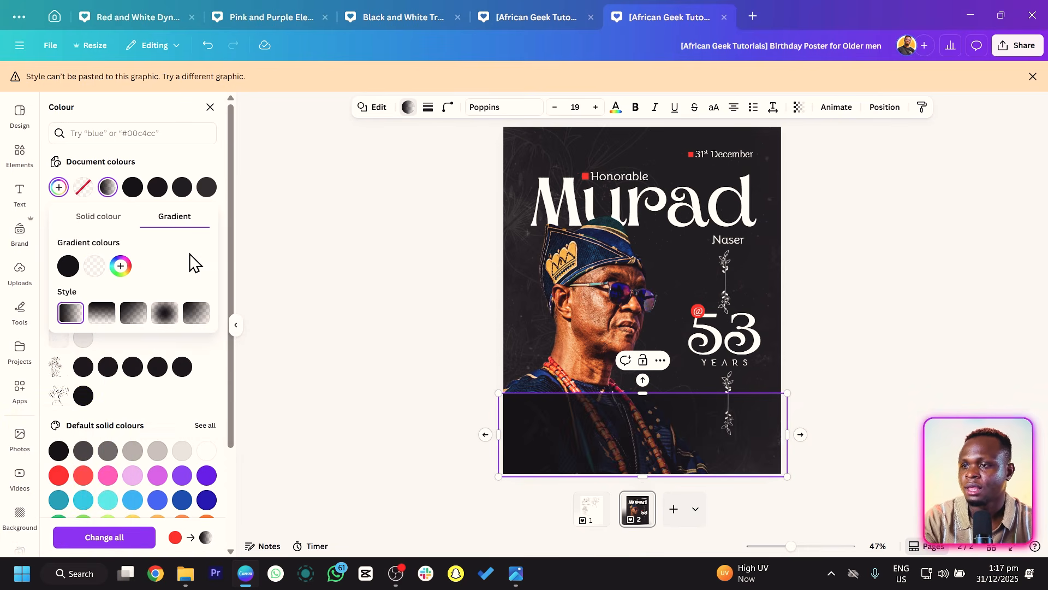
# Rotate the gradient rectangle so it fades upward and stretch it across the lower part of the poster.
pyautogui.moveTo(628, 412); pyautogui.dragTo(637, 385)
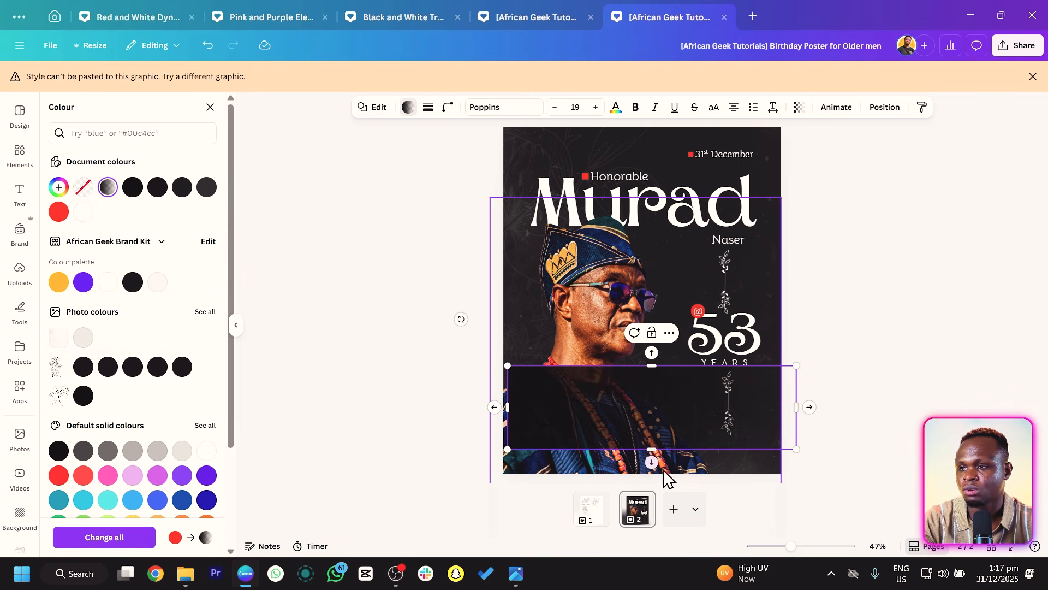
pyautogui.press('Escape')
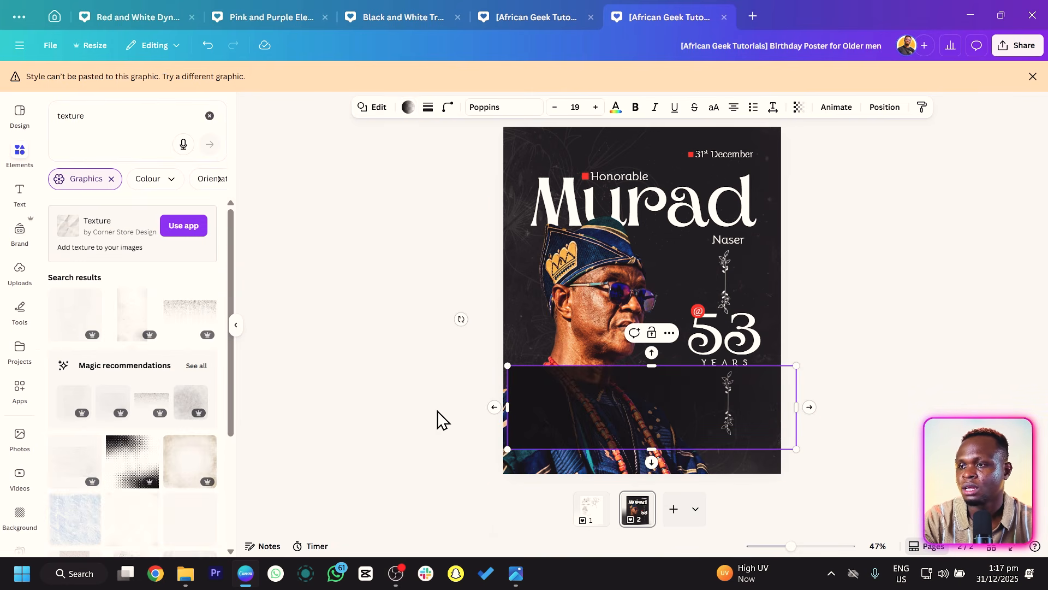
pyautogui.moveTo(462, 319); pyautogui.dragTo(620, 360)
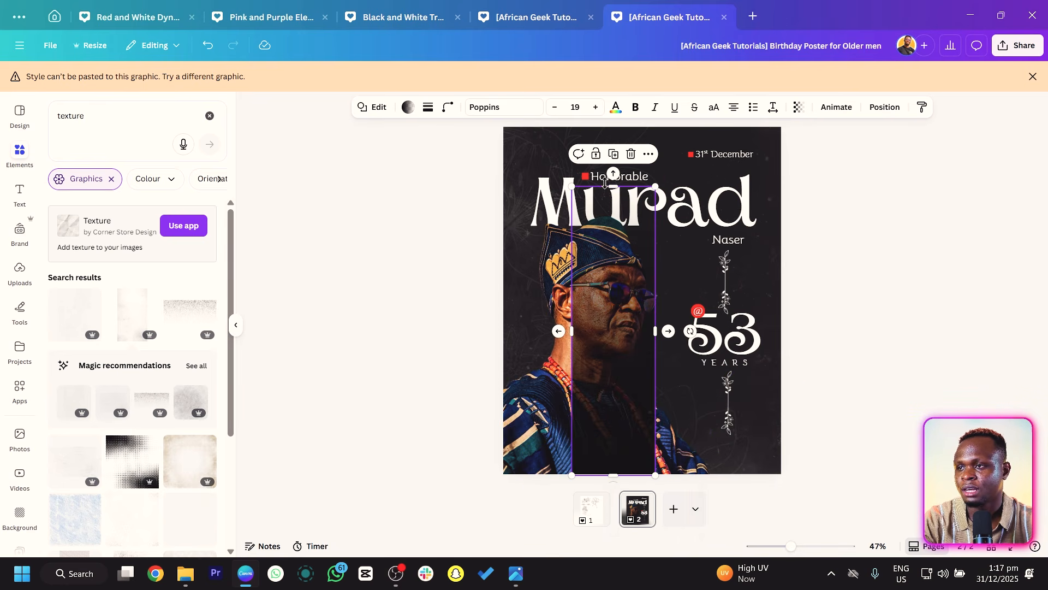
pyautogui.moveTo(605, 185); pyautogui.dragTo(606, 349)
pyautogui.moveTo(601, 416); pyautogui.dragTo(788, 418)
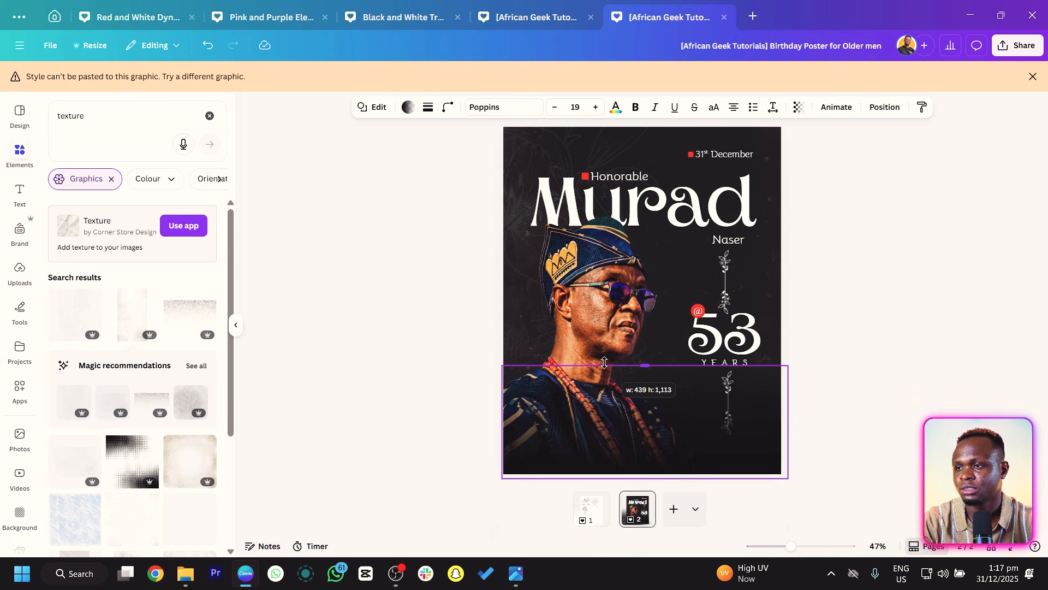
# Set the gradient's dark stop by sampling the poster's background colour with the eyedropper.
pyautogui.click(440, 301)
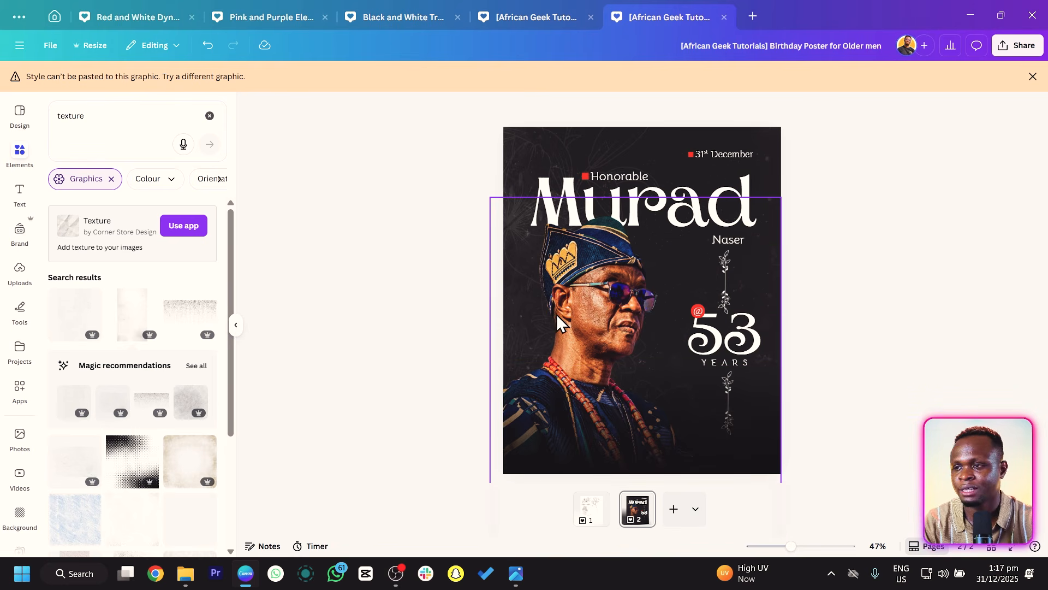
pyautogui.click(595, 424)
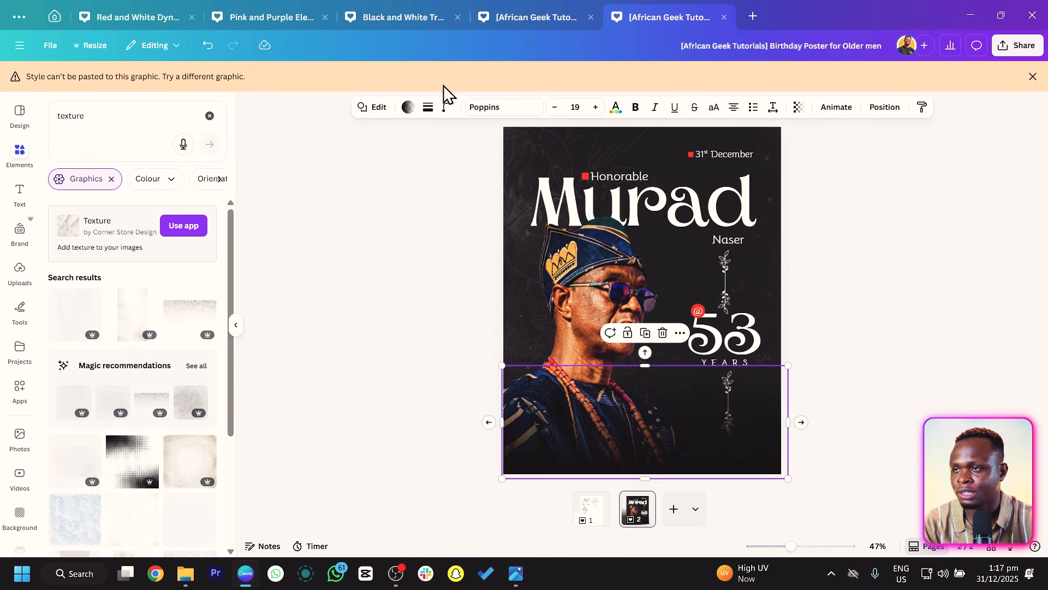
pyautogui.click(409, 107)
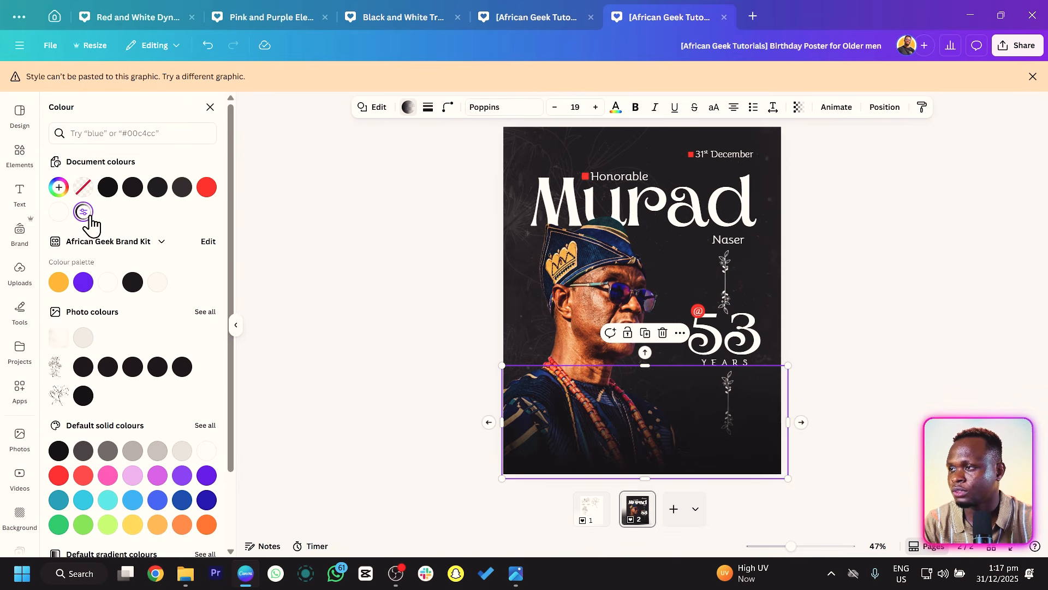
pyautogui.click(83, 212)
pyautogui.click(68, 266)
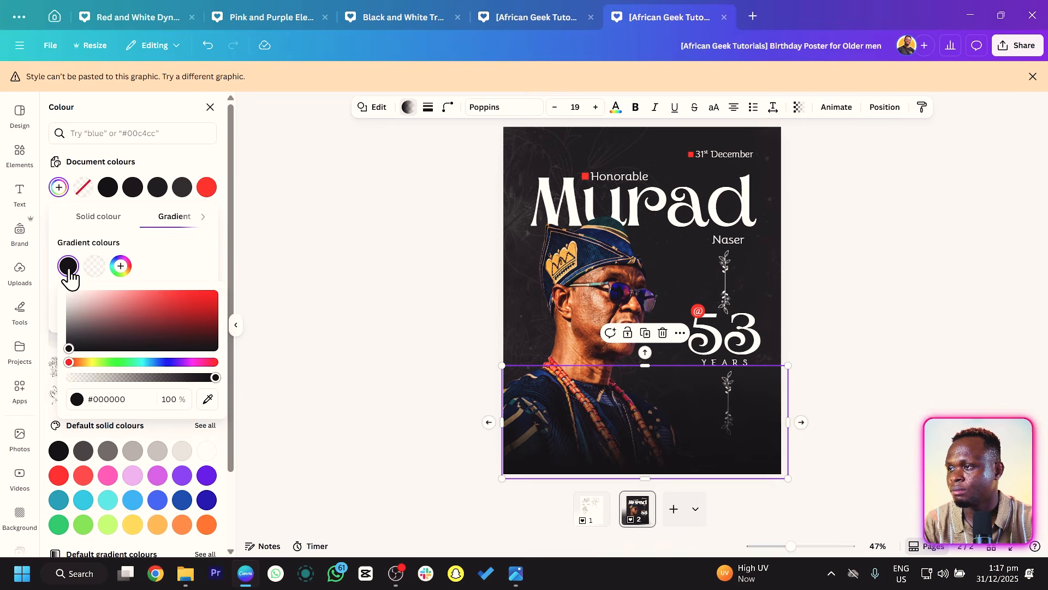
pyautogui.click(207, 399)
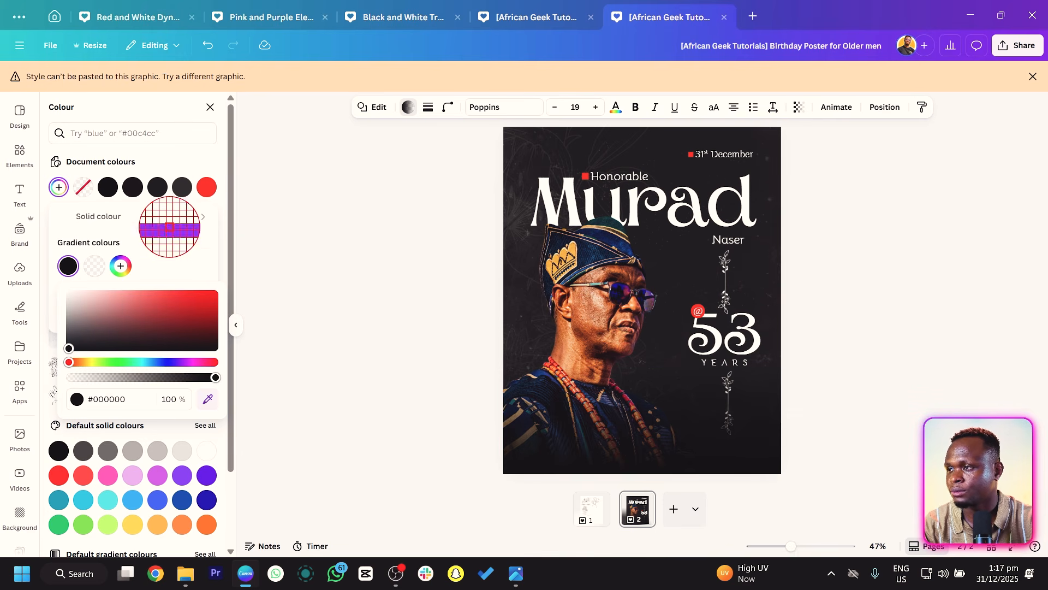
pyautogui.click(181, 187)
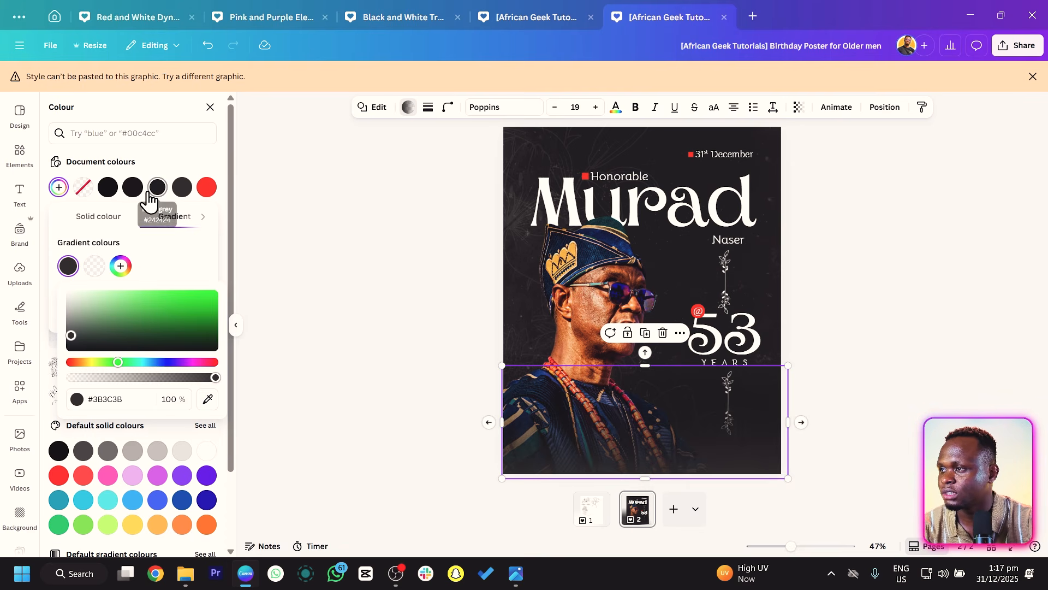
pyautogui.click(208, 399)
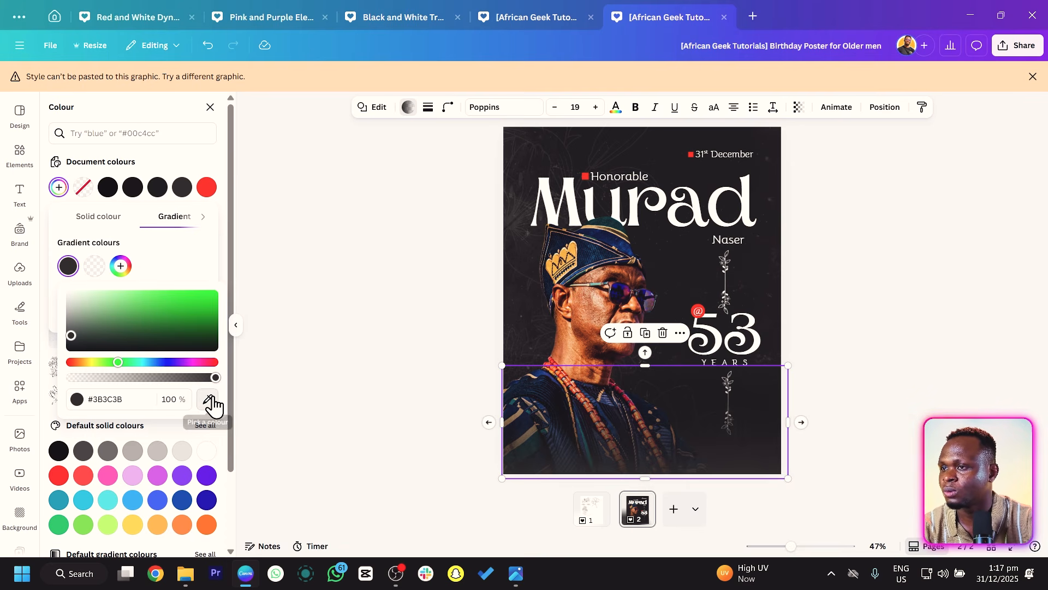
pyautogui.click(734, 142)
# Nudge the thank-you message block slightly to the right.
pyautogui.click(882, 248)
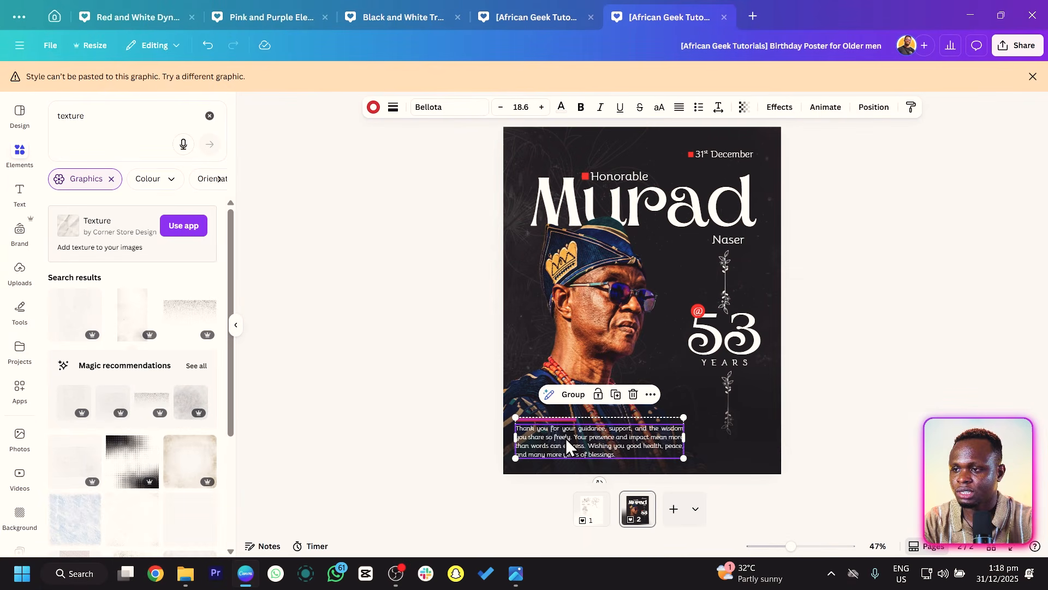
pyautogui.moveTo(564, 439); pyautogui.dragTo(575, 441)
pyautogui.click(413, 384)
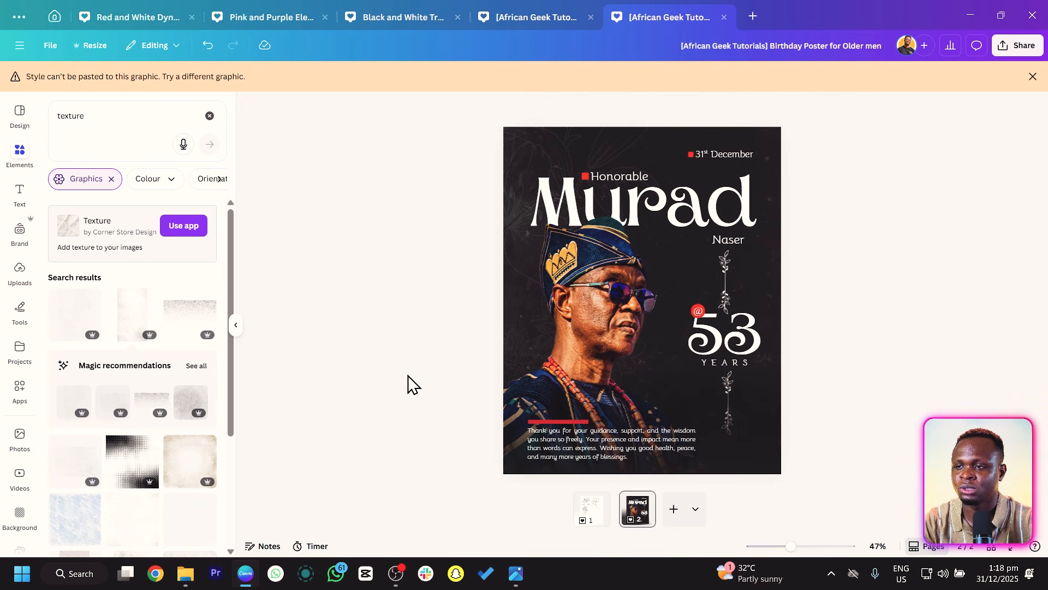
# Raise the top of the bottom gradient shape slightly higher over the portrait.
pyautogui.click(759, 448)
pyautogui.moveTo(638, 365)
pyautogui.mouseDown()
pyautogui.moveTo(633, 331)
pyautogui.moveTo(634, 348)
pyautogui.mouseUp()
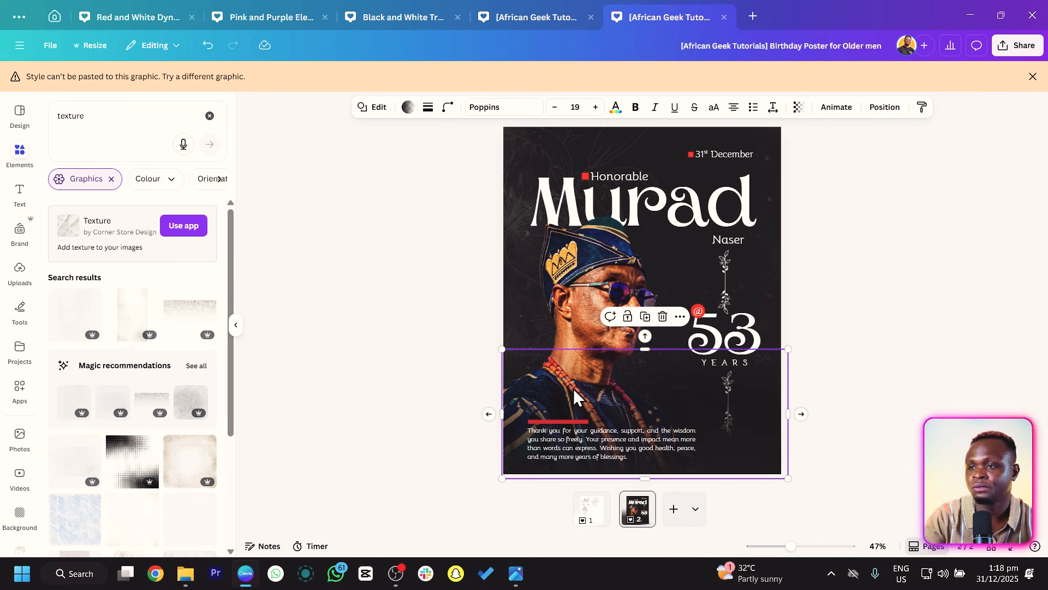
pyautogui.click(427, 243)
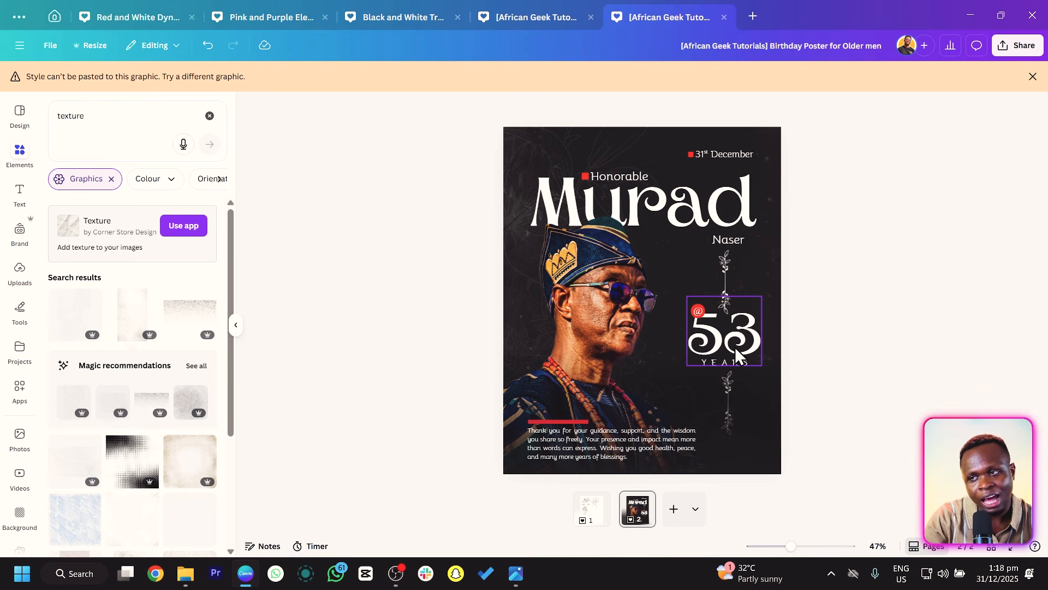
# Open the portrait photo's image adjustments and set its brightness to 16 and saturation to -100.
pyautogui.click(582, 270)
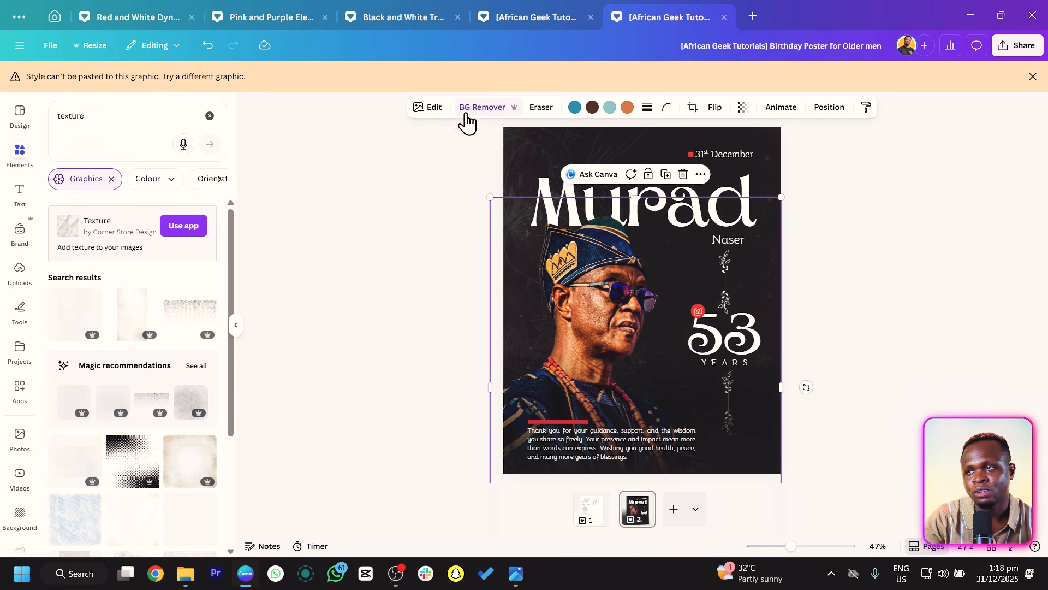
pyautogui.click(433, 109)
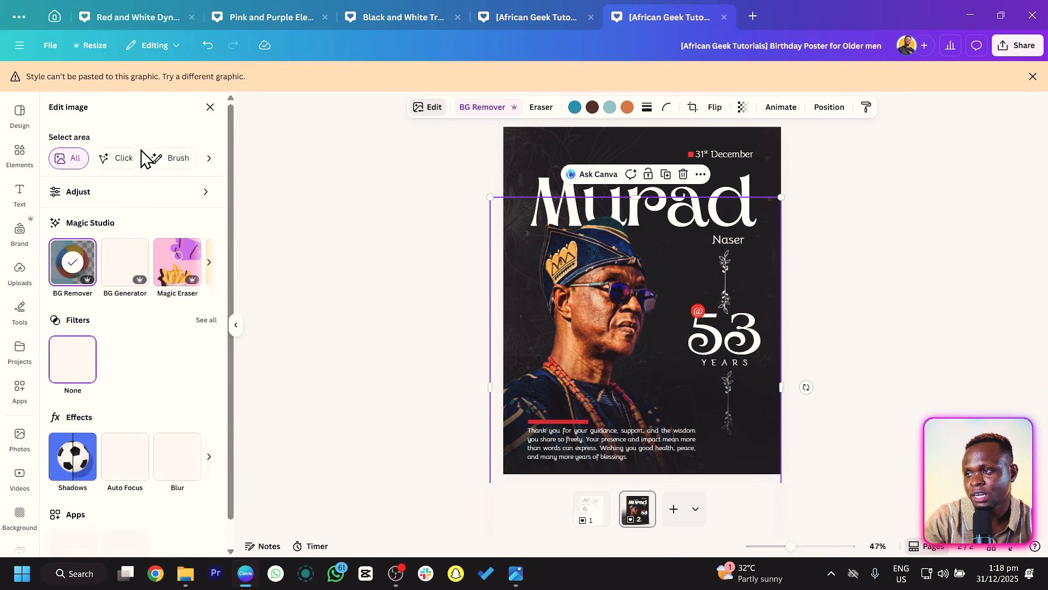
pyautogui.click(133, 192)
pyautogui.scroll(-3, 107, 333)
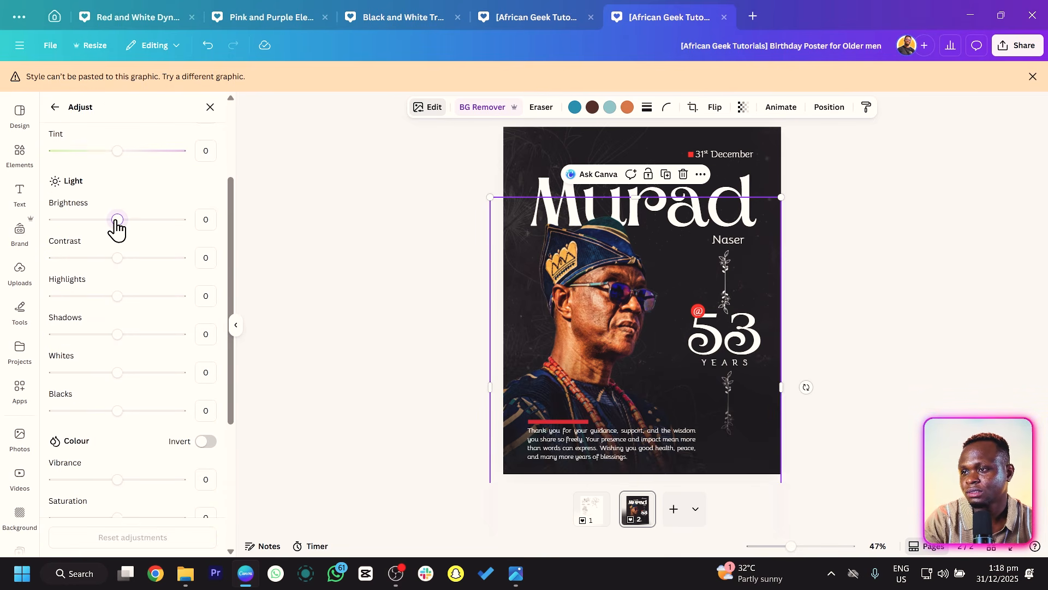
pyautogui.moveTo(116, 220); pyautogui.dragTo(128, 221)
pyautogui.scroll(-5, 128, 300)
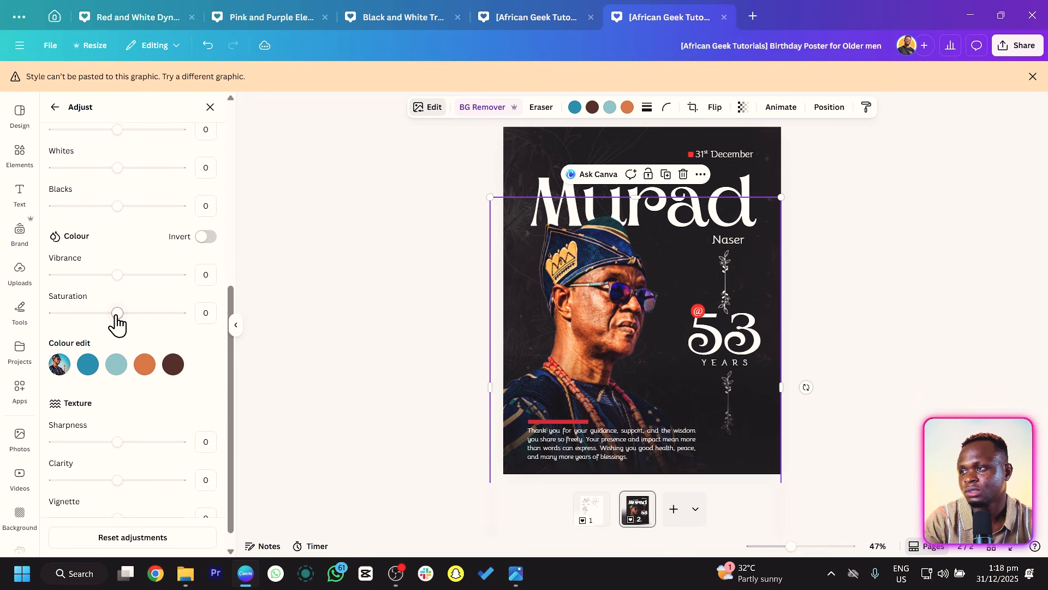
pyautogui.moveTo(109, 316); pyautogui.dragTo(40, 327)
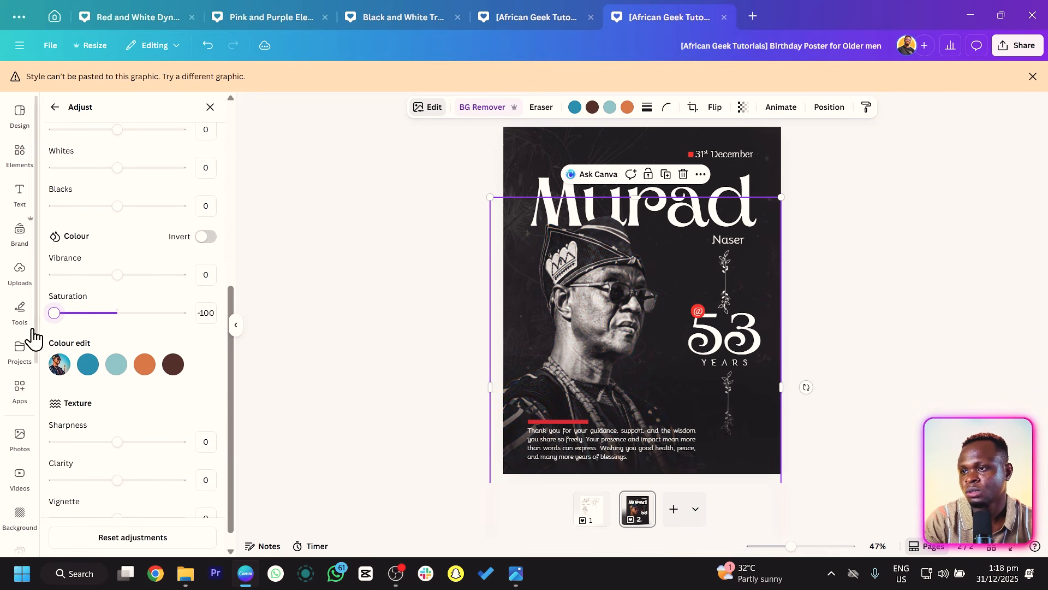
# Set the portrait's contrast to 25, blacks to 24 and clarity to 16.
pyautogui.scroll(3, 96, 334)
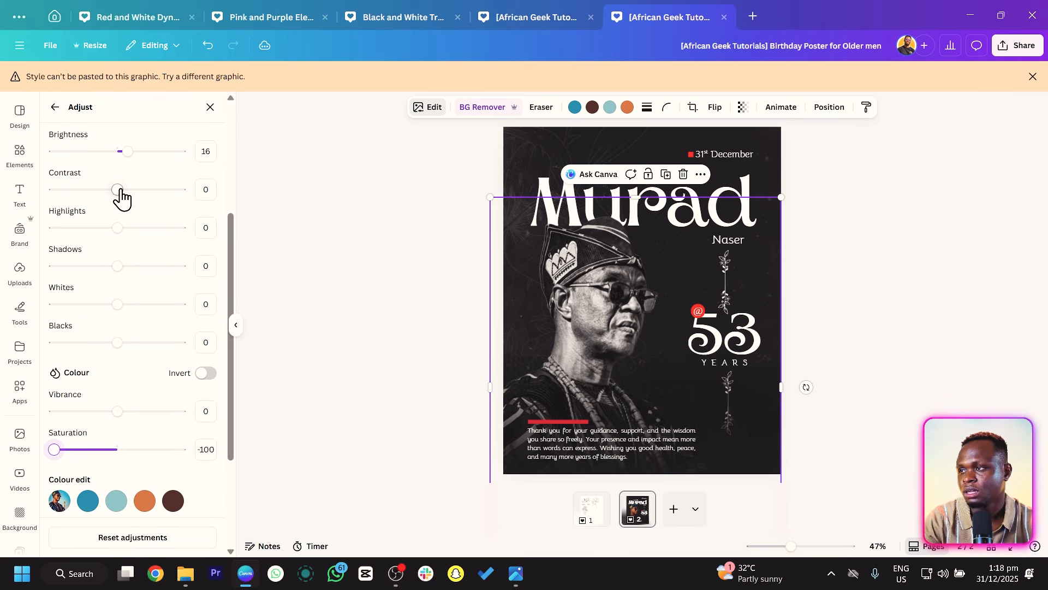
pyautogui.moveTo(121, 199); pyautogui.dragTo(132, 199)
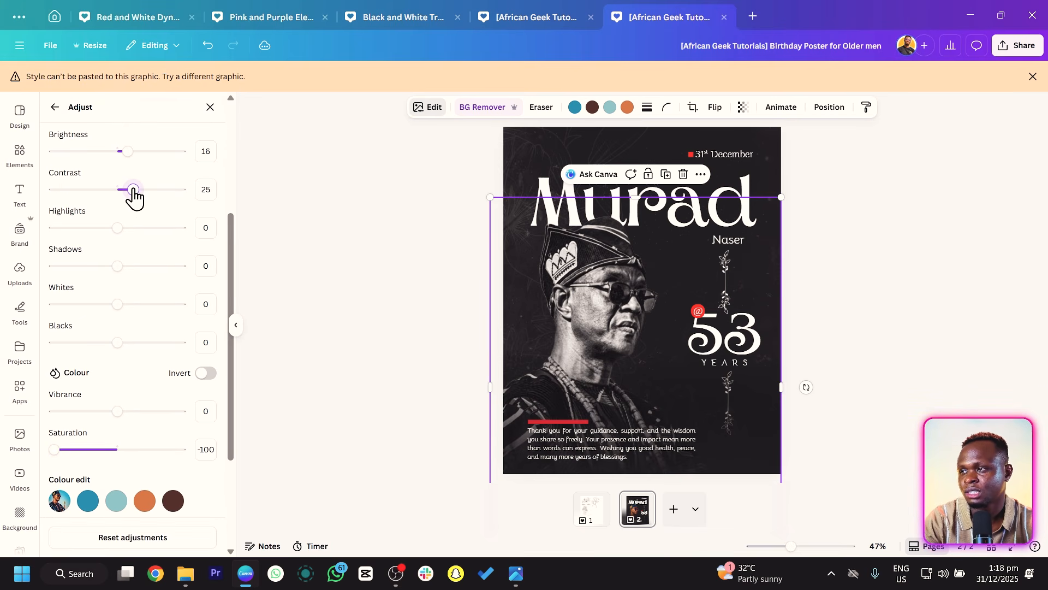
pyautogui.moveTo(117, 343); pyautogui.dragTo(130, 343)
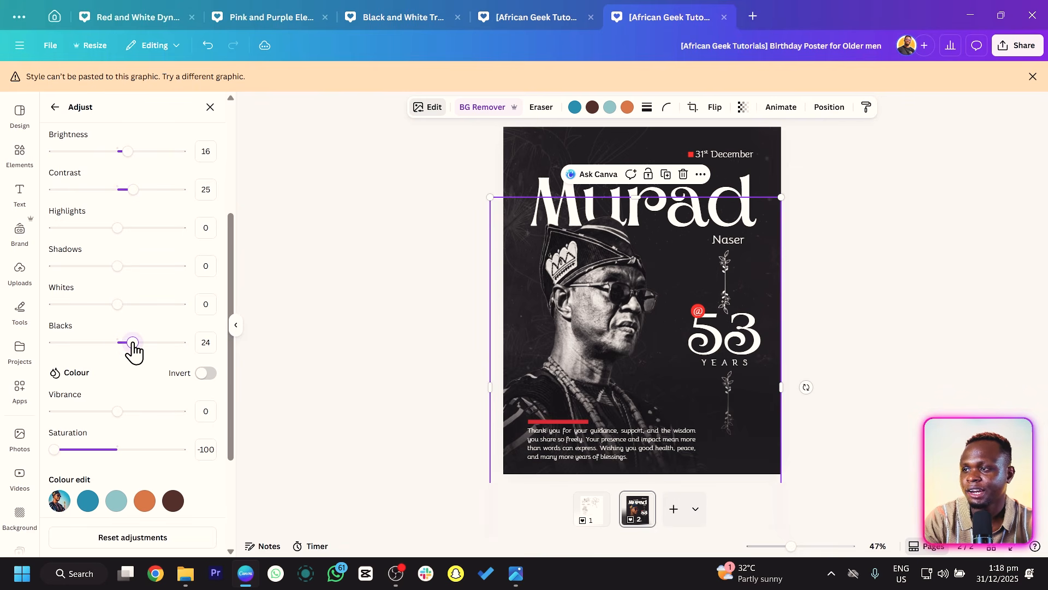
pyautogui.scroll(-3, 146, 420)
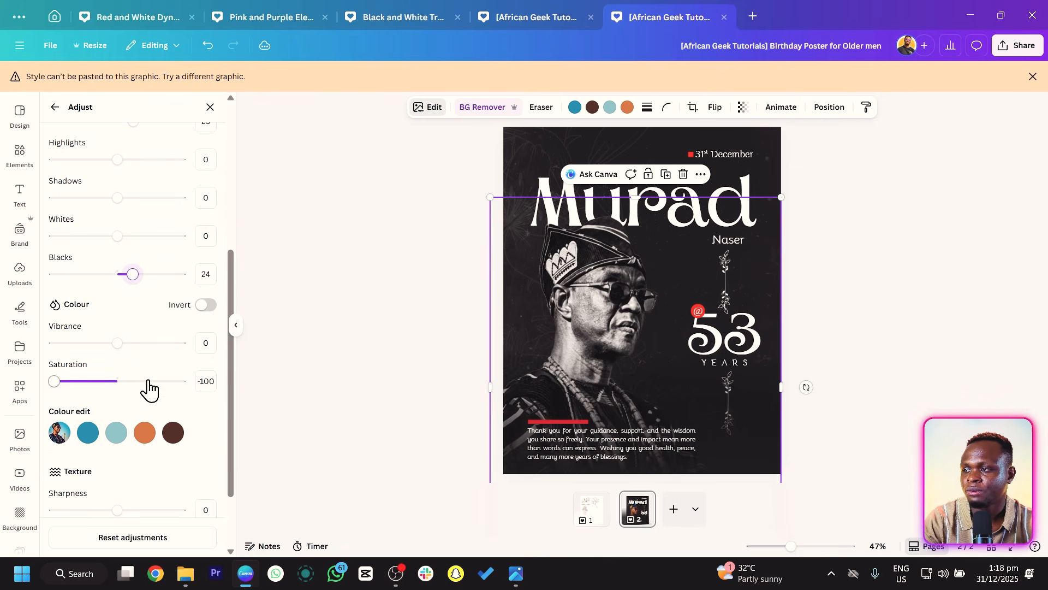
pyautogui.moveTo(117, 481); pyautogui.dragTo(127, 481)
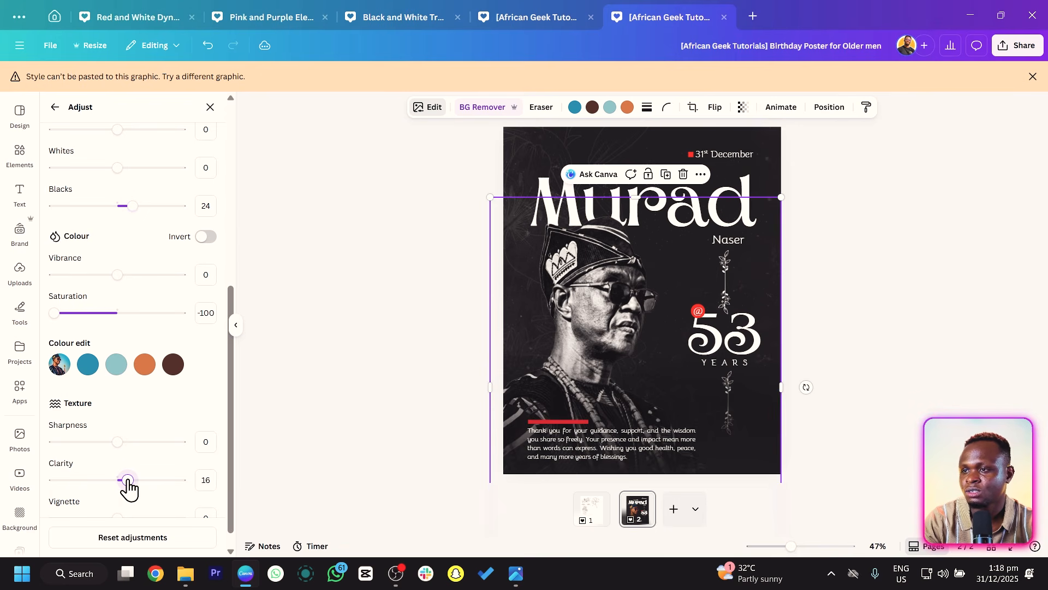
pyautogui.click(360, 292)
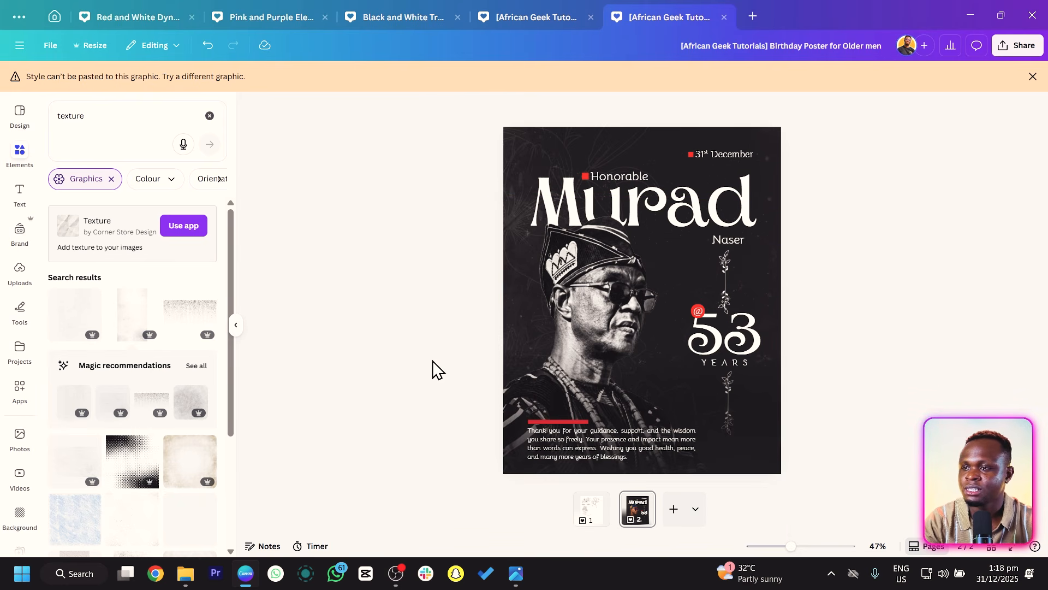
# Show the layers list, select the four flower graphic layers and check their transparency setting.
pyautogui.rightClick(642, 528)
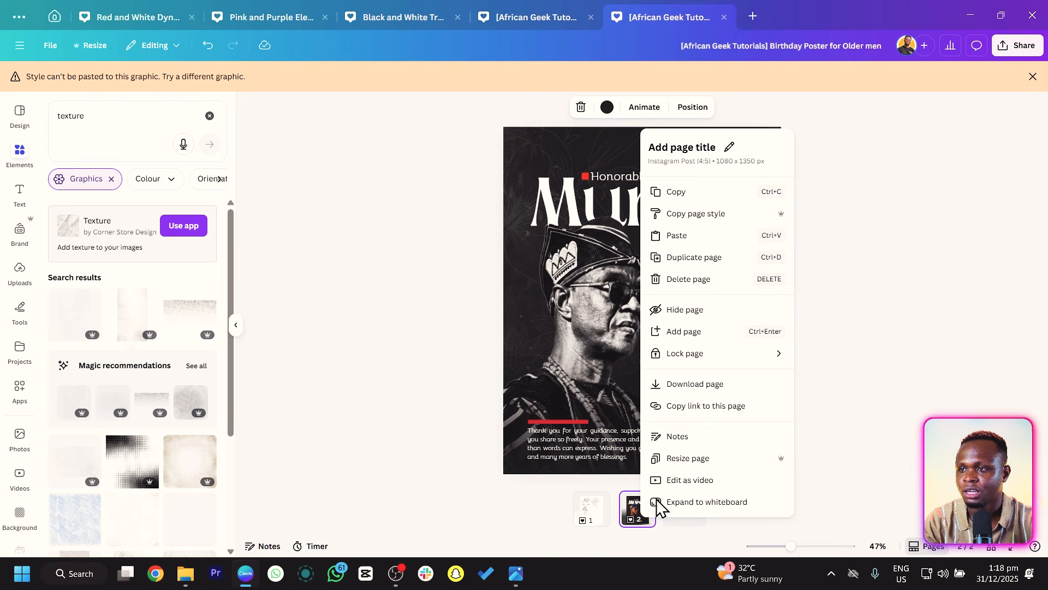
pyautogui.click(533, 358)
pyautogui.rightClick(563, 297)
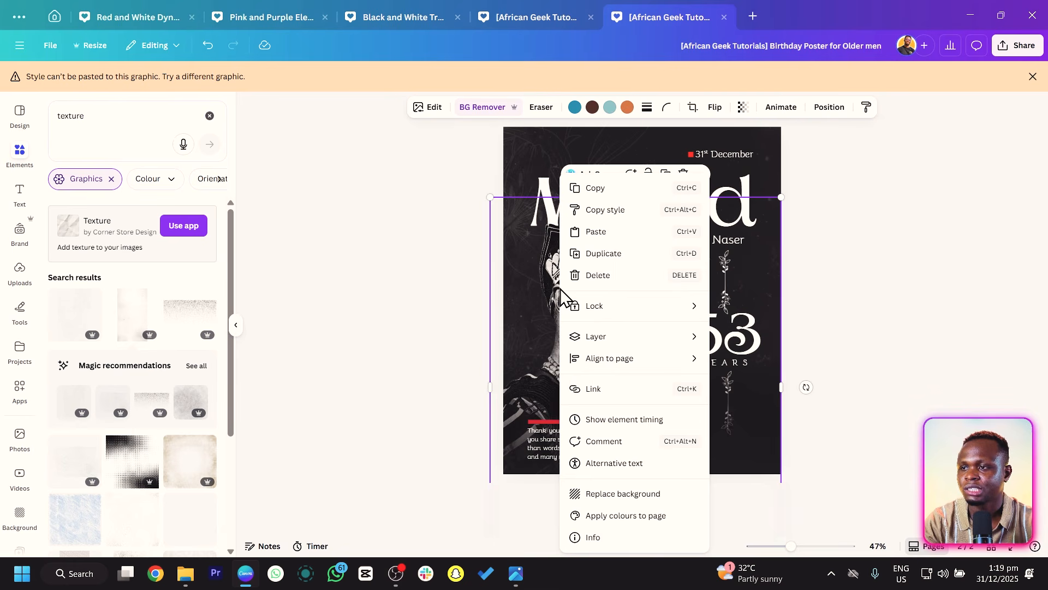
pyautogui.moveTo(636, 342)
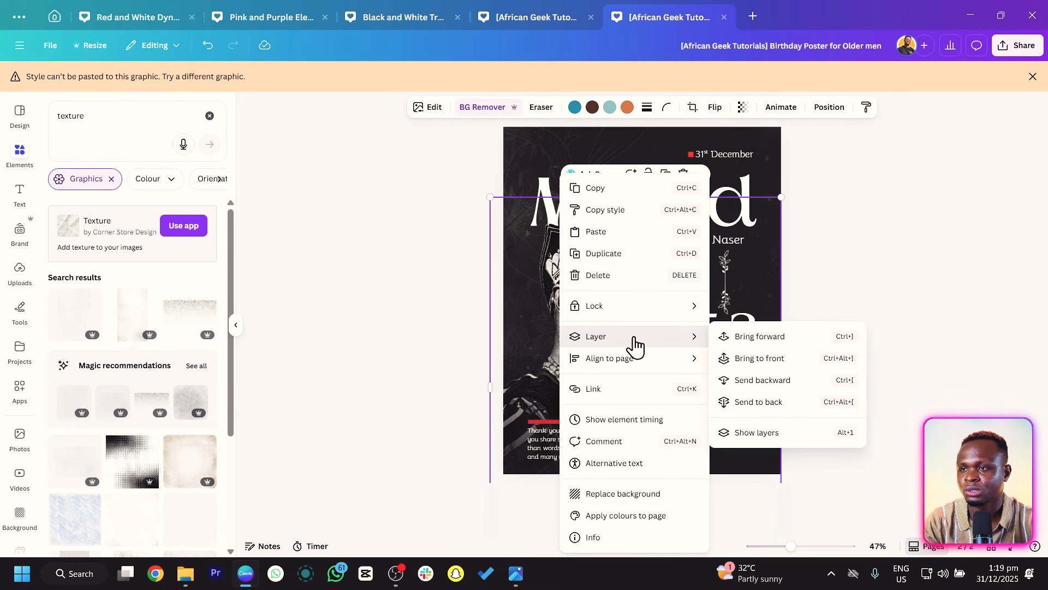
pyautogui.click(745, 434)
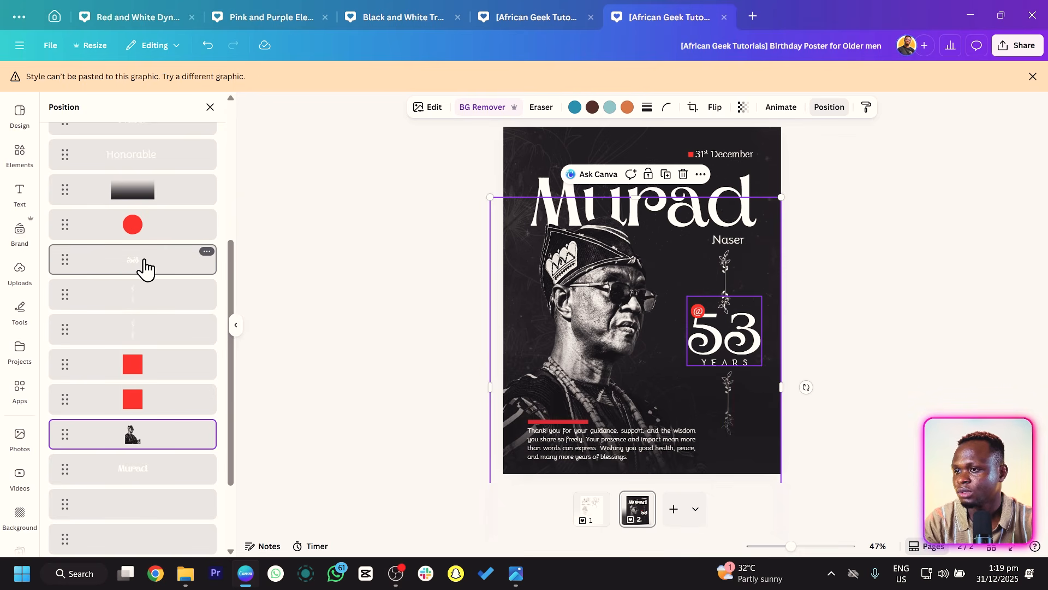
pyautogui.scroll(-2, 140, 322)
pyautogui.click(138, 500)
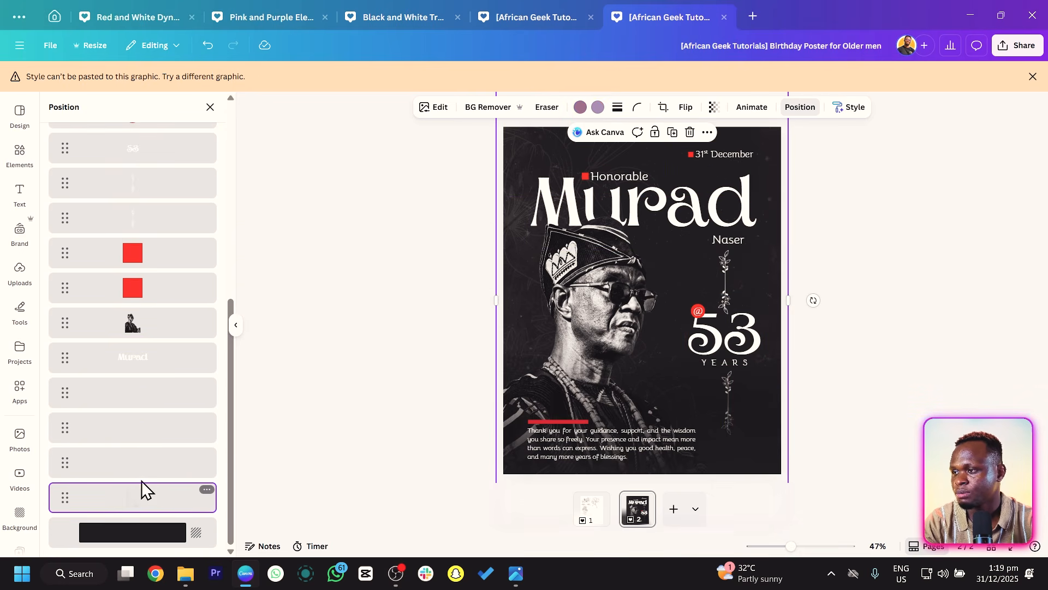
pyautogui.keyDown('shift'); pyautogui.click(143, 476); pyautogui.keyUp('shift')
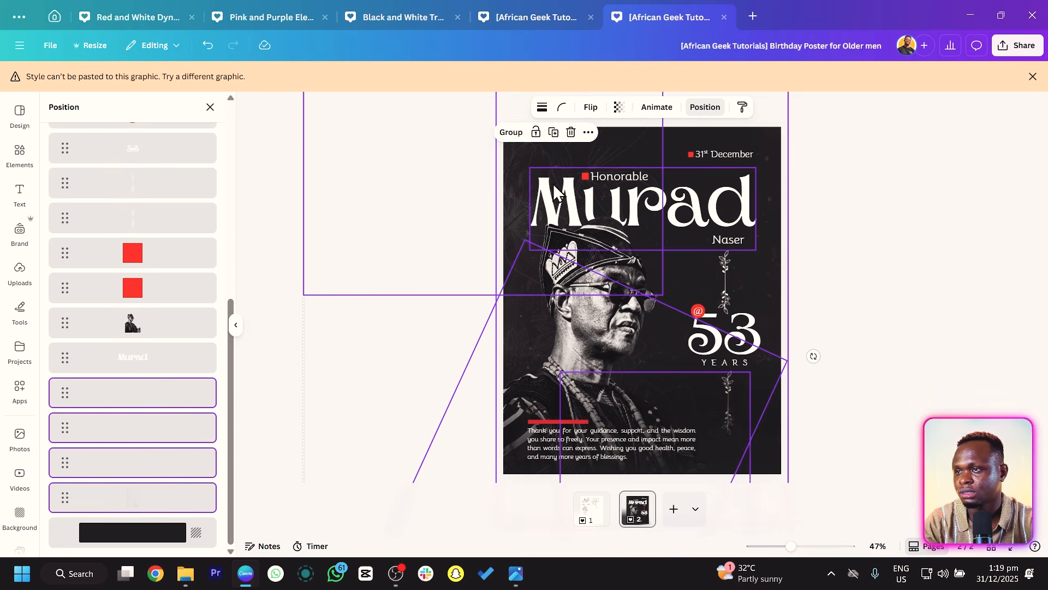
pyautogui.click(619, 108)
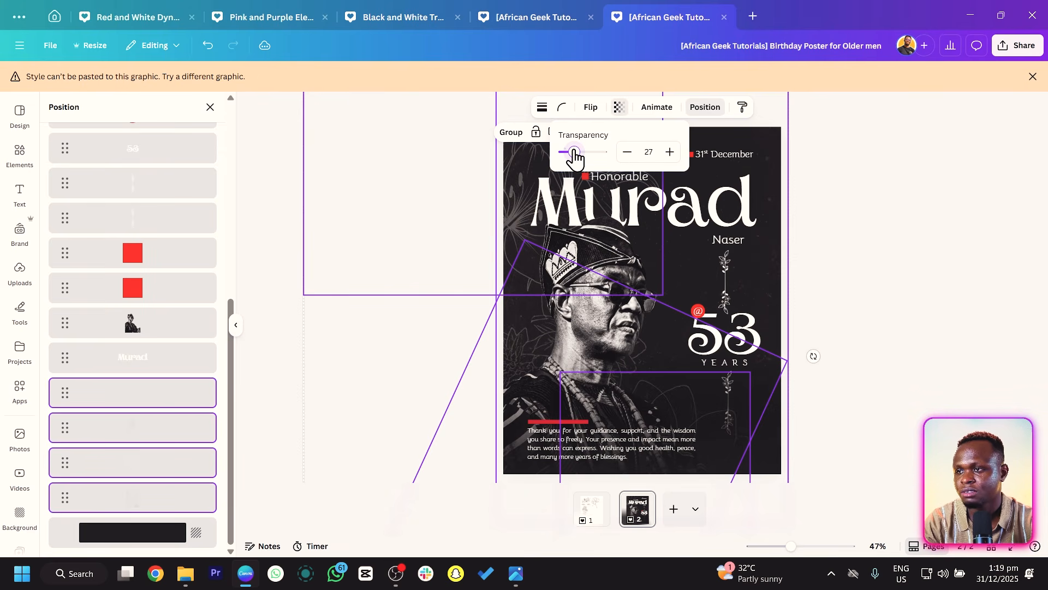
pyautogui.press('Escape')
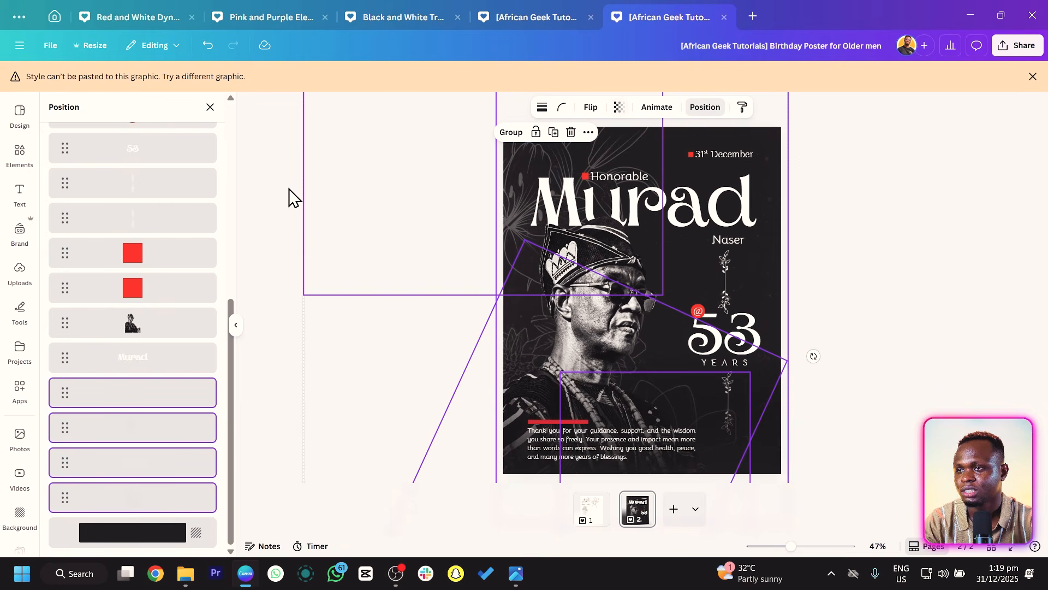
pyautogui.click(401, 207)
# Select the flower graphic behind the portrait, enlarge it and rotate it slightly across the poster.
pyautogui.click(531, 160)
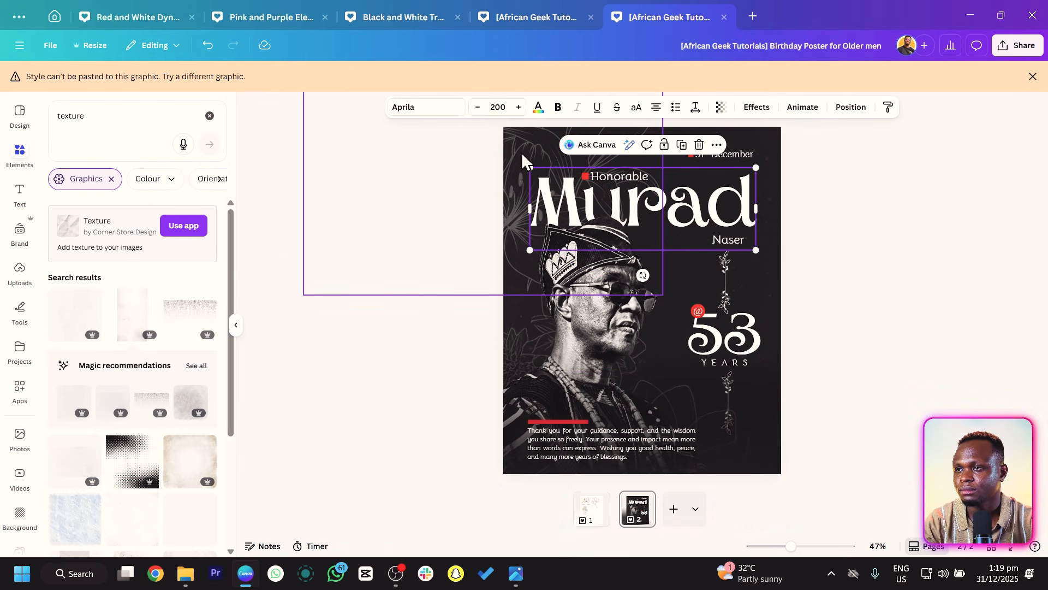
pyautogui.moveTo(522, 152); pyautogui.dragTo(471, 117)
pyautogui.click(521, 326)
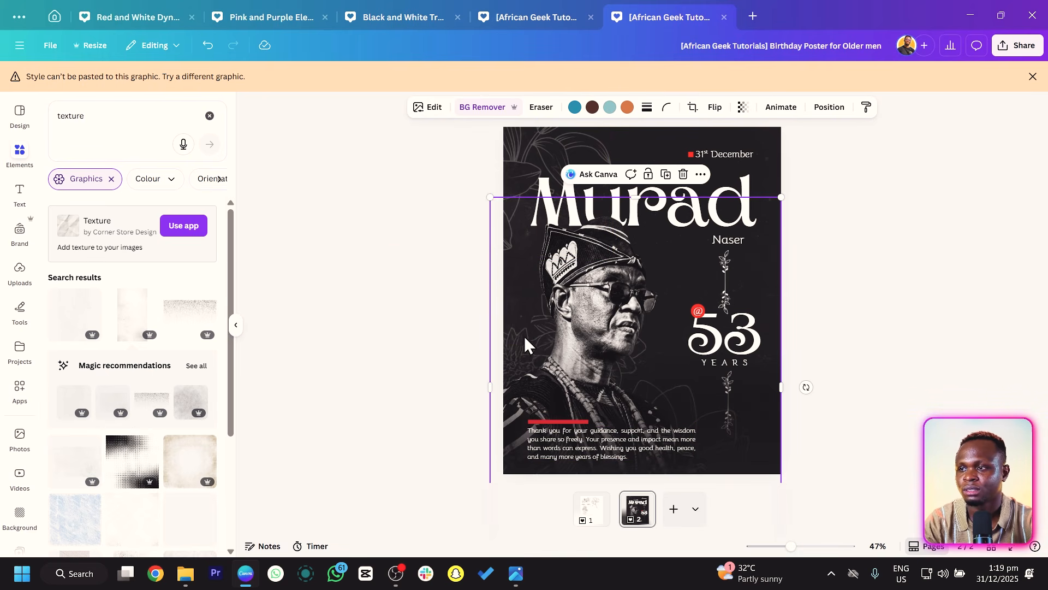
pyautogui.moveTo(525, 347); pyautogui.dragTo(530, 324)
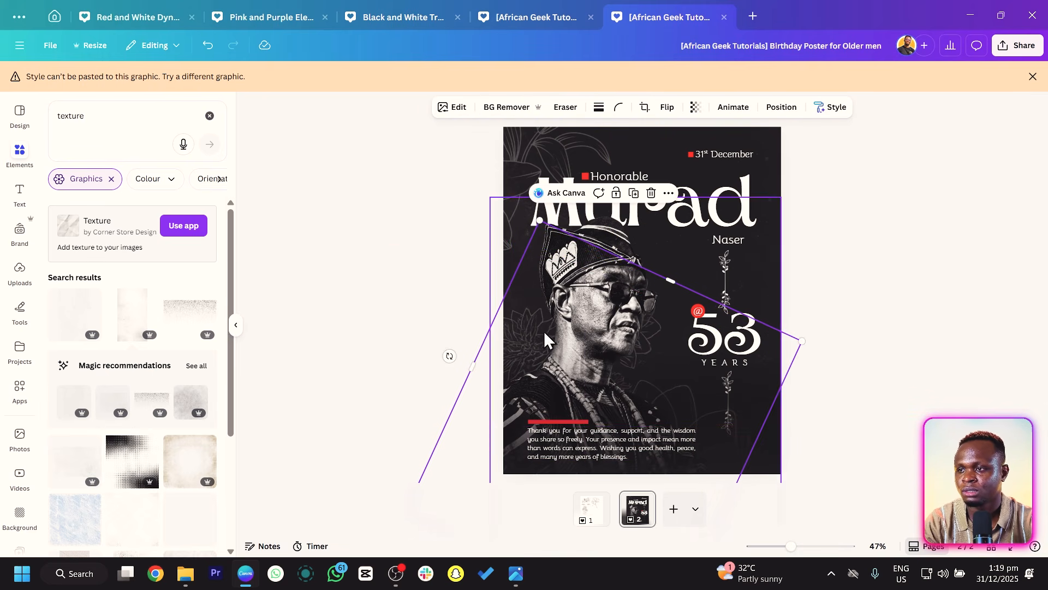
pyautogui.moveTo(802, 340); pyautogui.dragTo(848, 321)
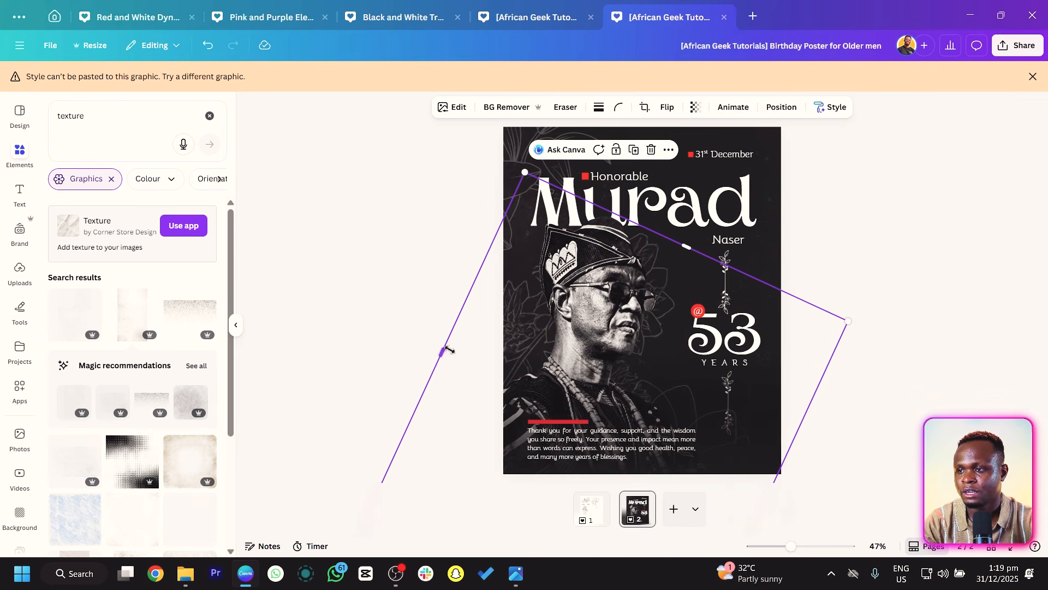
pyautogui.scroll(-2, 457, 355)
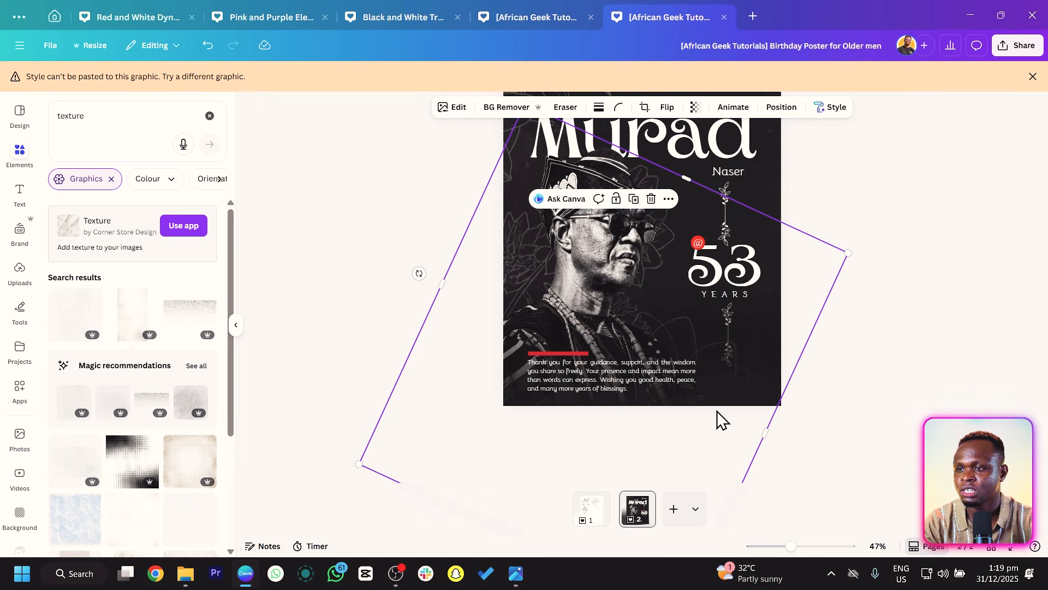
pyautogui.moveTo(419, 273); pyautogui.dragTo(459, 312)
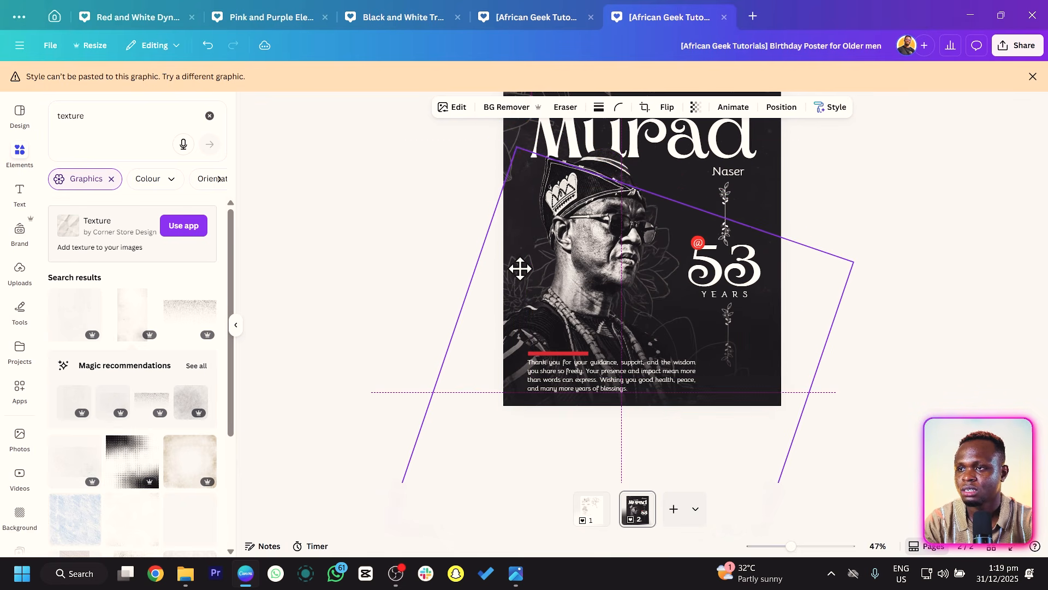
pyautogui.scroll(-3, 498, 276)
pyautogui.click(475, 297)
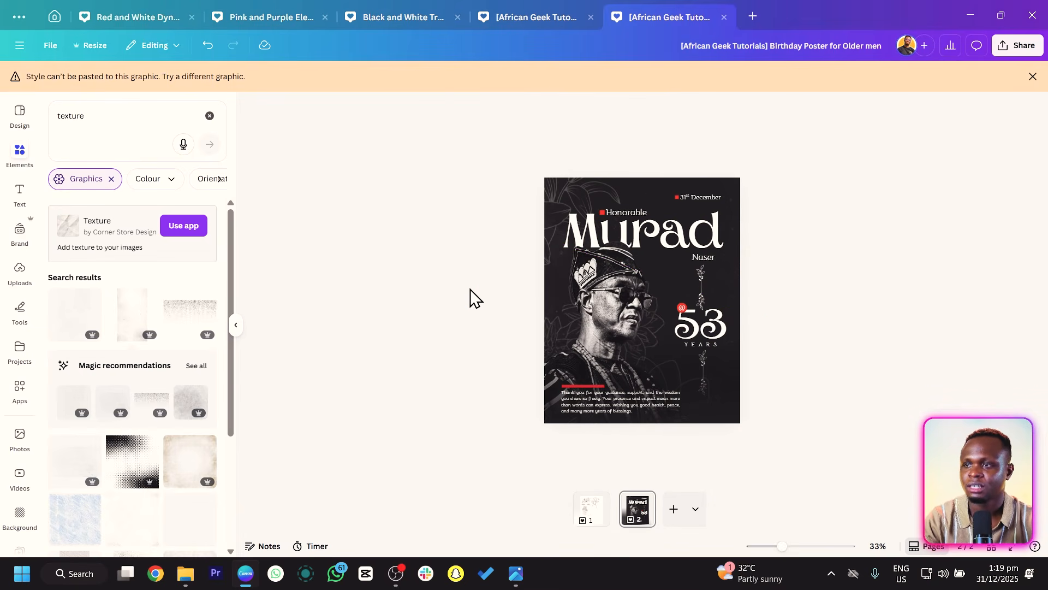
pyautogui.scroll(3, 470, 289)
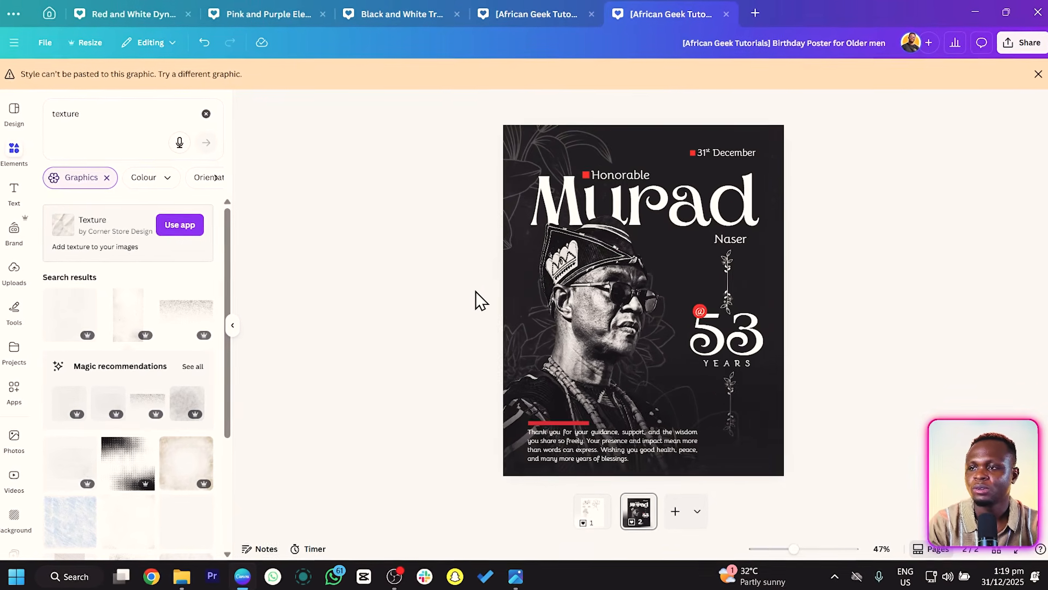